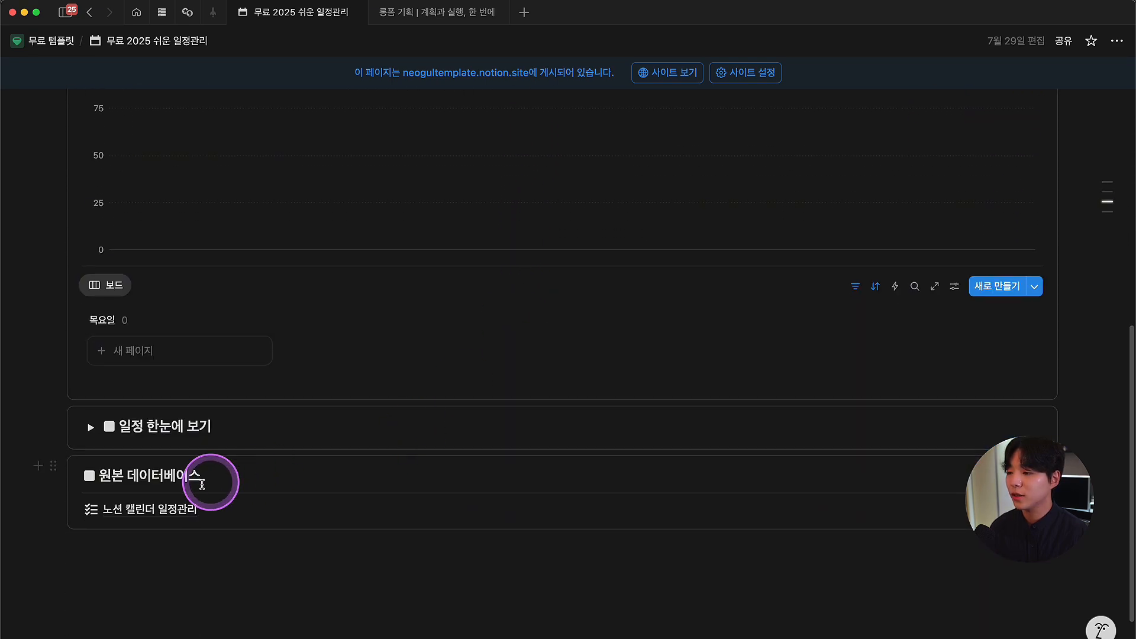
Step: Follow the 노션 캘린더 일정관리 link through to Notion Calendar's August 11–17, 2025 week
mouse_move(142, 515)
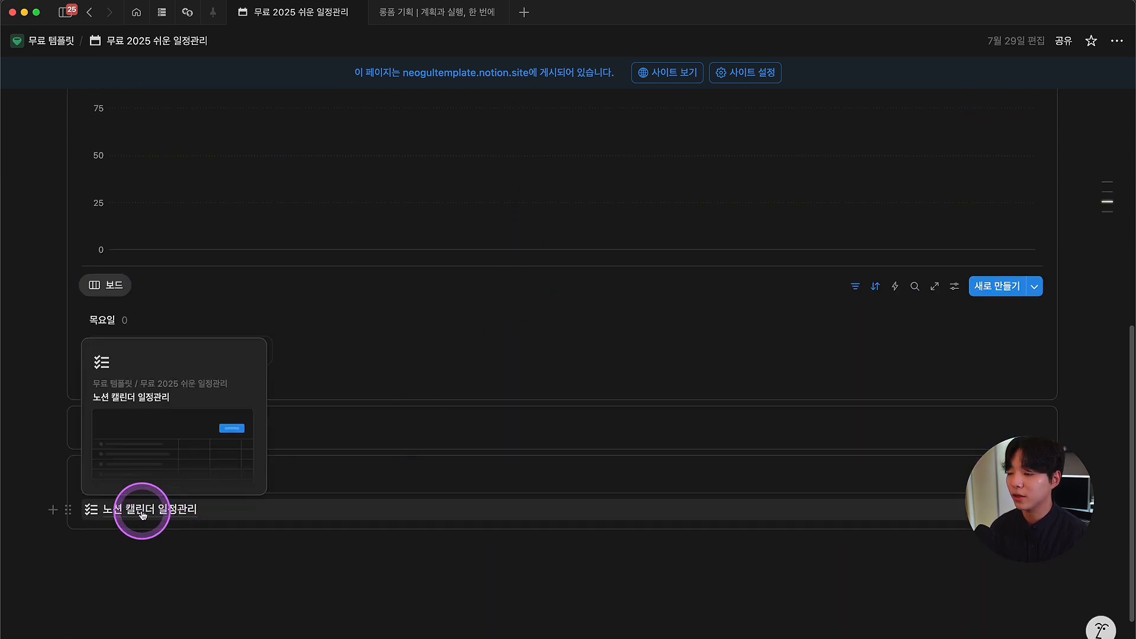
click(143, 515)
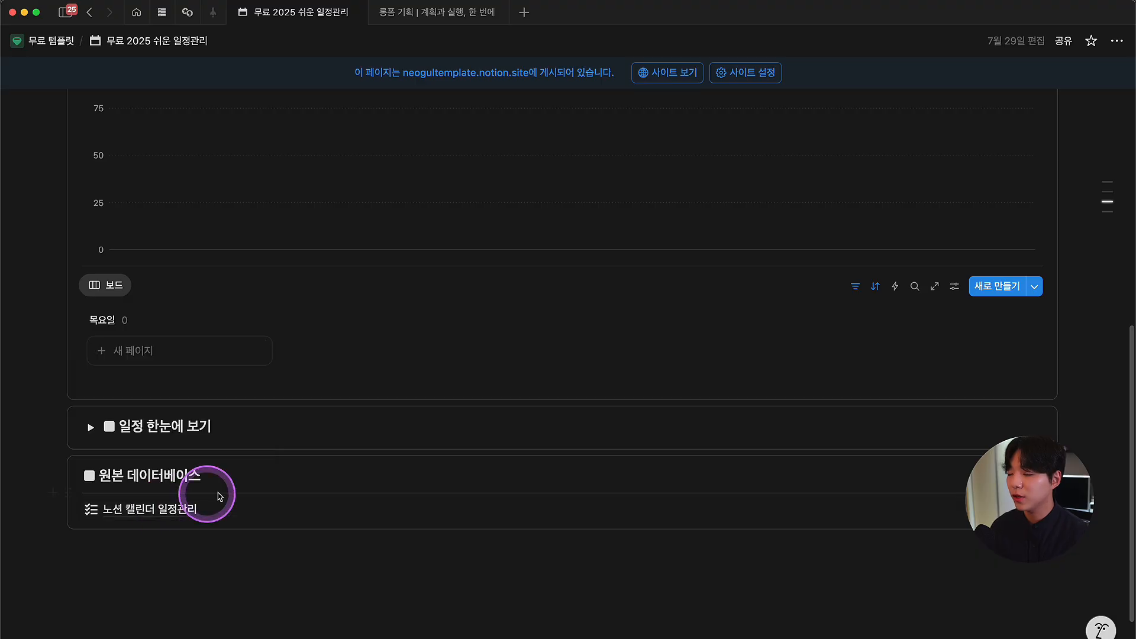
scroll(426, 492, up, 6)
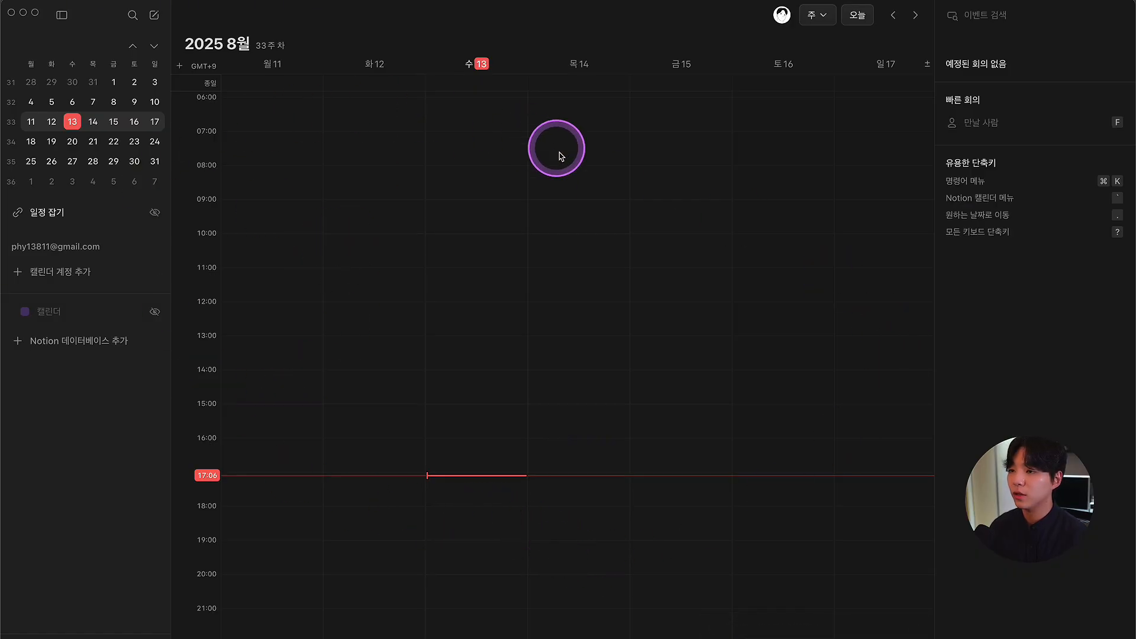
click(102, 250)
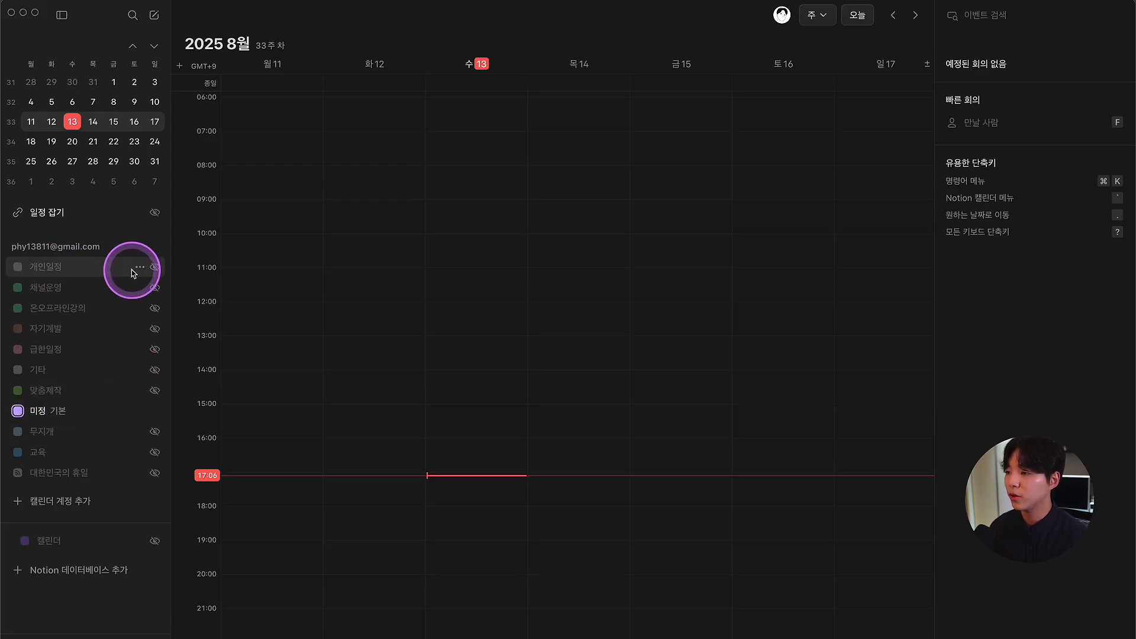
click(109, 247)
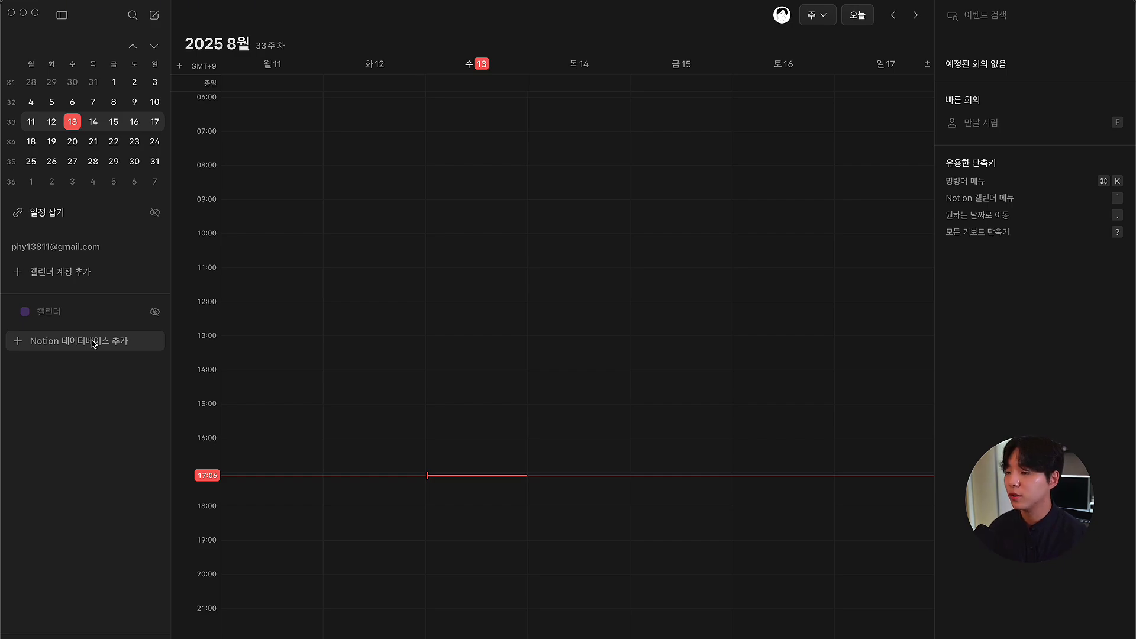
click(834, 153)
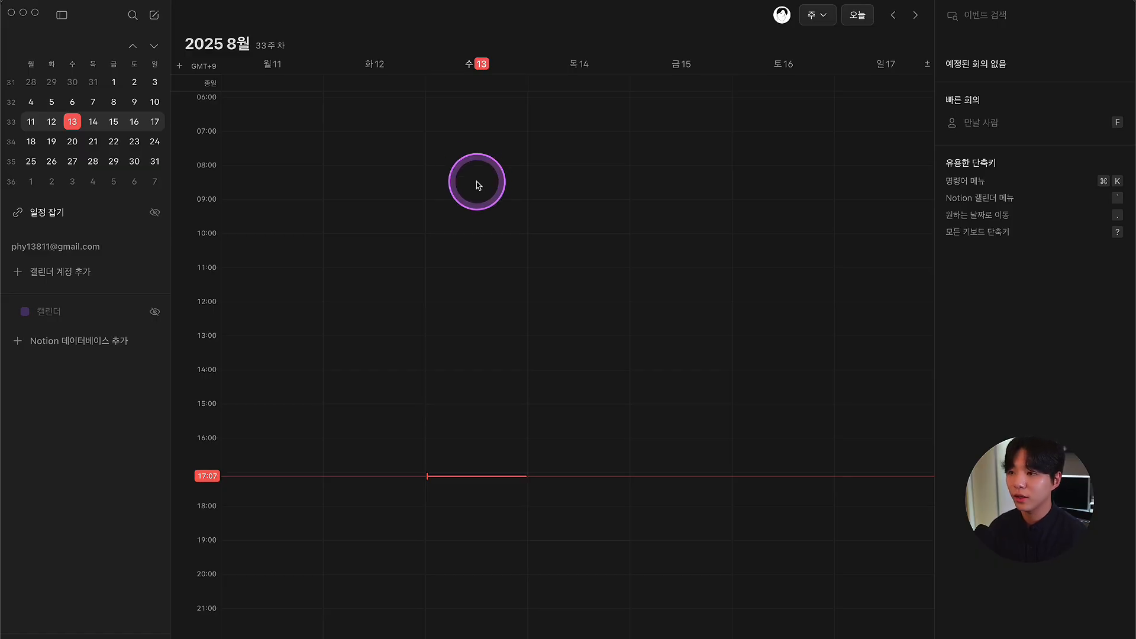
Step: Create a 09:00–11:00 운동 event on Wednesday the 13th
drag(460, 203, 459, 269)
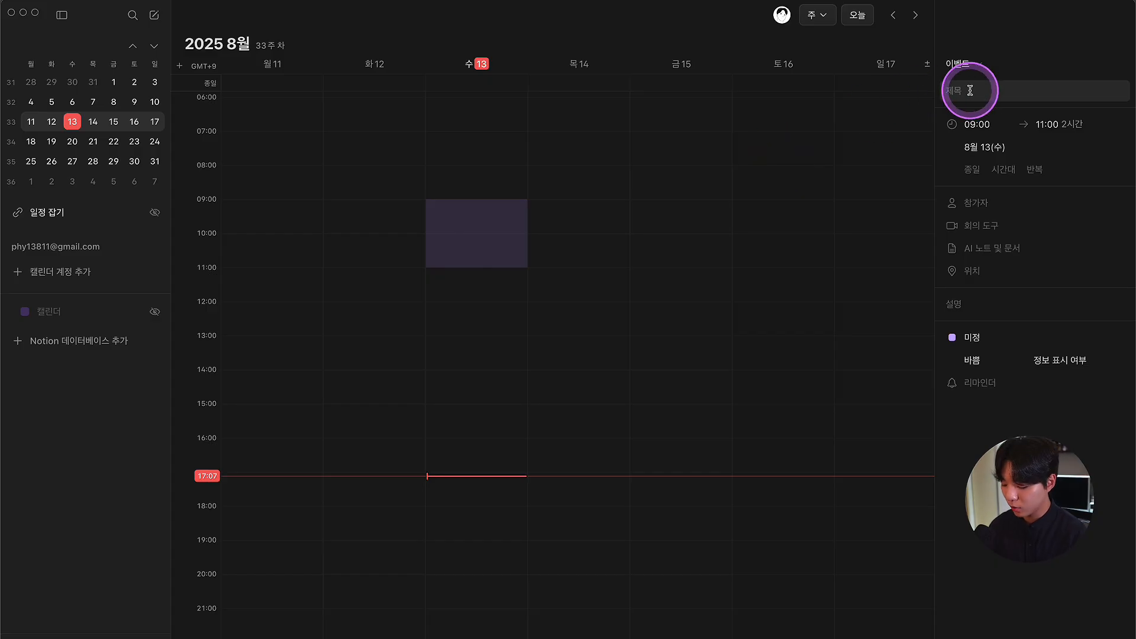
text(운동)
click(662, 204)
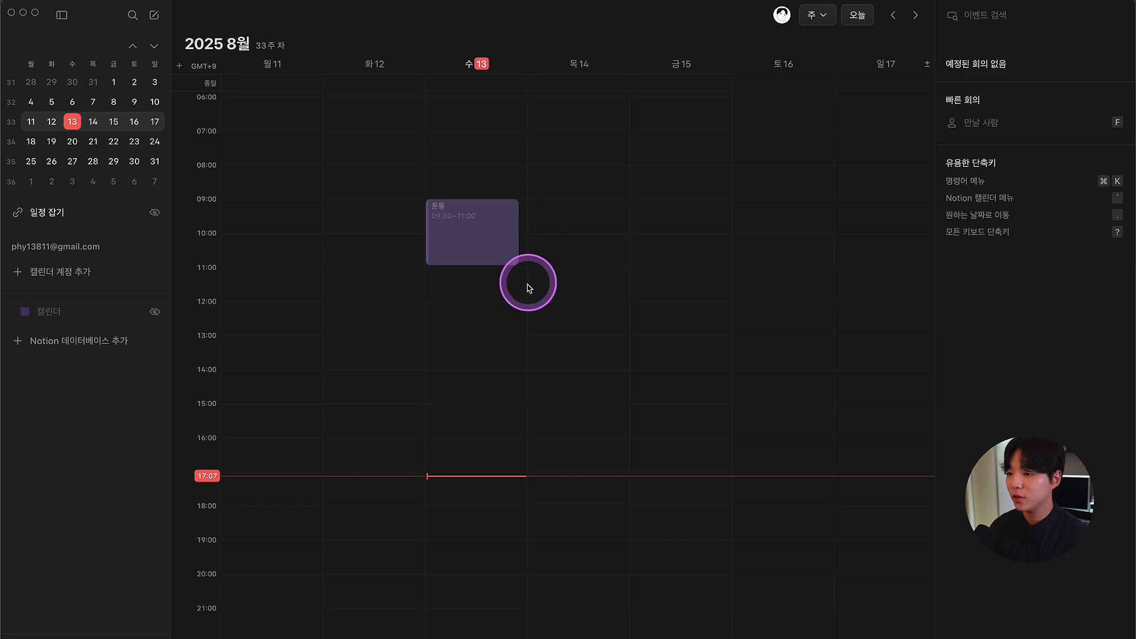
Step: Add 점심, 업무, 저녁 and 취미활동 events through the rest of Wednesday, up to 22:30
drag(444, 304, 459, 617)
text(점심업무)
key(Return)
text(저녁)
key(Return)
scroll(457, 569, down, 1)
text(취미활동)
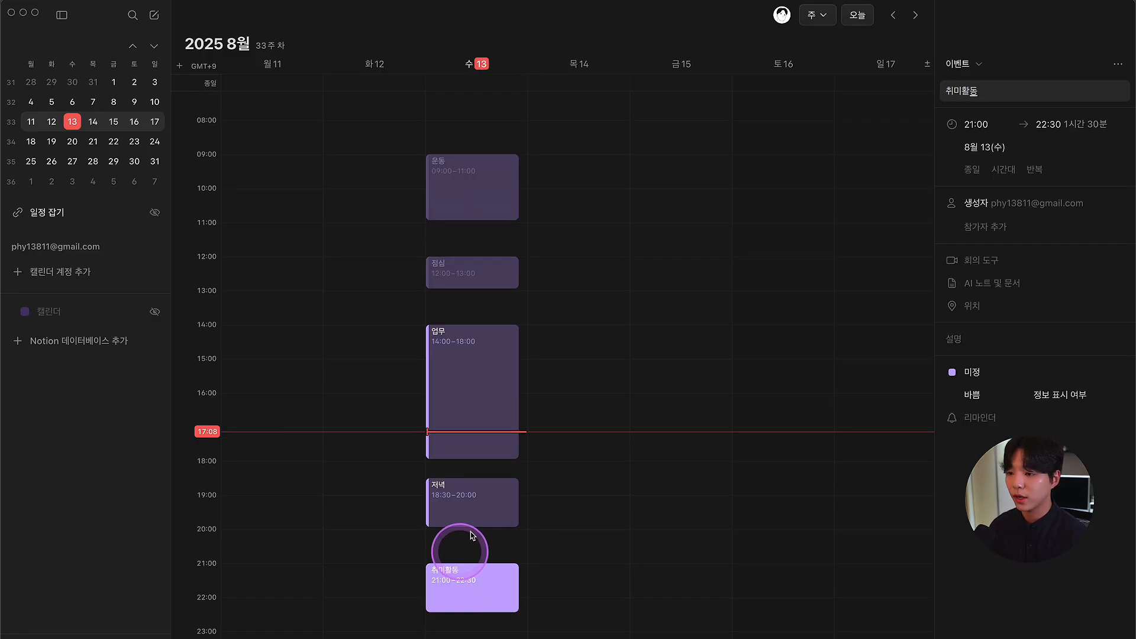
key(Return)
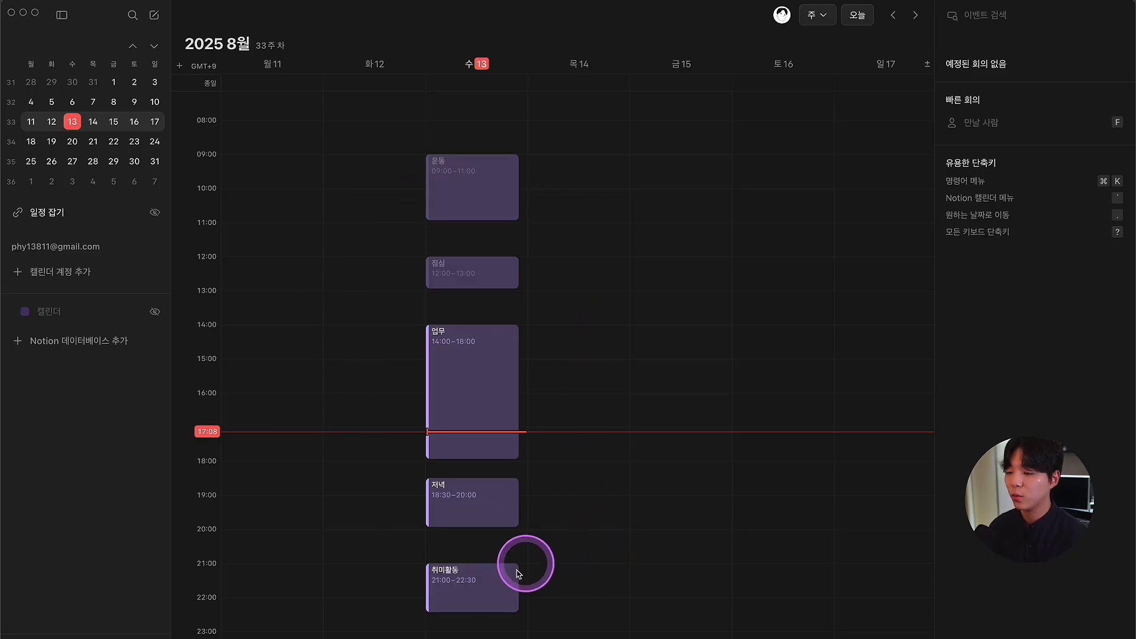
click(511, 211)
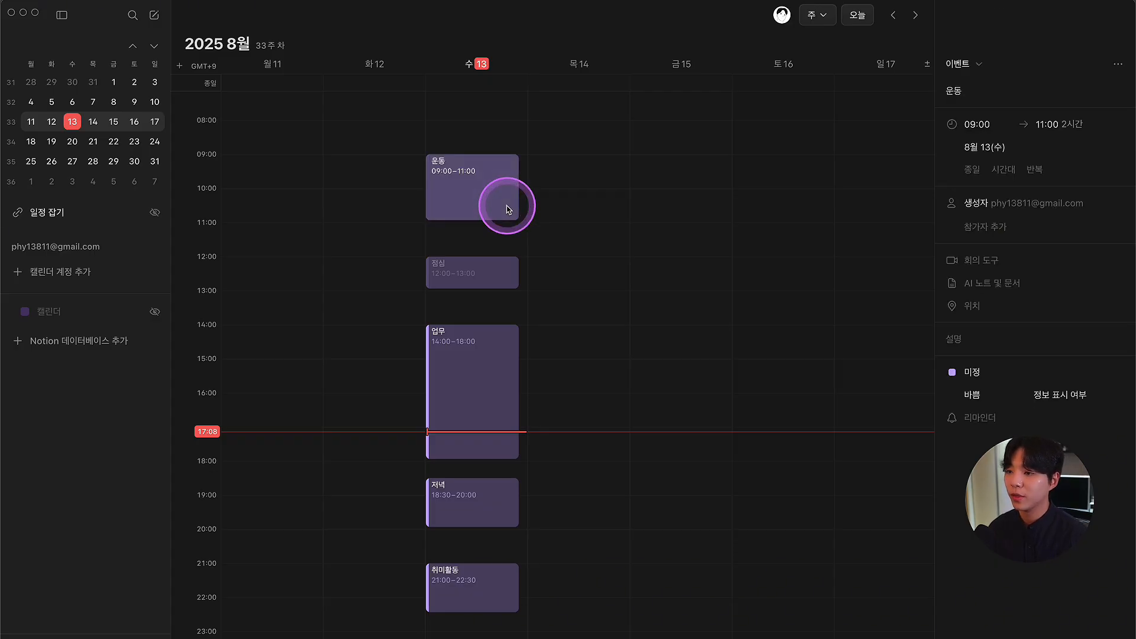
click(497, 274)
click(491, 332)
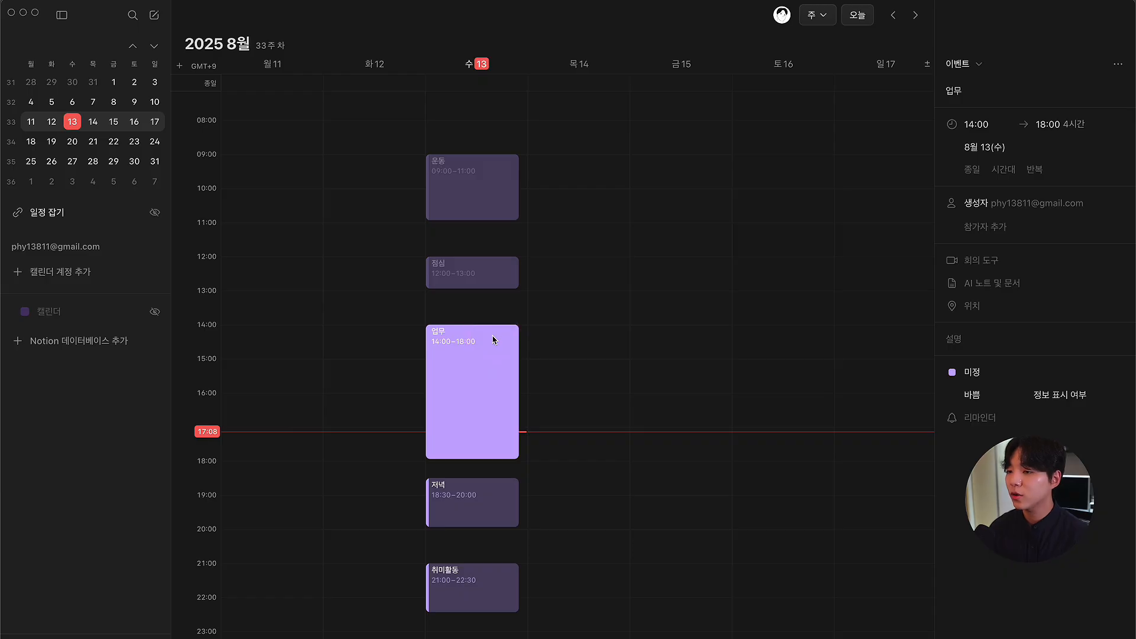
click(515, 306)
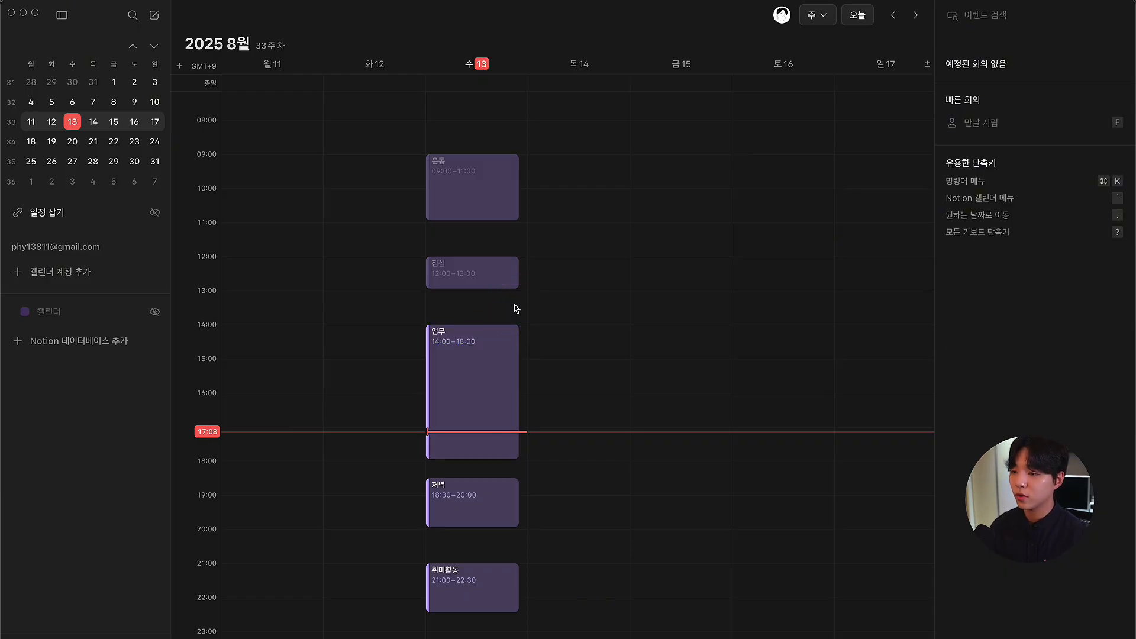
click(517, 308)
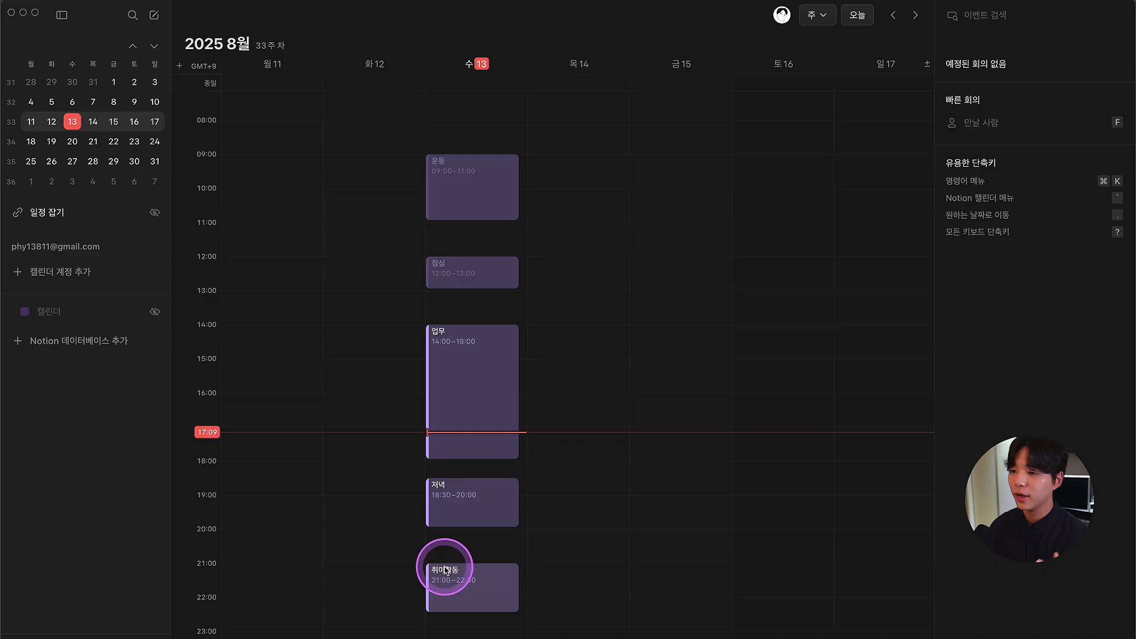
Step: Duplicate the 09:00–11:00 운동 event, leaving the copy's calendar as 미정
right_click(475, 186)
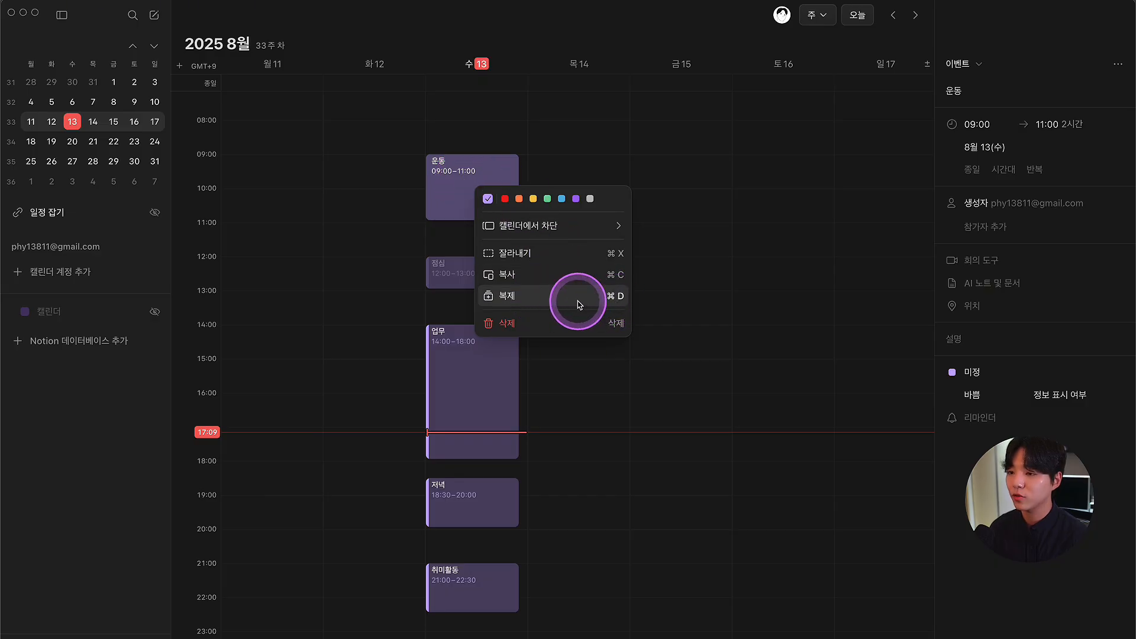
click(543, 303)
click(624, 142)
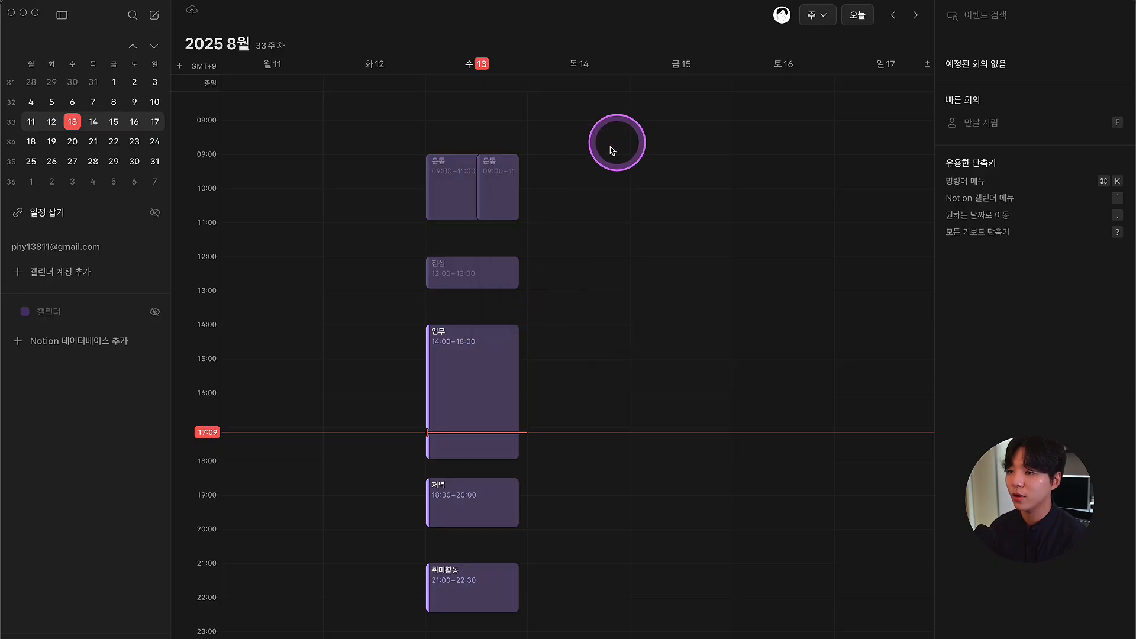
click(500, 171)
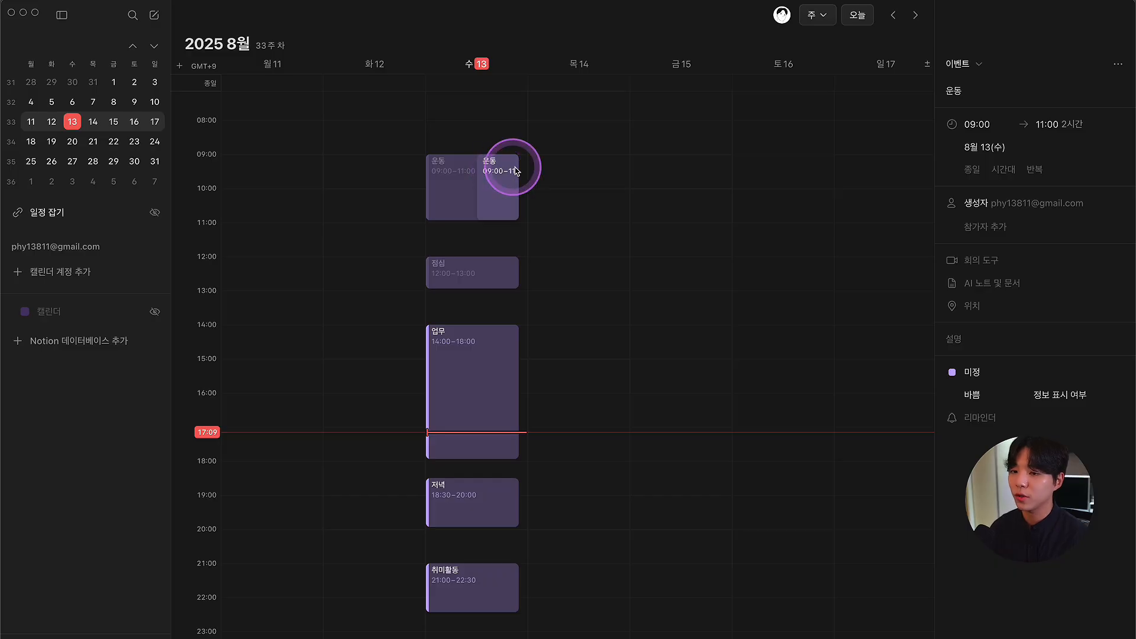
click(975, 376)
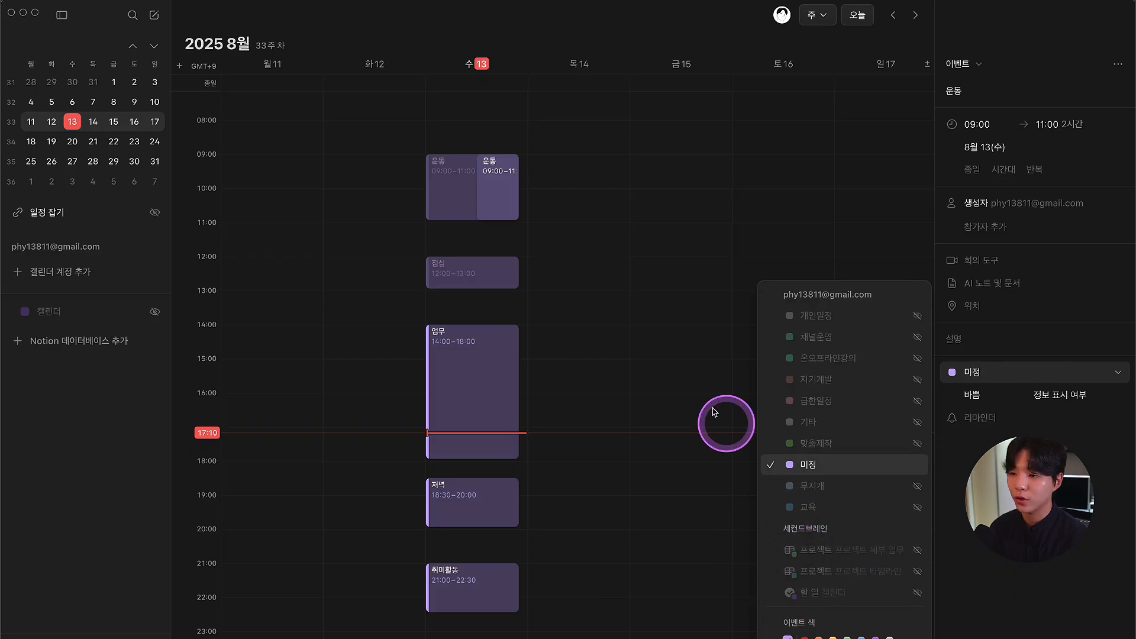
click(652, 332)
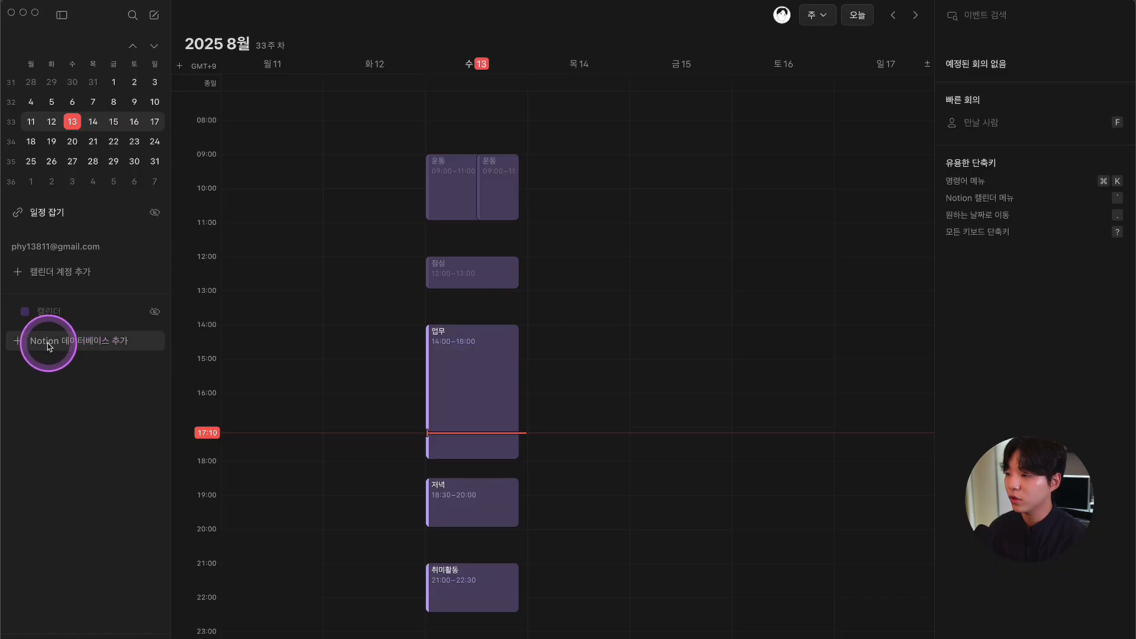
click(77, 347)
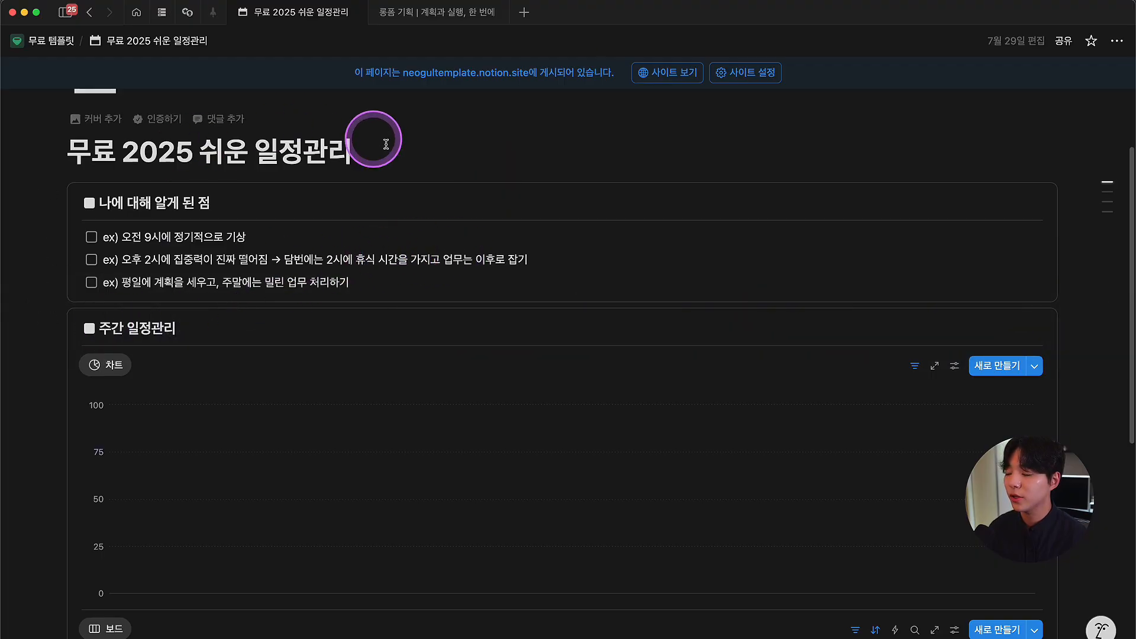
Step: Scroll down to the 노션 캘린더 일정관리 link under 원본 데이터베이스
scroll(379, 287, down, 2)
scroll(374, 287, down, 6)
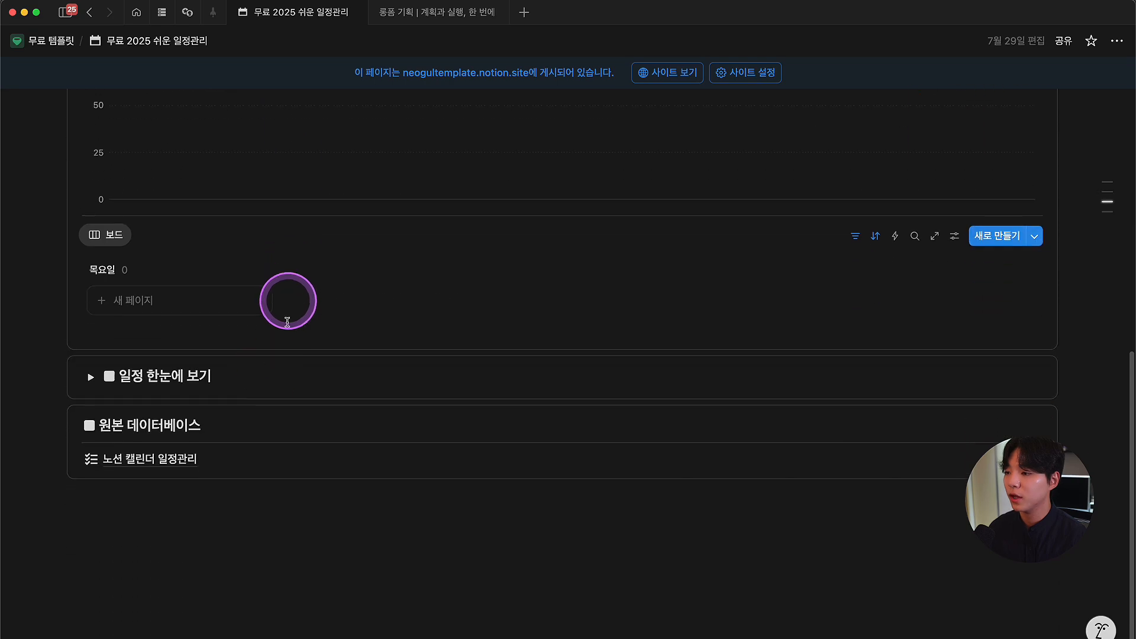
mouse_move(127, 462)
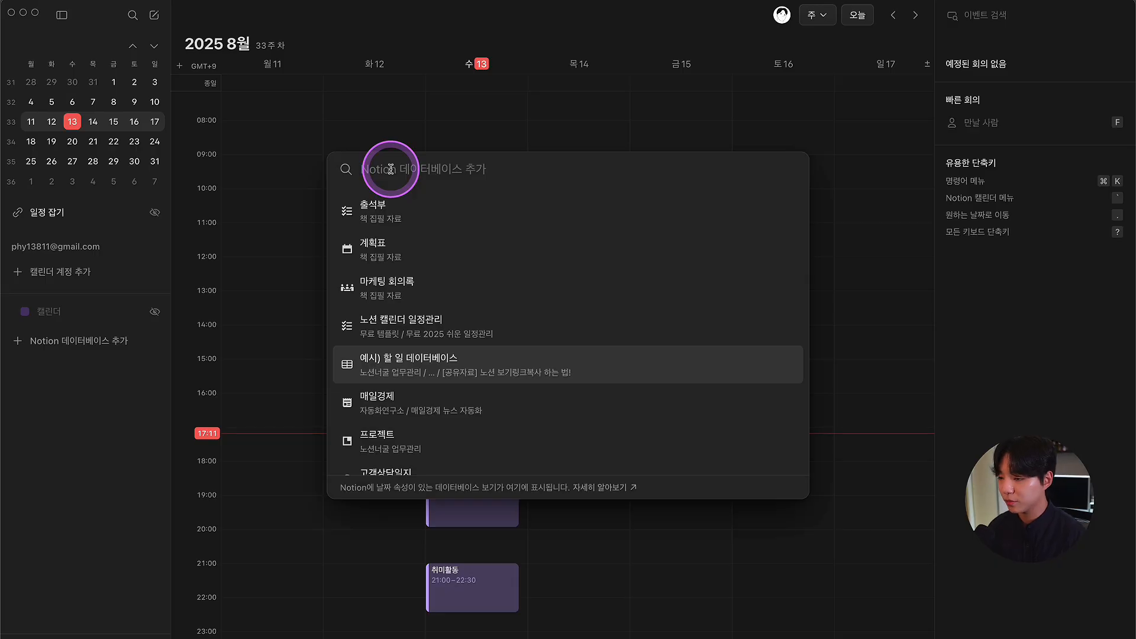
Step: Search for 노션 캘린더 일정관리 and add its 표 view as a calendar
text(노션 캘린더 일지)
text(관리)
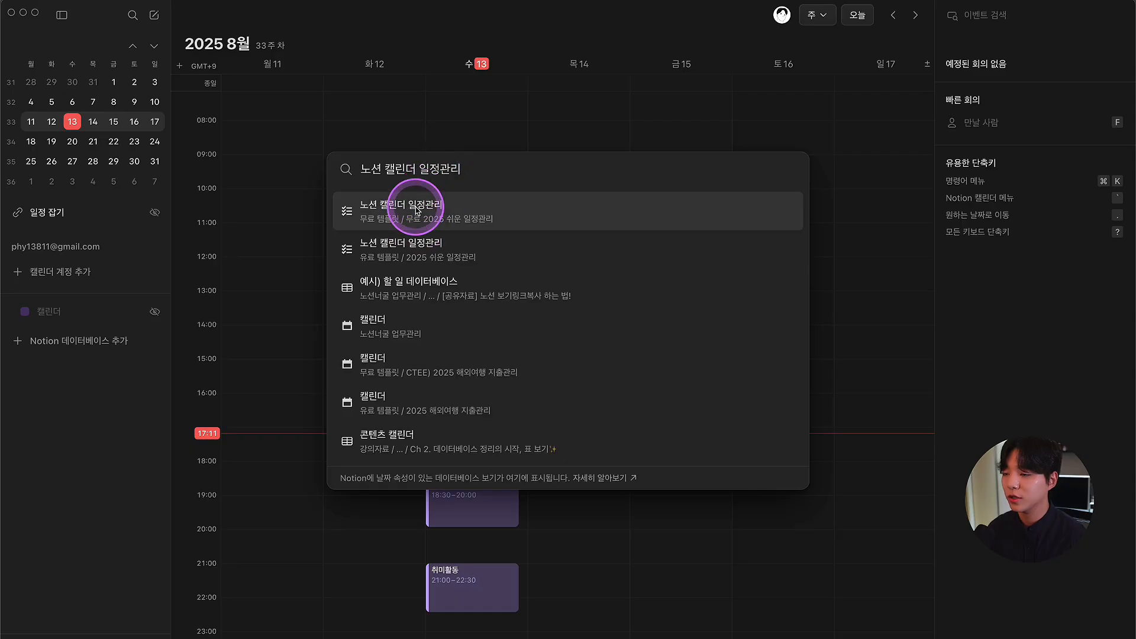
click(448, 211)
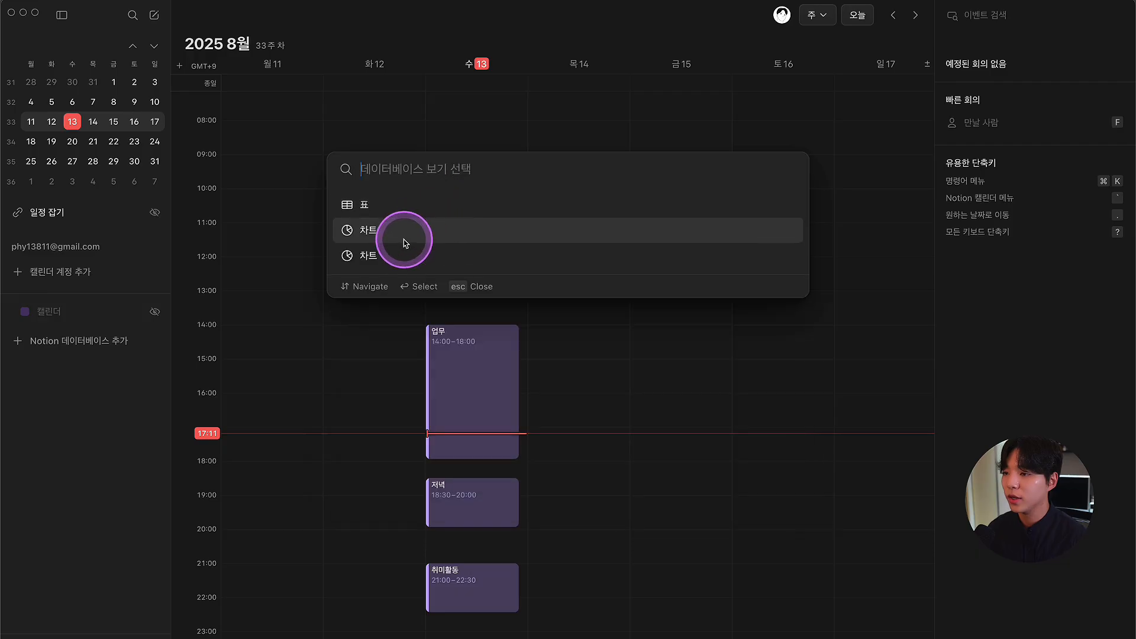
click(381, 212)
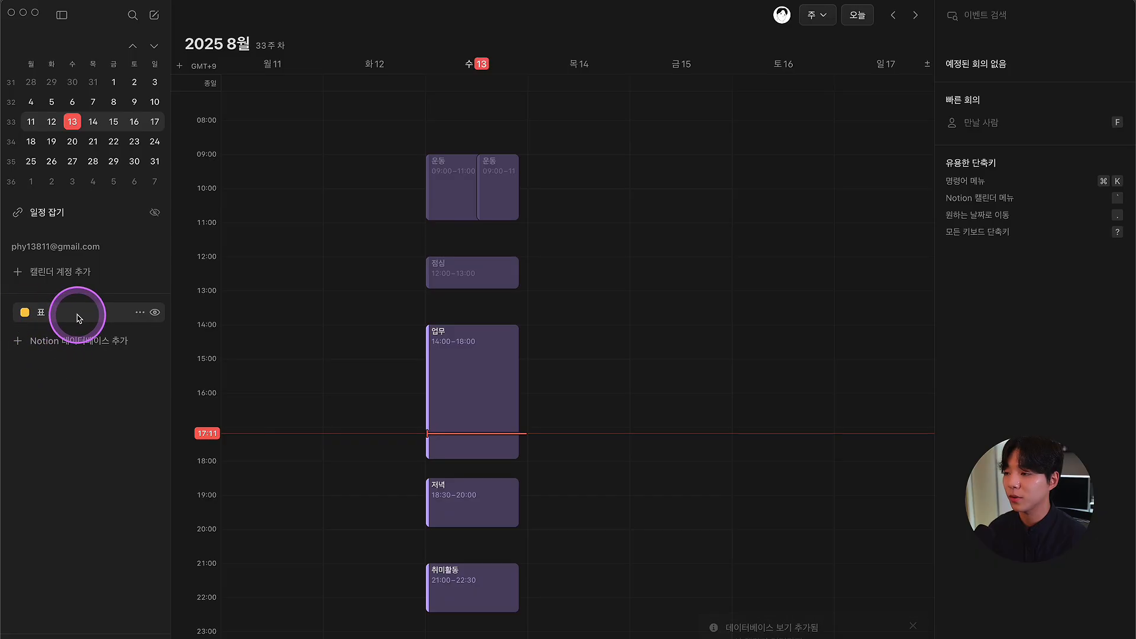
click(498, 195)
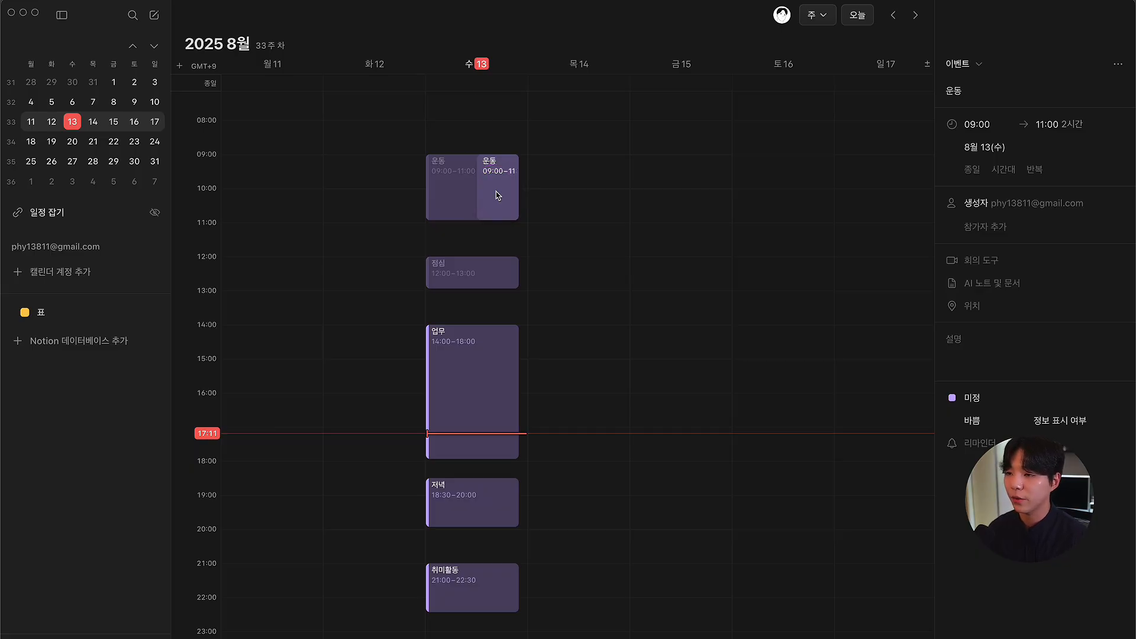
Step: Move the duplicated 운동 event into the 노션 캘린더 일정관리 표 calendar
click(458, 119)
click(496, 184)
click(972, 371)
click(842, 593)
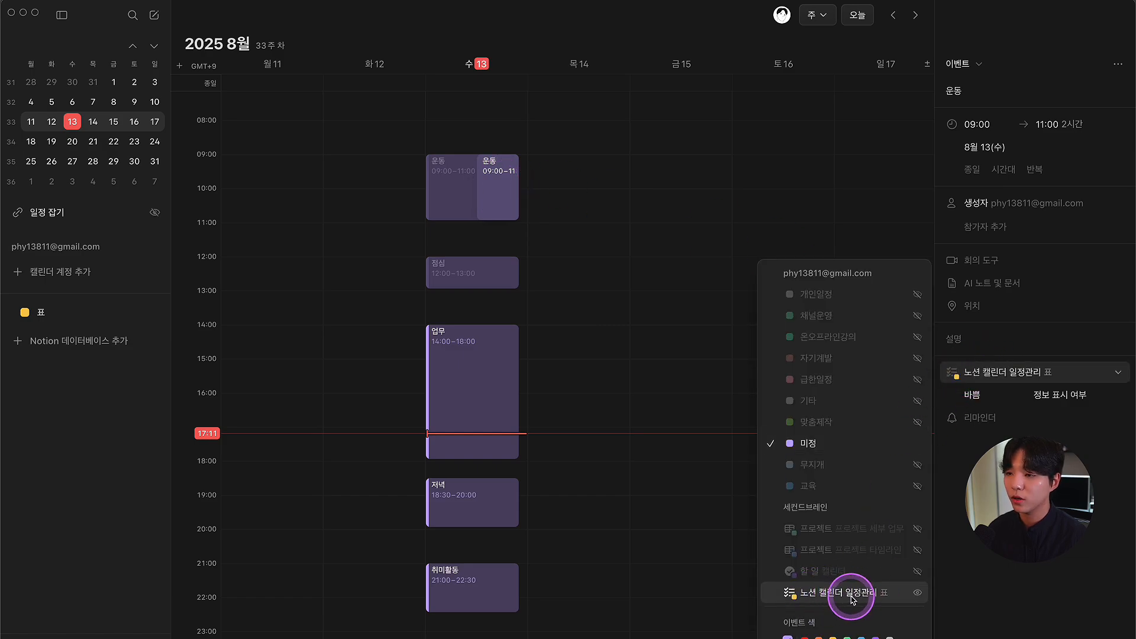
click(851, 597)
click(597, 222)
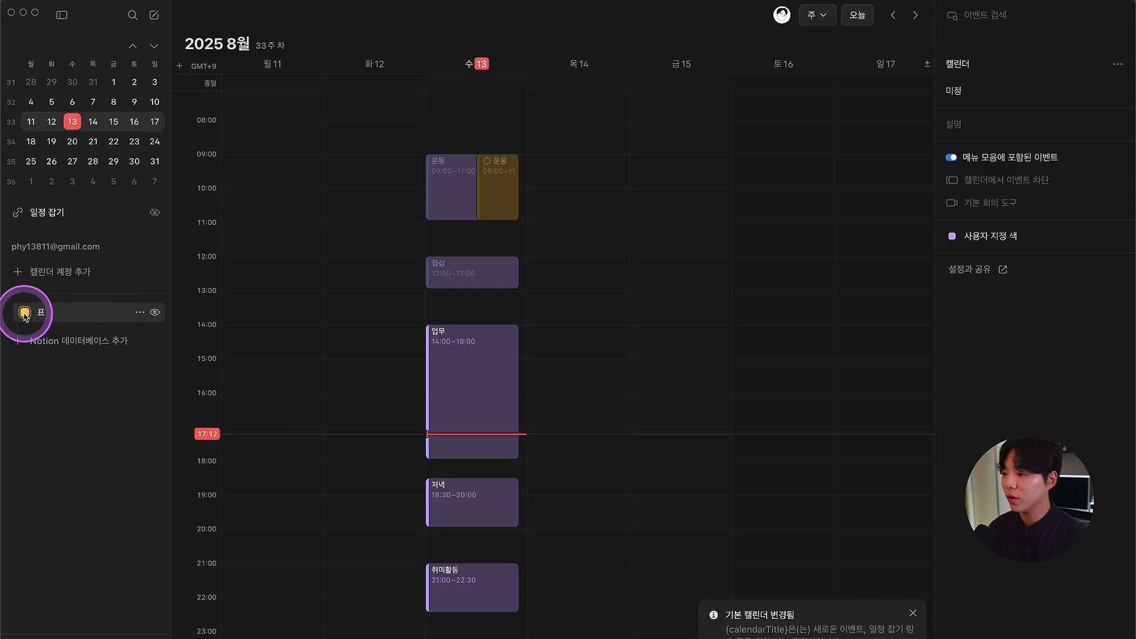
Step: Change the 표 calendar's colour to green
click(141, 313)
click(137, 313)
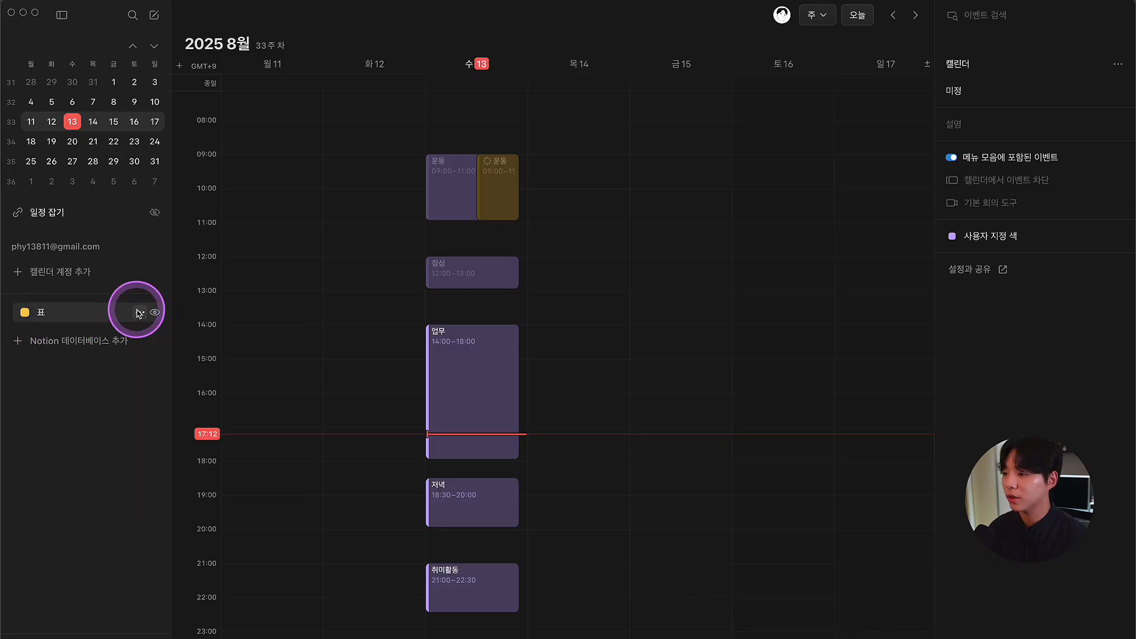
click(140, 315)
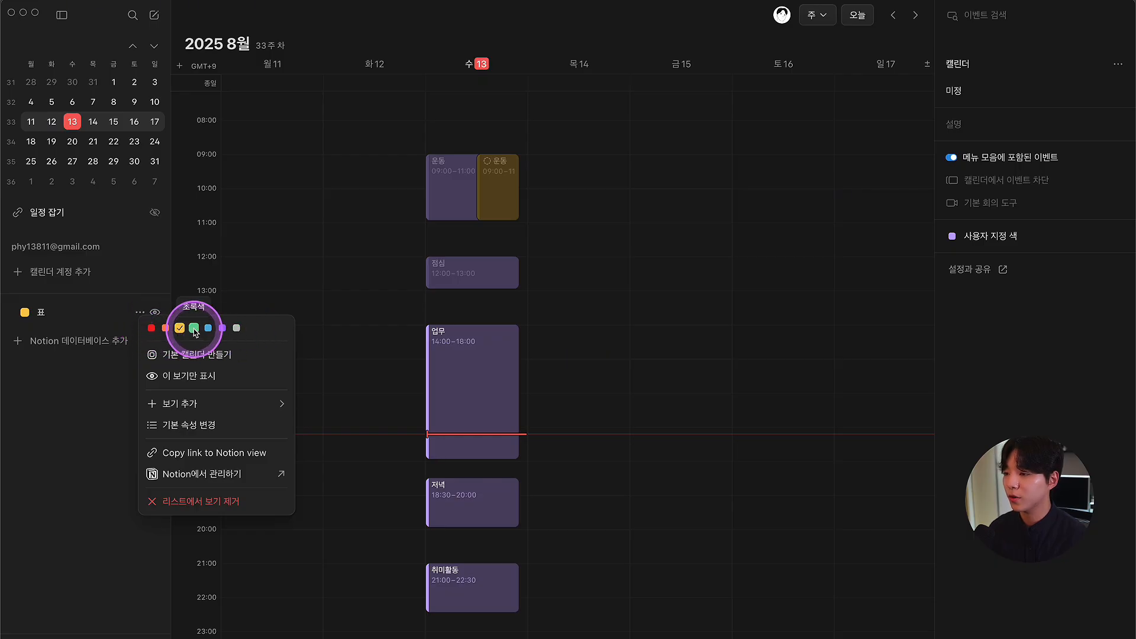
click(194, 329)
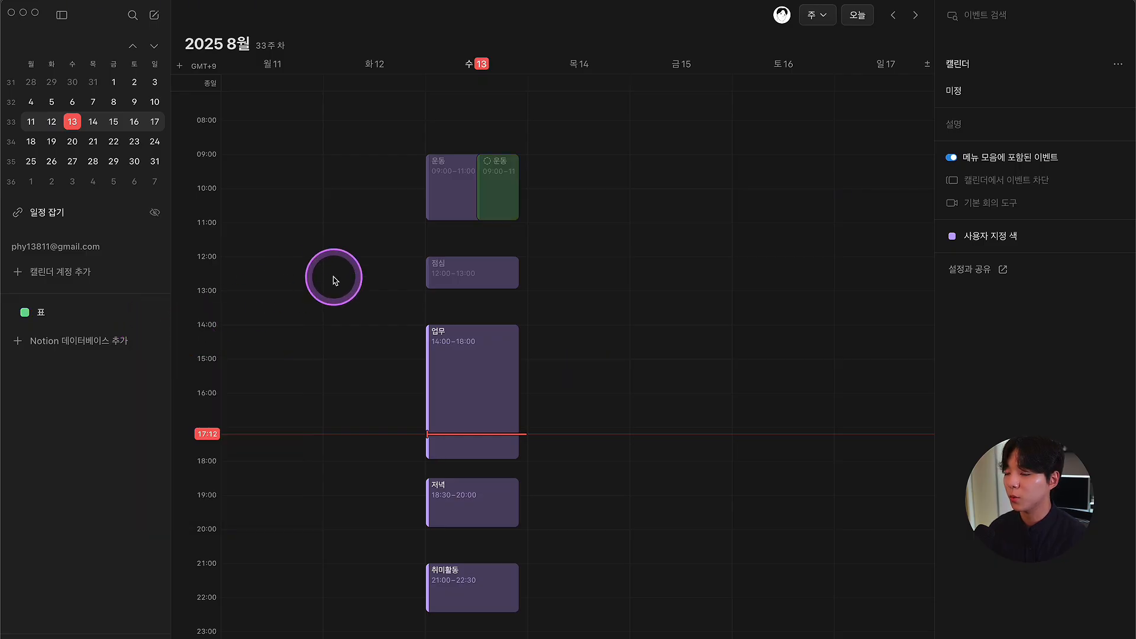
Step: Shorten the green 운동 event to 09:00–10:00
click(504, 179)
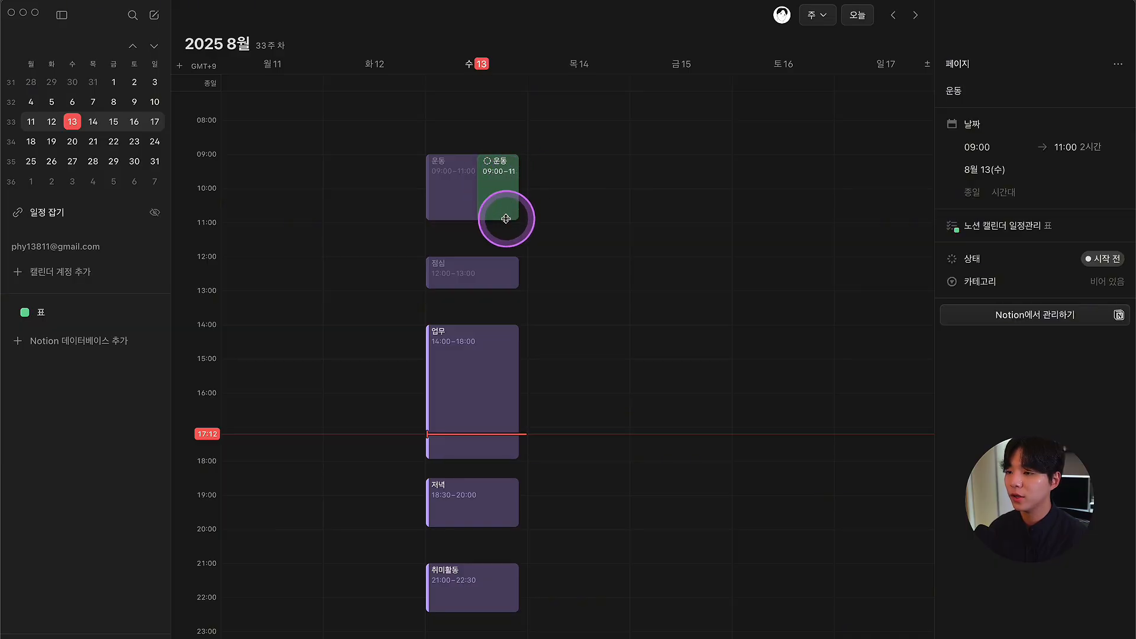
drag(506, 219, 510, 196)
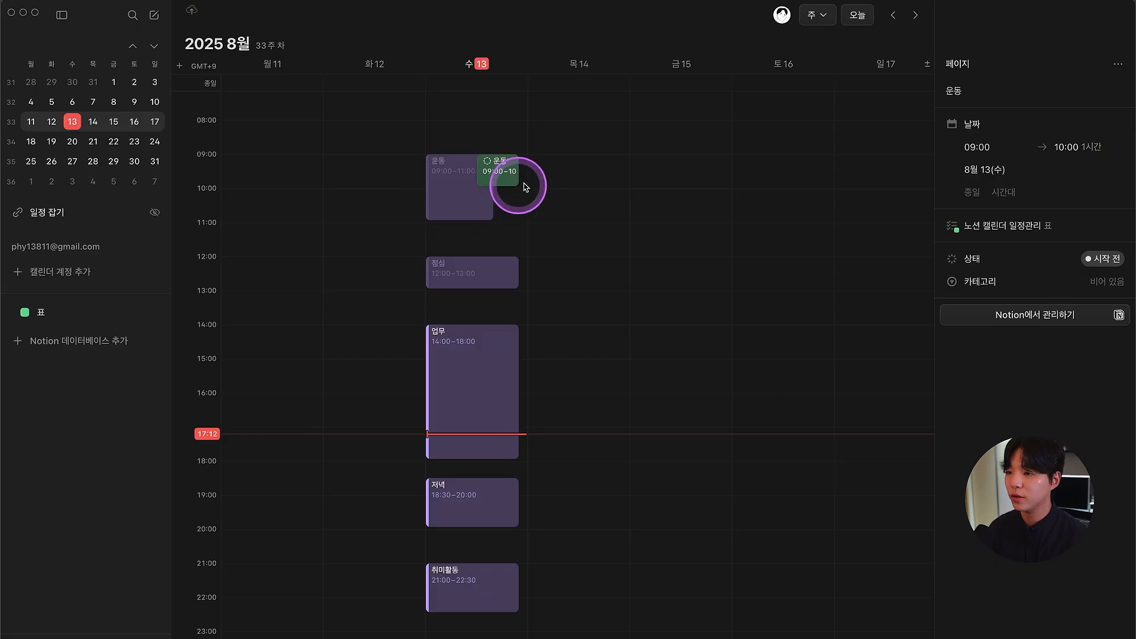
click(558, 177)
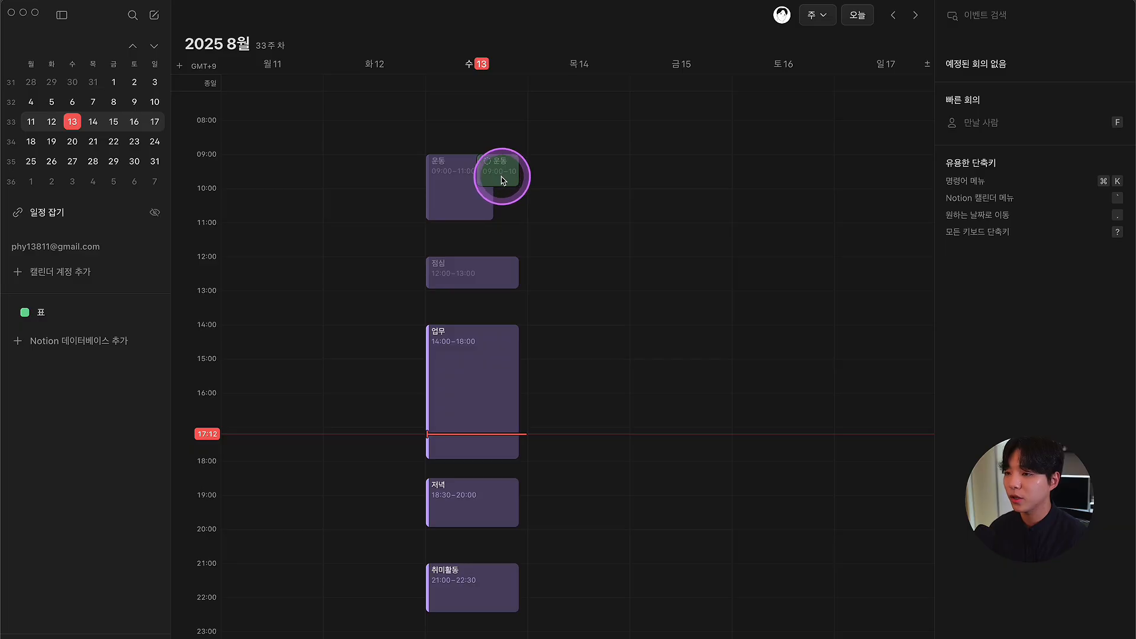
key(super+Tab)
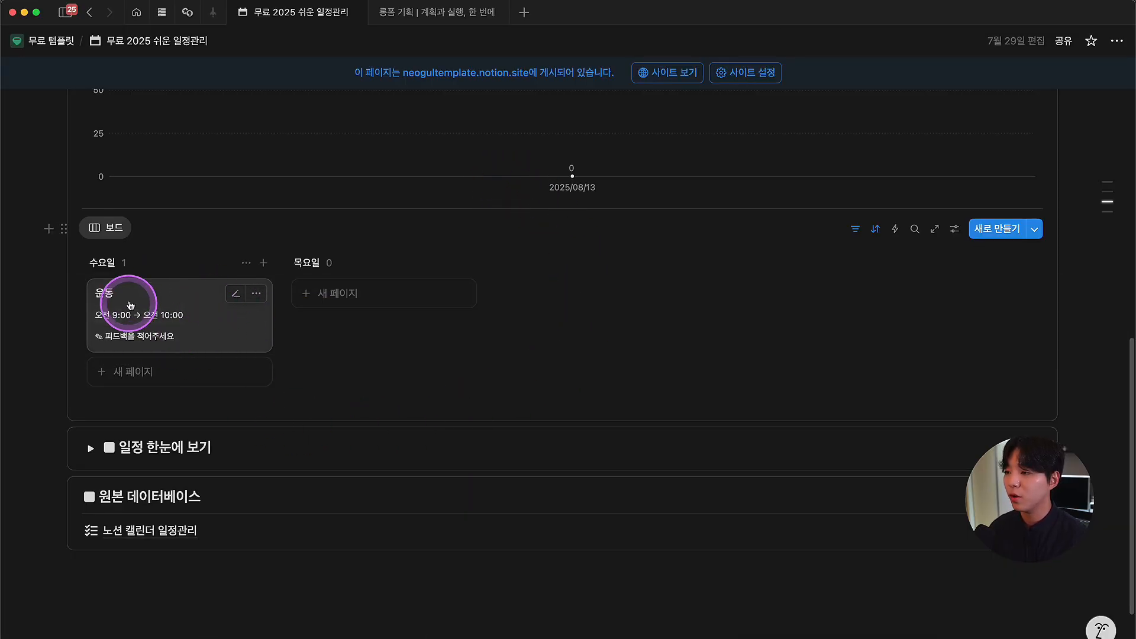
Step: Expand 일정 한눈에 보기 to show 운동 on 2025년 8월 13일 at 9:00–10:00
scroll(209, 241, down, 1)
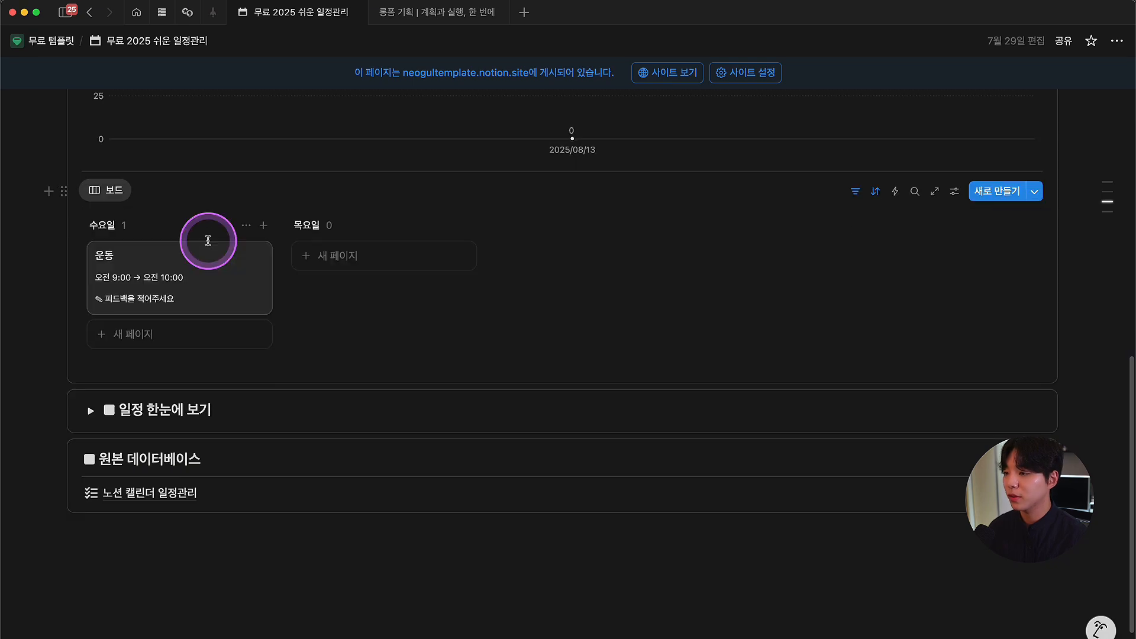
scroll(208, 241, down, 2)
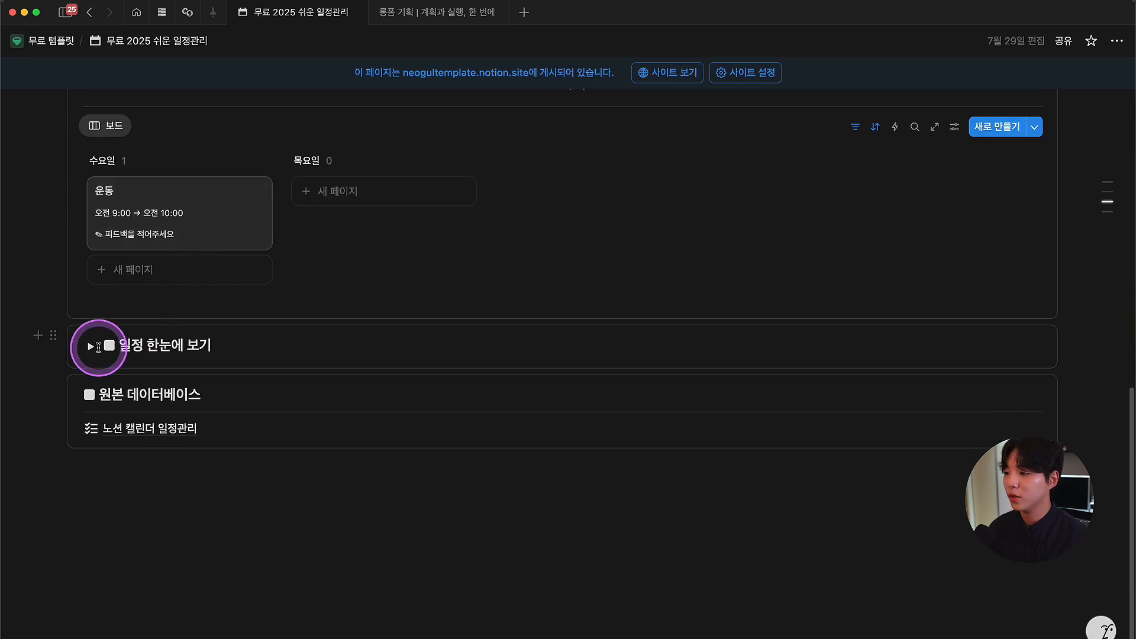
click(91, 348)
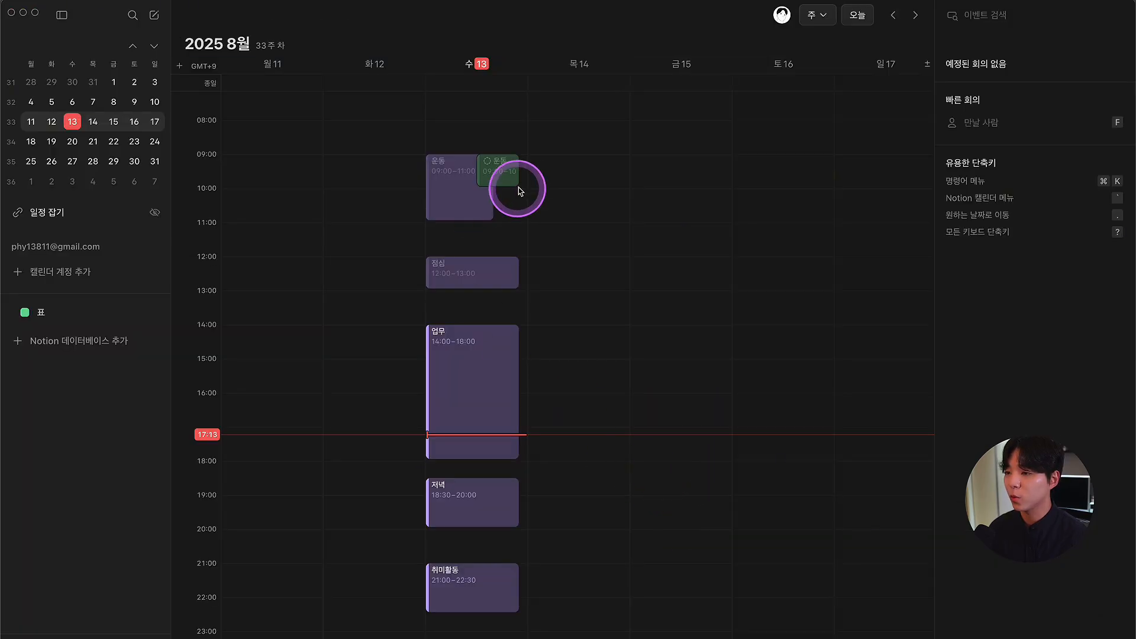
drag(518, 188, 508, 167)
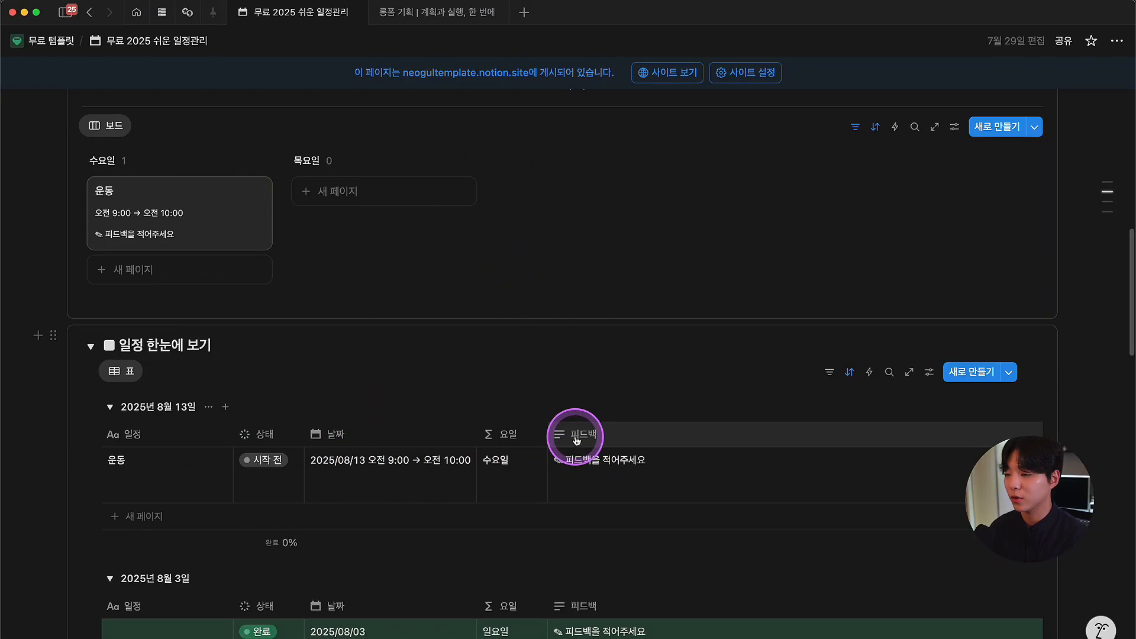
key(super+Tab)
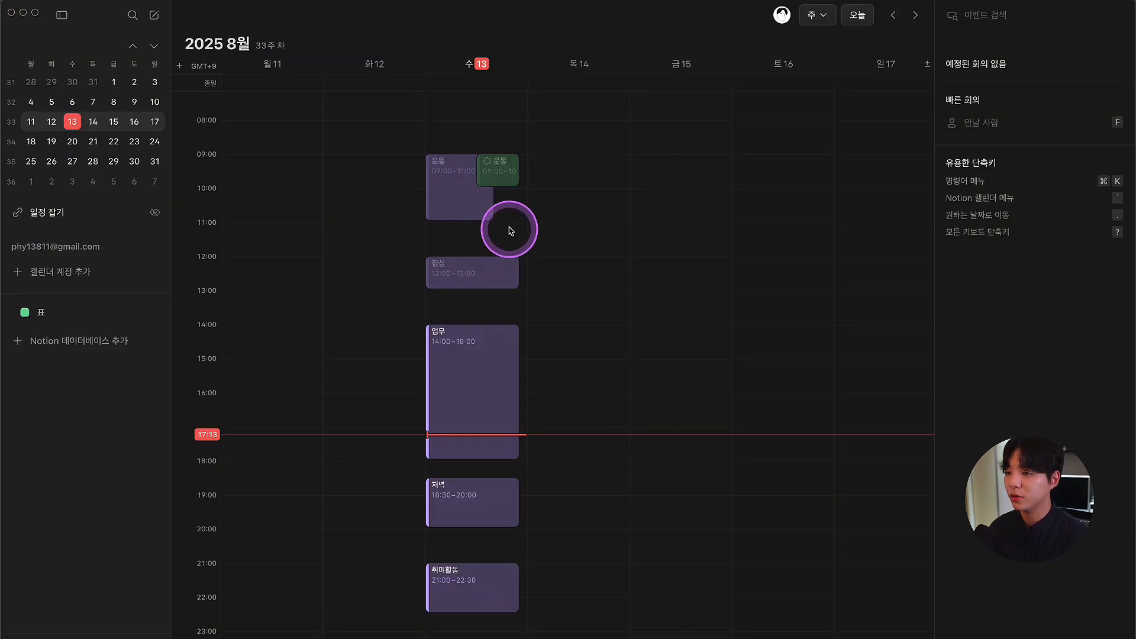
Step: Create an 11:00–12:00 점심 event on Wednesday 13 in the 노션 캘린더 일정관리 표 calendar
drag(508, 224, 512, 259)
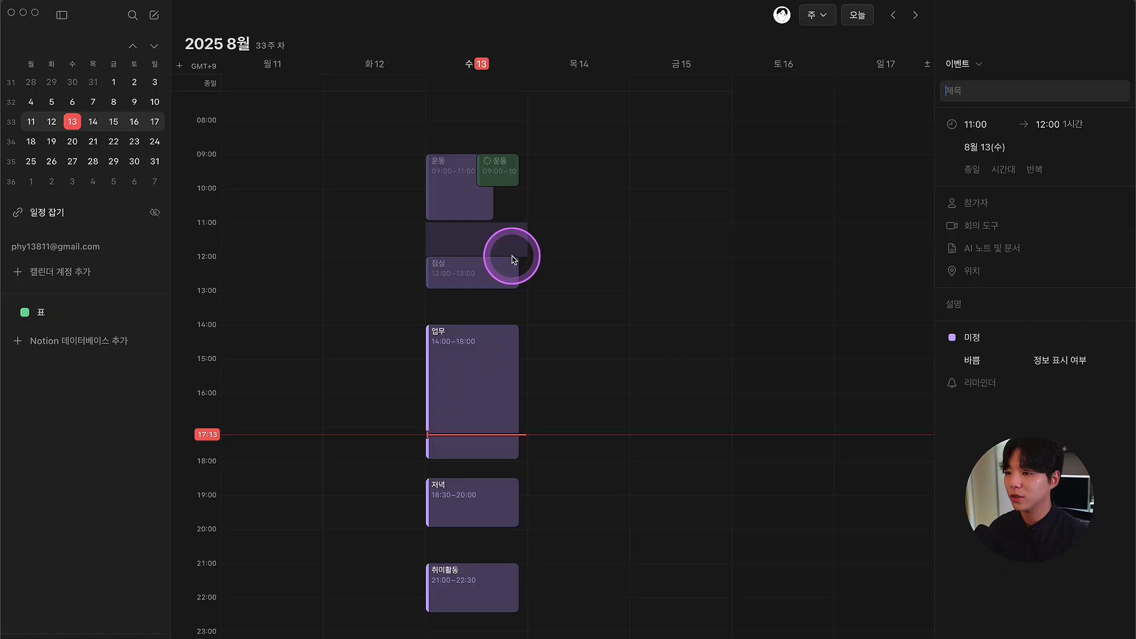
click(961, 336)
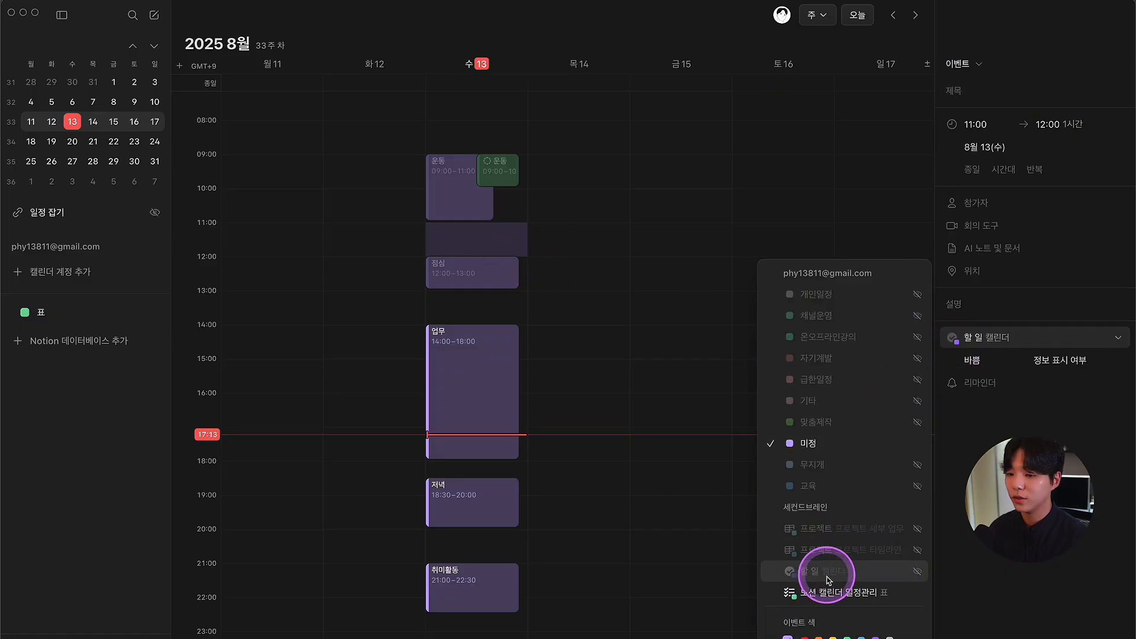
click(811, 592)
click(969, 95)
text(점시ㅁ)
key(Return)
click(707, 228)
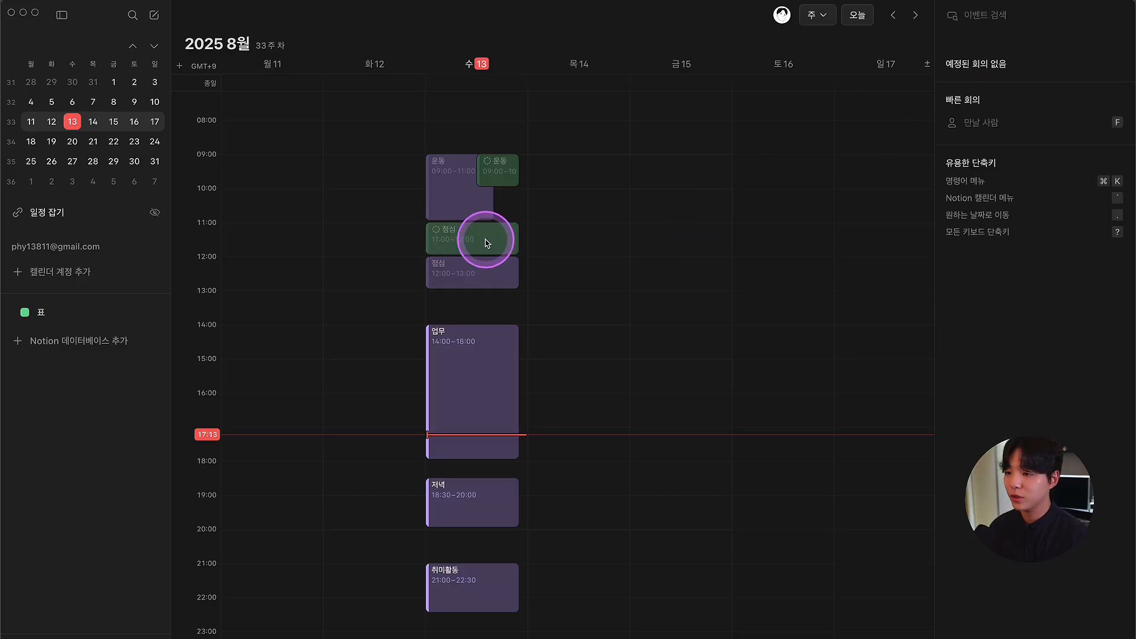
key(super+Tab)
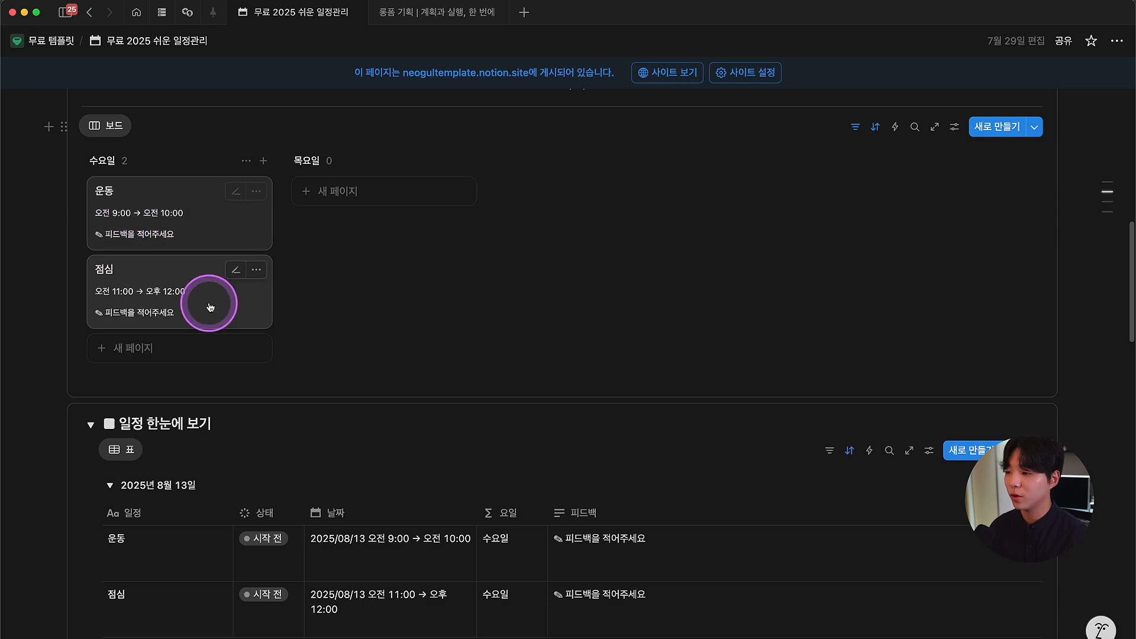
Step: Check the board's 점심 and 운동 cards and view the completion chart
scroll(322, 302, down, 3)
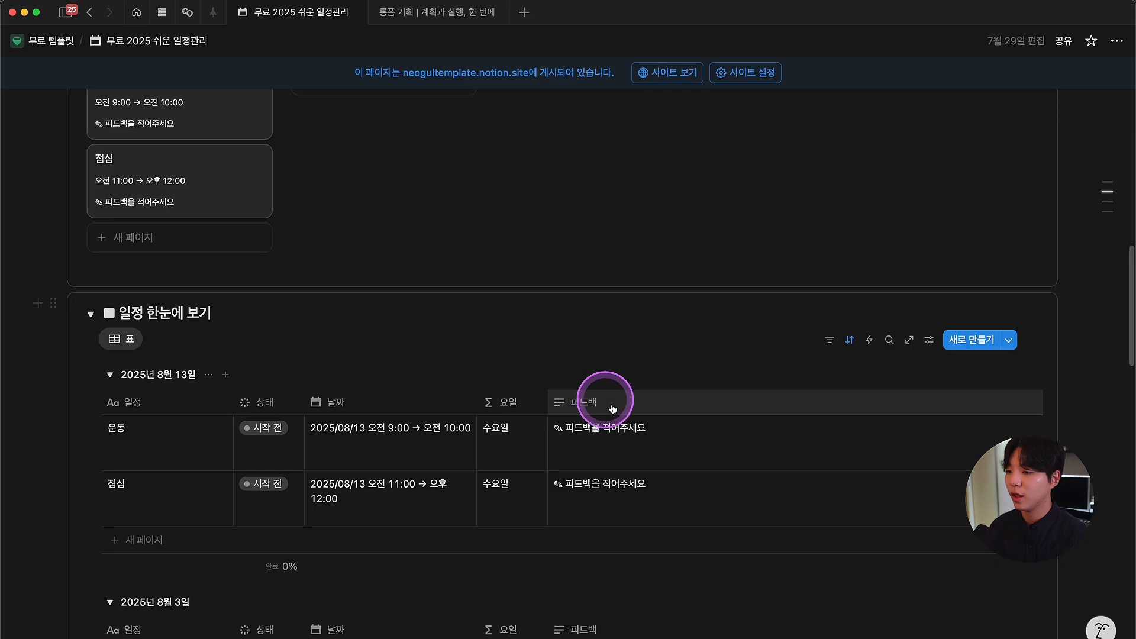
scroll(609, 397, up, 4)
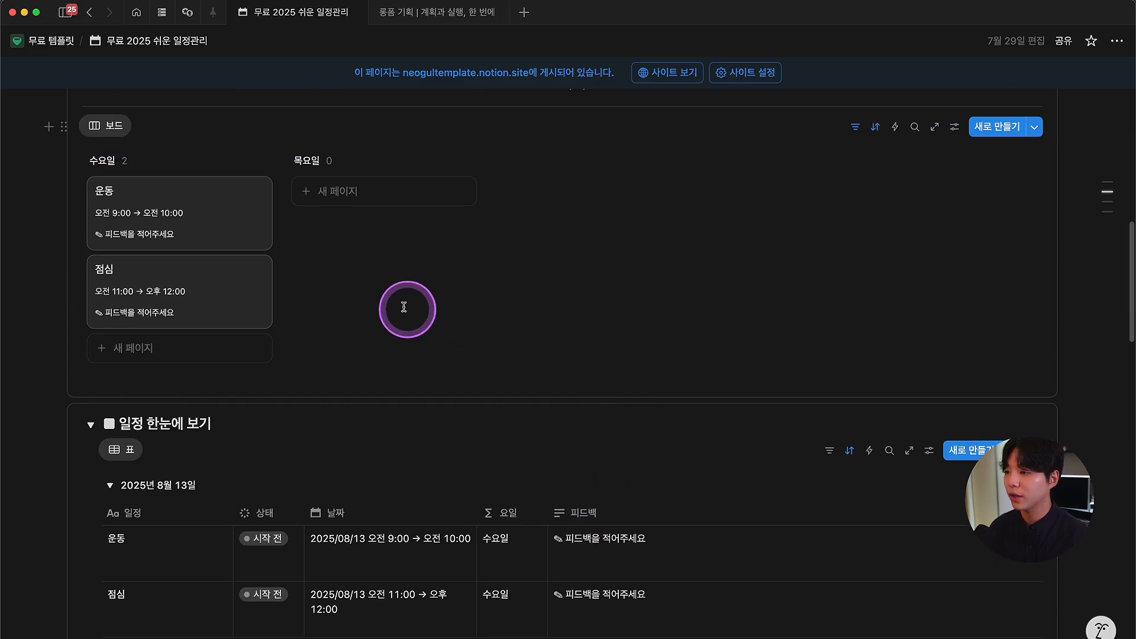
click(127, 234)
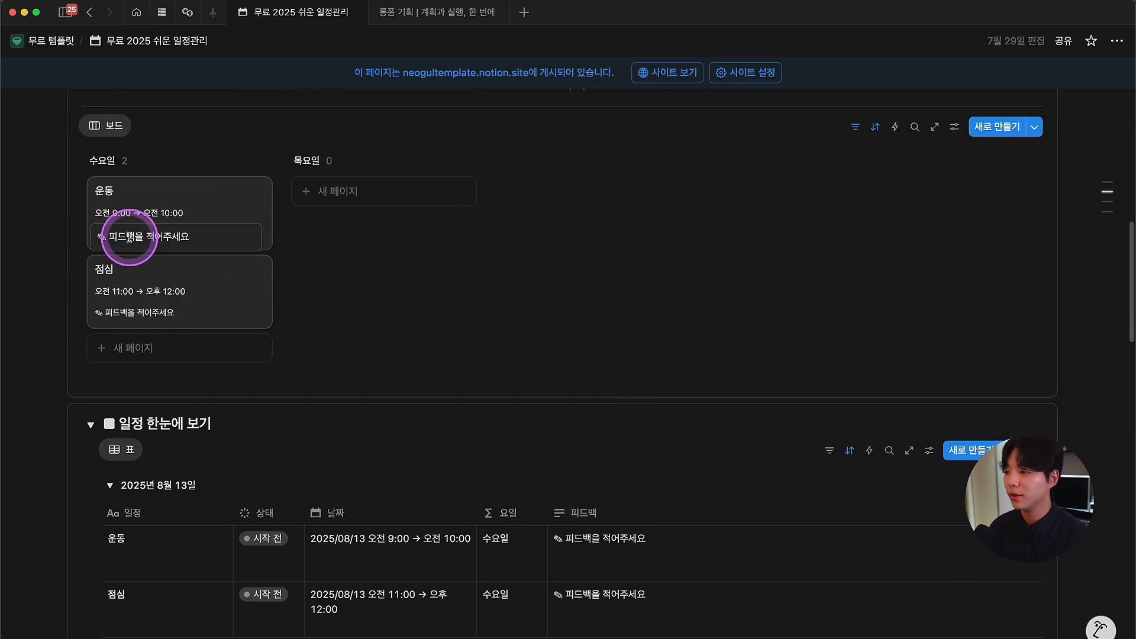
key(Escape)
scroll(414, 426, down, 3)
scroll(453, 447, up, 6)
scroll(452, 446, up, 4)
scroll(577, 507, down, 1)
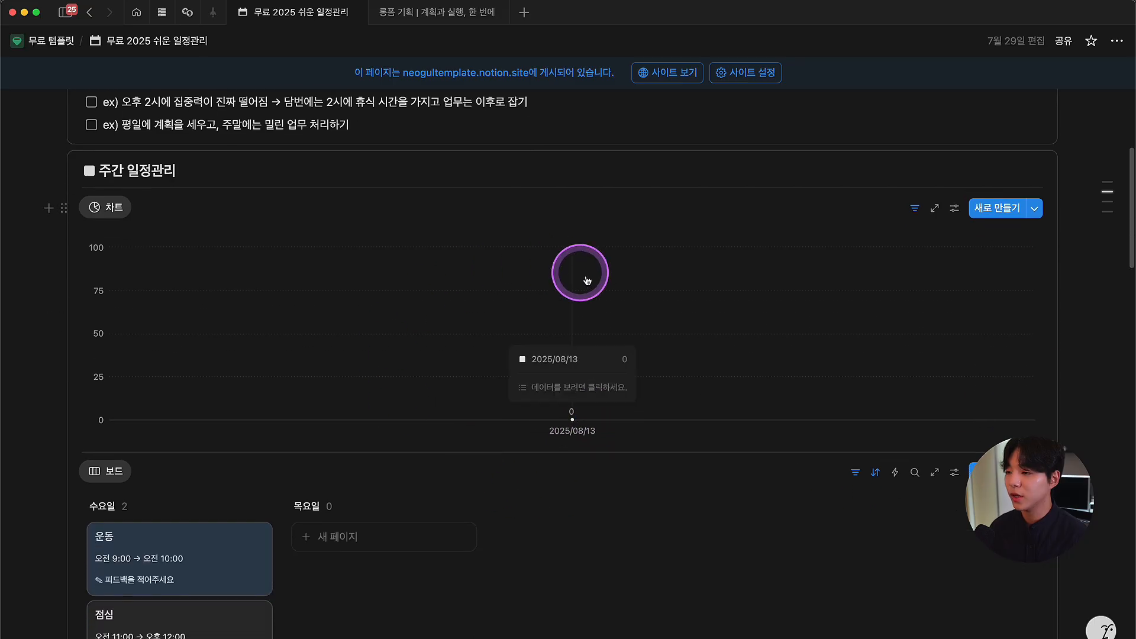
key(super+Tab)
click(633, 415)
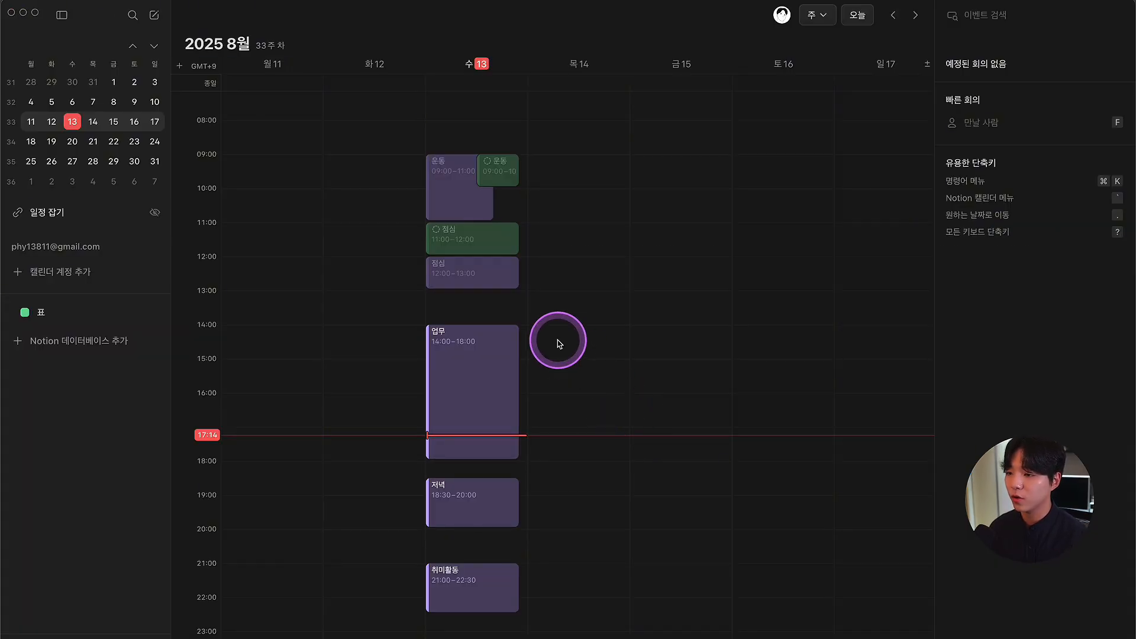
Step: Duplicate 업무, 저녁 and 취미활동, moving the copies into the 노션 캘린더 일정관리 표 calendar
right_click(494, 354)
click(638, 465)
click(951, 375)
click(849, 592)
right_click(463, 495)
click(589, 608)
click(950, 375)
click(849, 591)
right_click(500, 578)
click(627, 605)
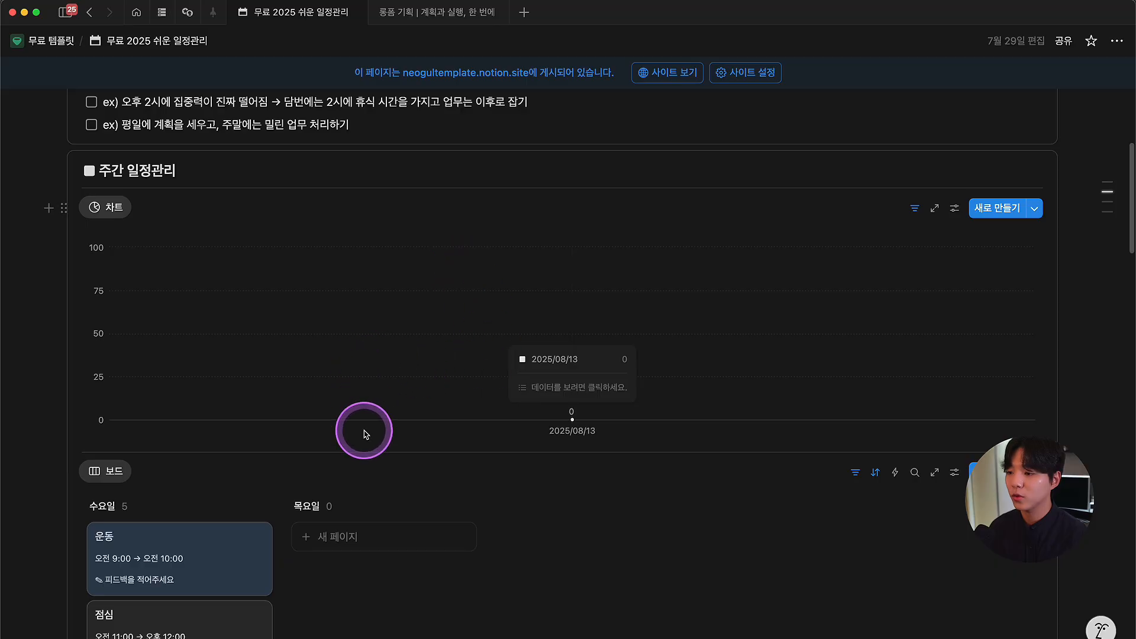
scroll(373, 414, down, 3)
scroll(380, 413, down, 5)
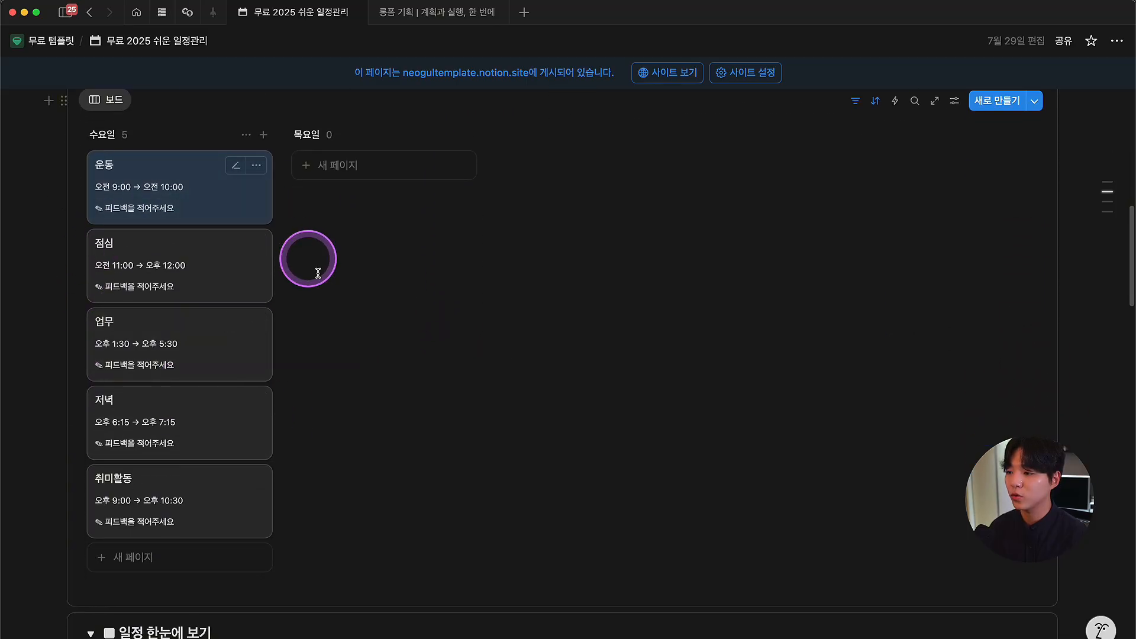
scroll(296, 450, down, 3)
scroll(443, 386, down, 5)
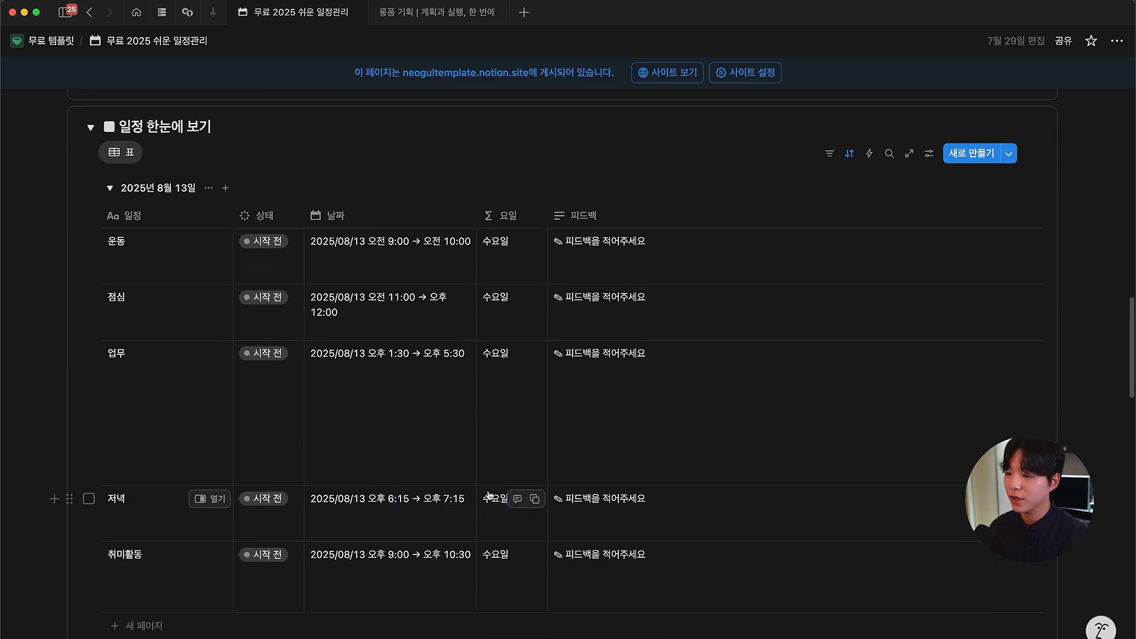
scroll(491, 467, down, 15)
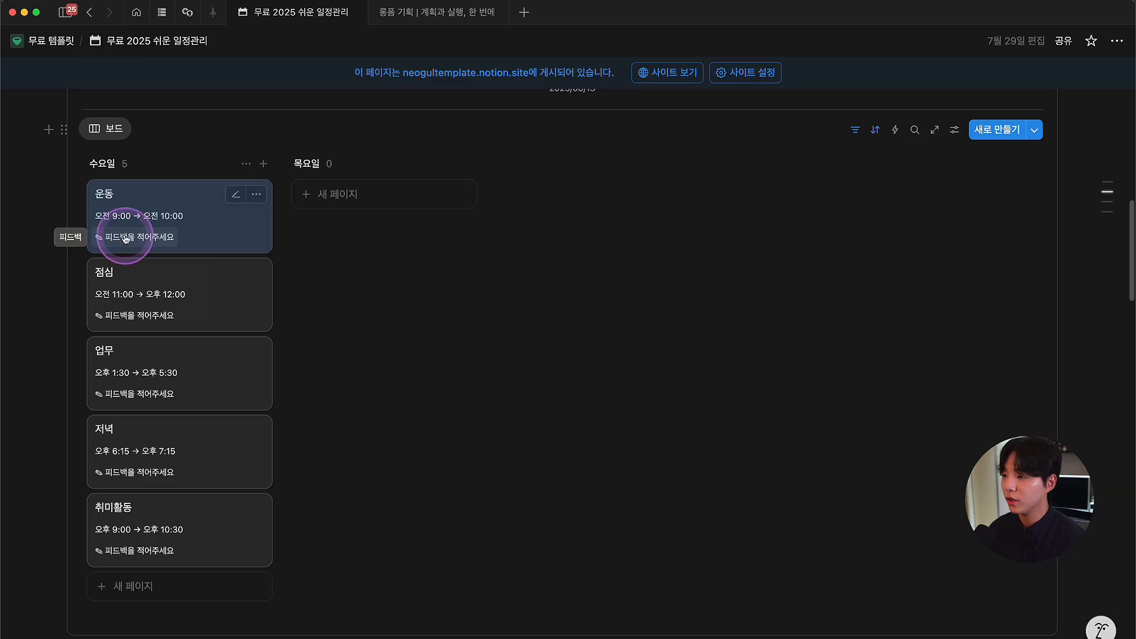
Step: Replace the 운동 card's feedback placeholder with a note starting '몸이 드', then add a new line
click(145, 238)
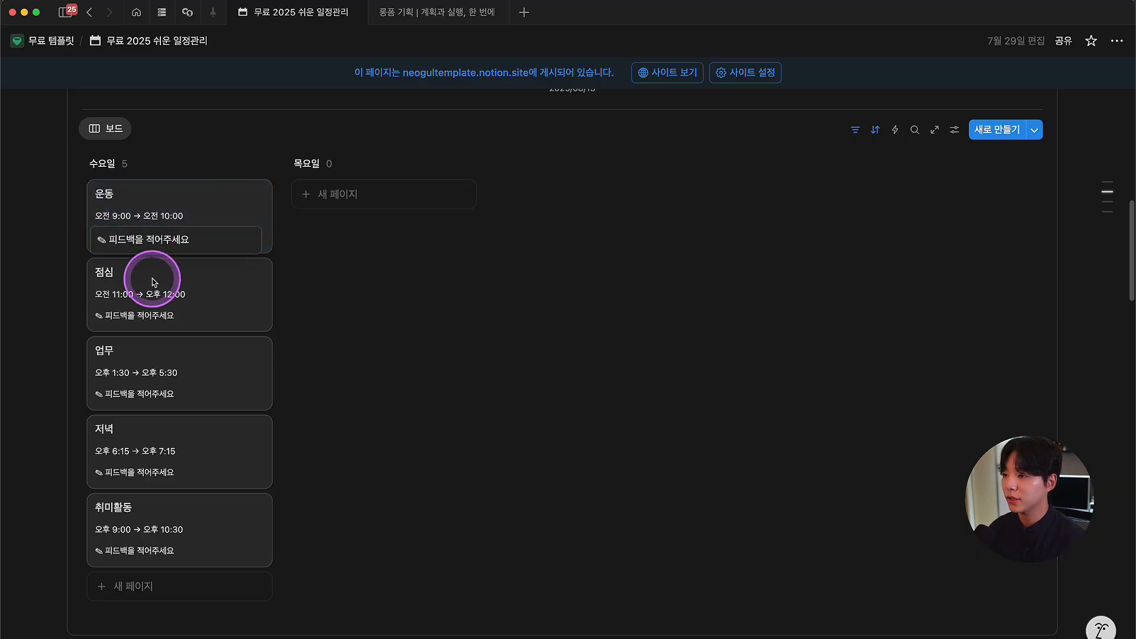
key(super+Tab)
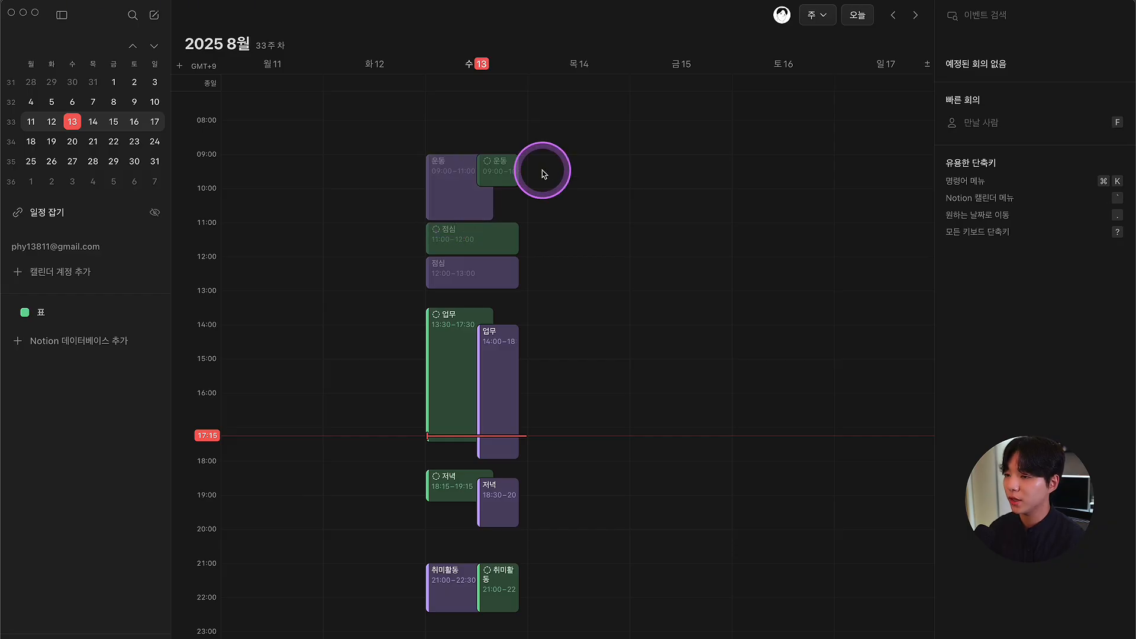
key(super+Tab)
triple_click(204, 238)
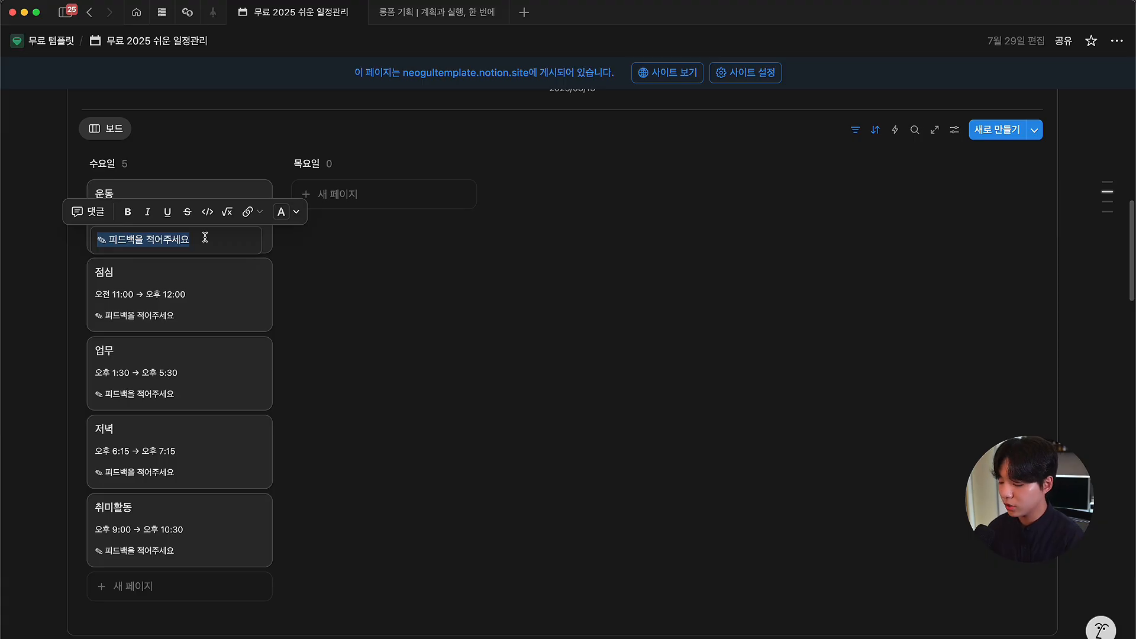
text(몸이 드)
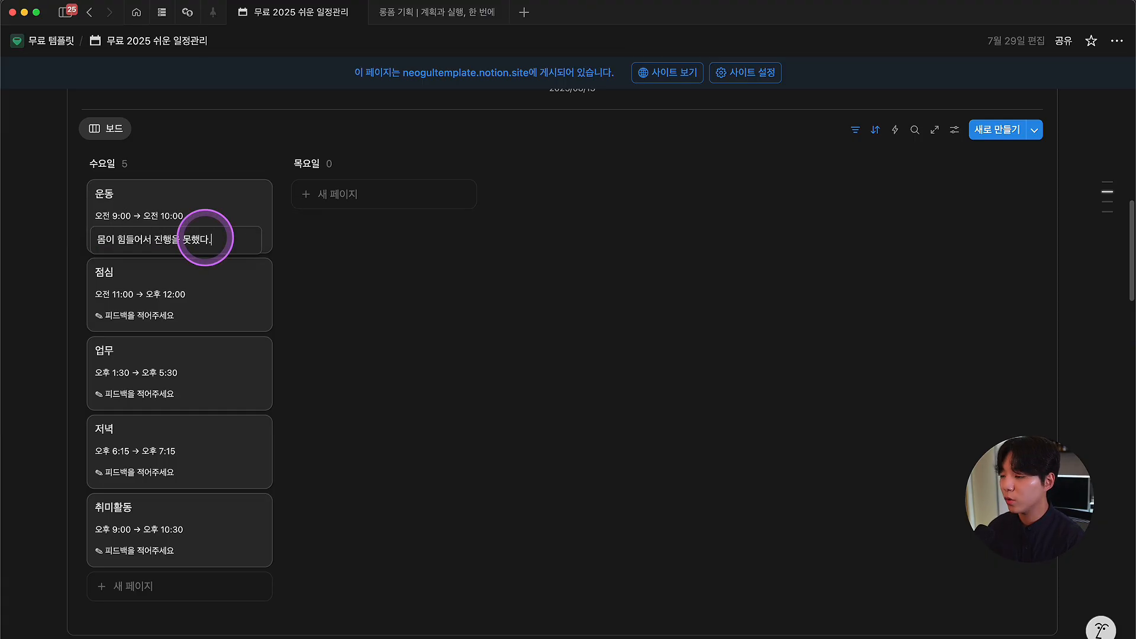
key(shift+Return)
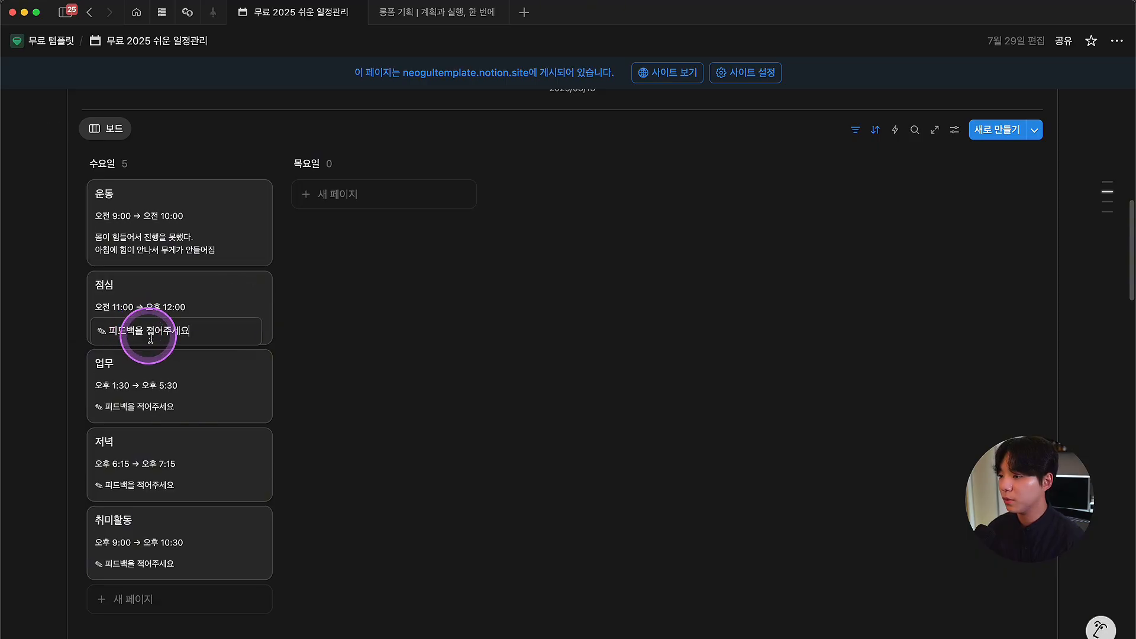
Step: Check the 업무 card's feedback, select the 운동 note's second line, then bring up Notion Calendar
click(136, 406)
click(152, 472)
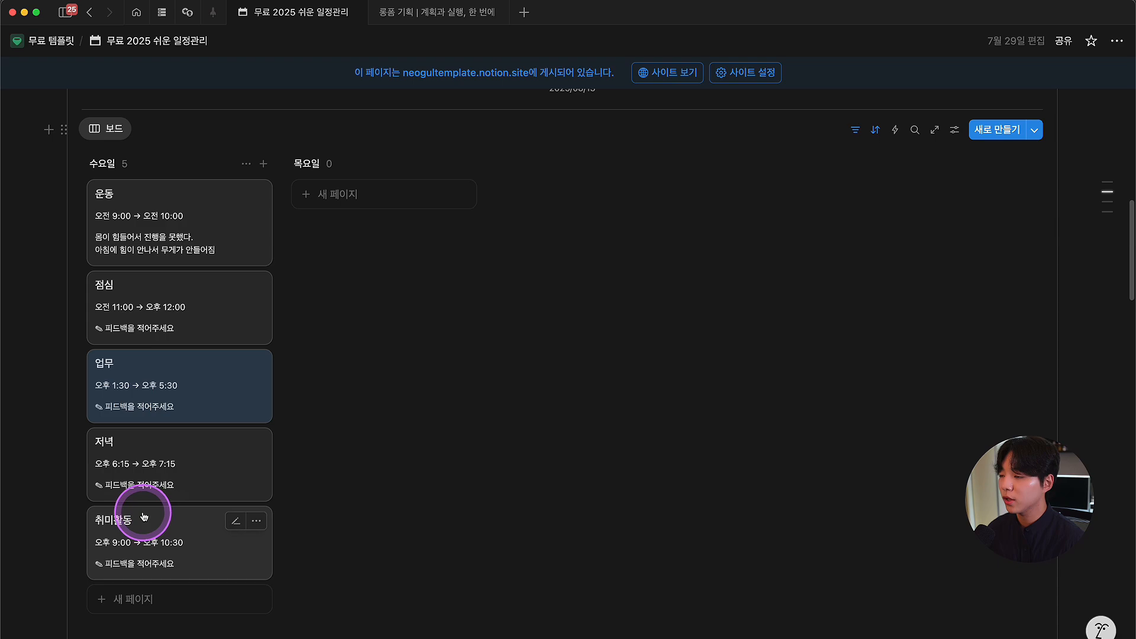
click(149, 249)
drag(109, 253, 264, 253)
click(352, 253)
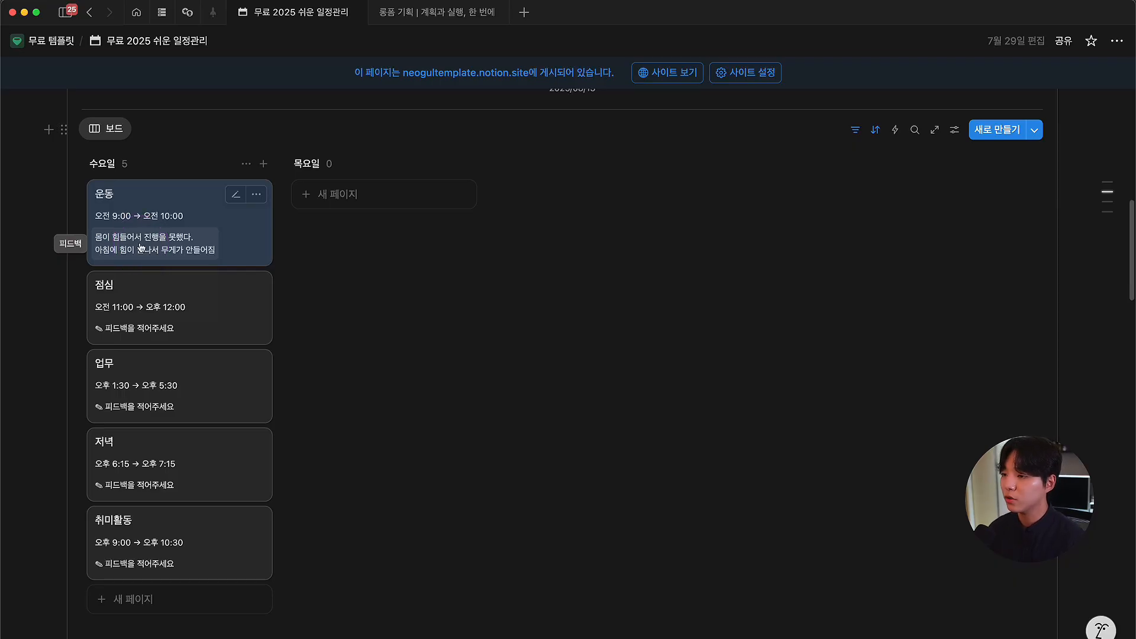
key(super+Tab)
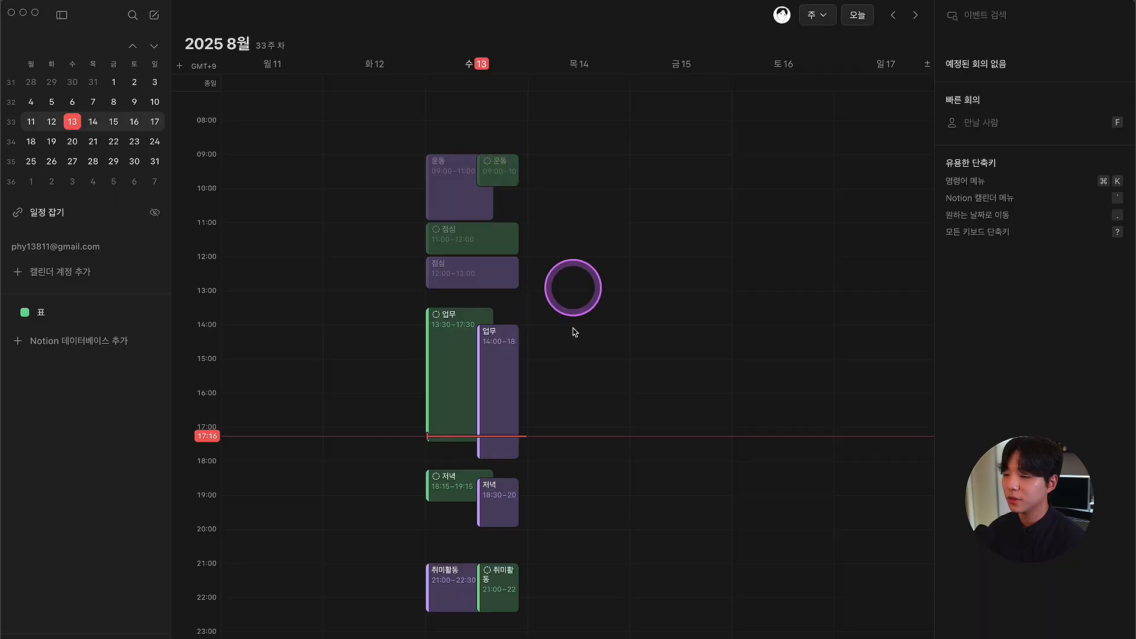
Step: Create a 운동 event on Thursday 14 from 19:00 to 20:30, discarding a stray 21:00 draft
drag(562, 567, 568, 612)
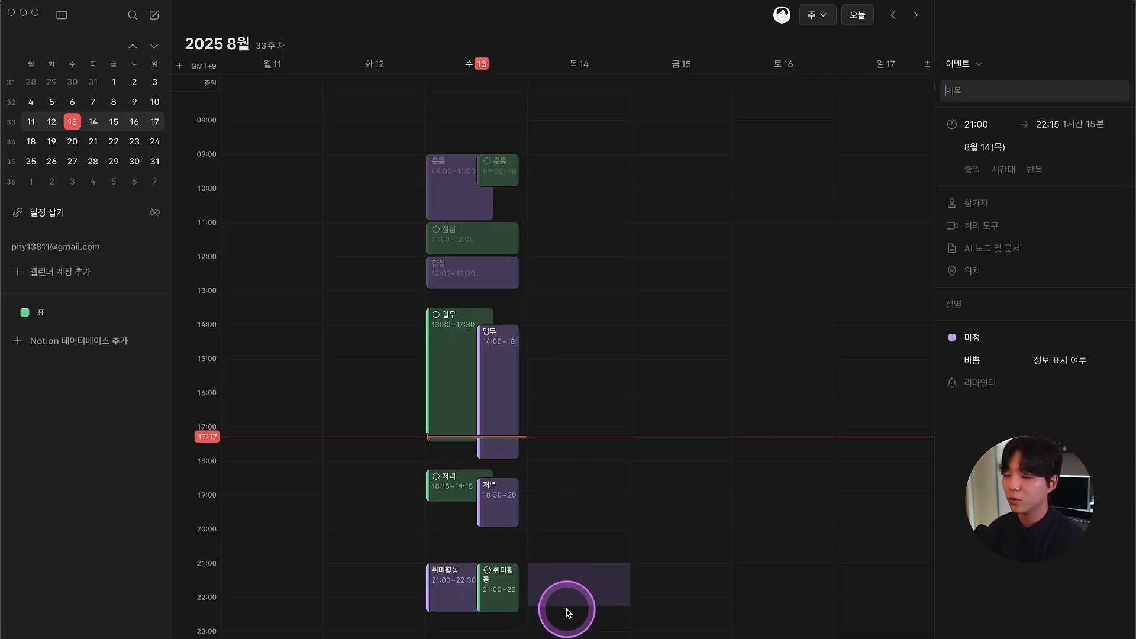
click(571, 530)
drag(562, 495, 571, 545)
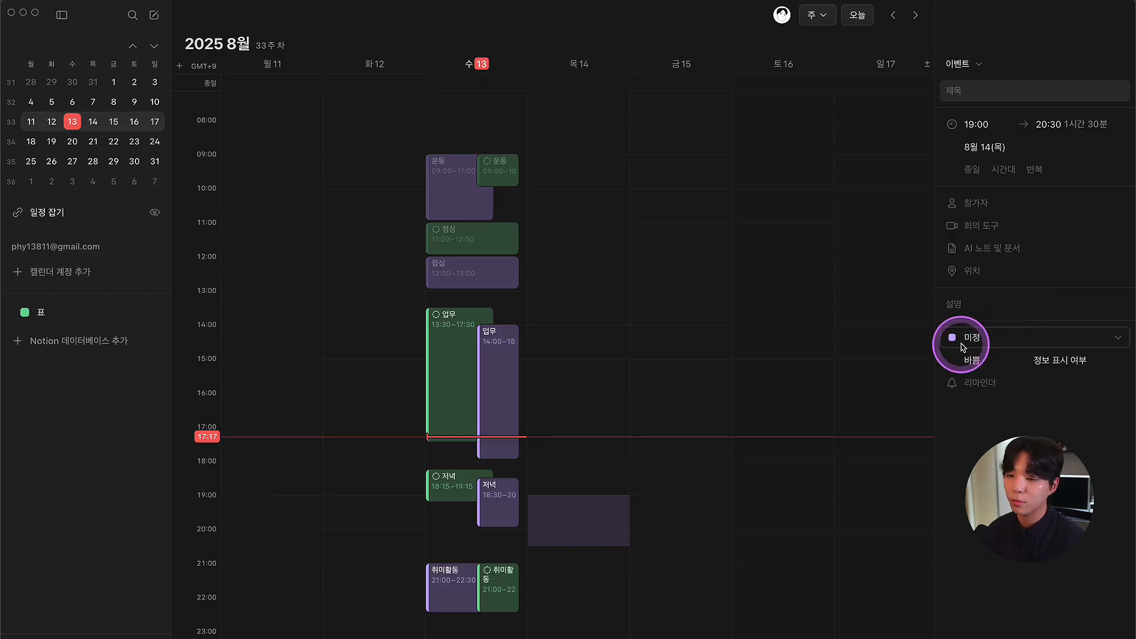
text(운동)
key(Return)
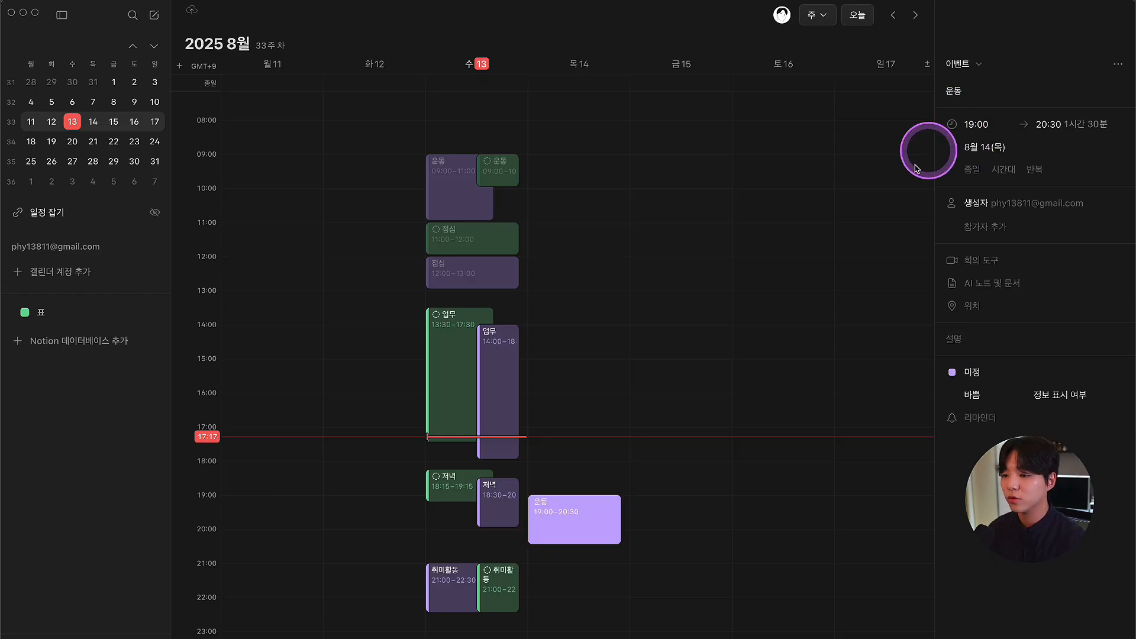
key(Escape)
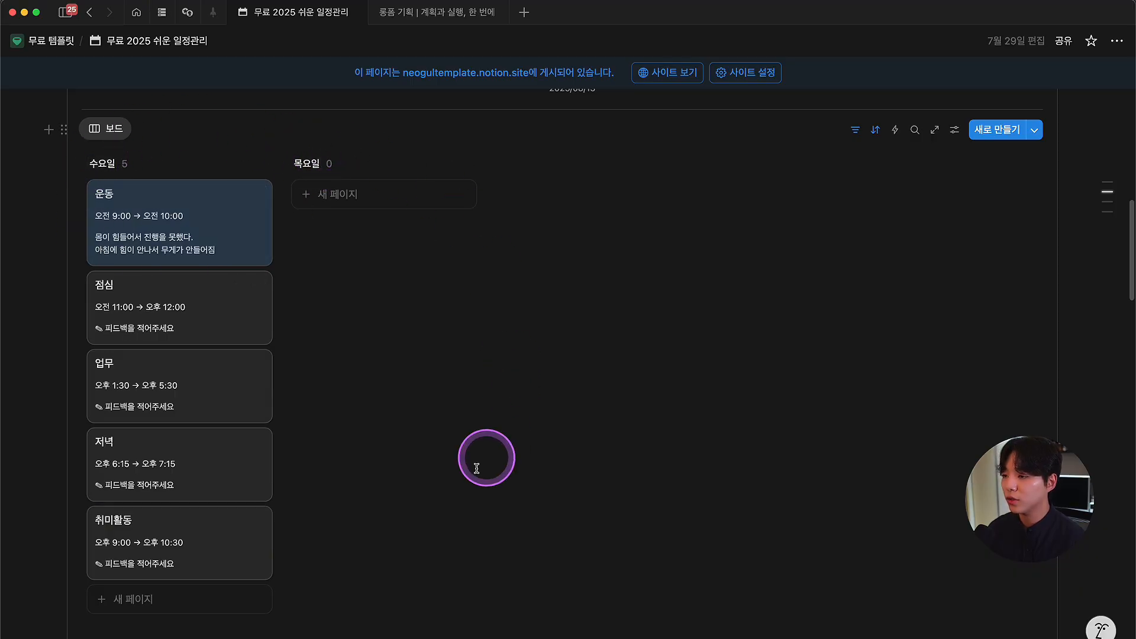
Step: Unhide the 월요일, 토요일 and 일요일 groups in the board's 그룹화 settings
scroll(464, 456, up, 2)
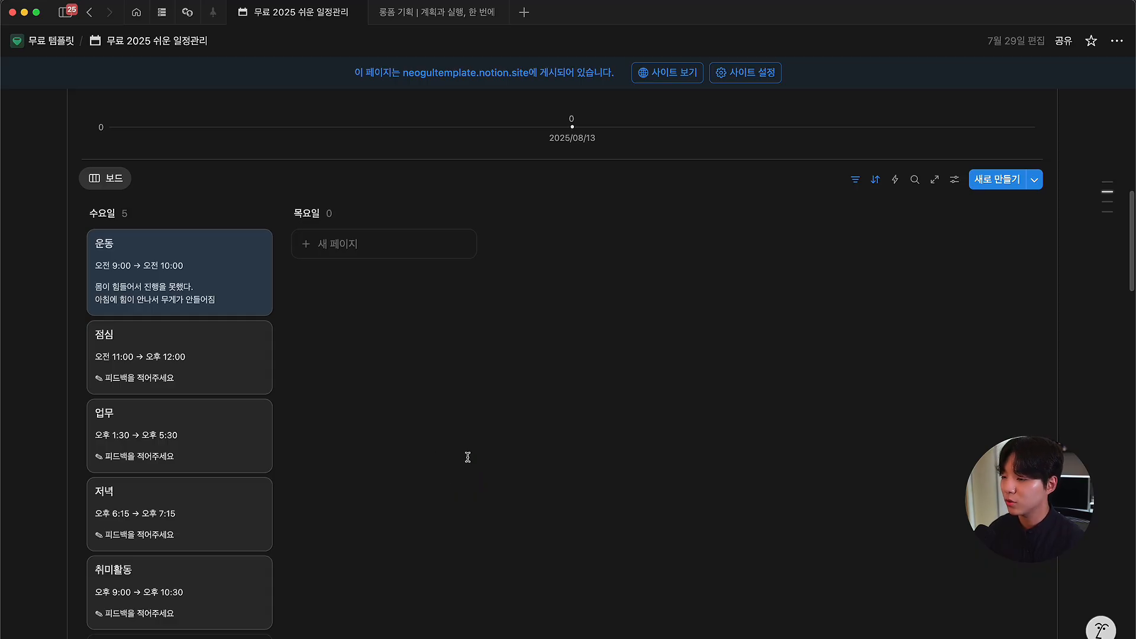
scroll(456, 456, down, 2)
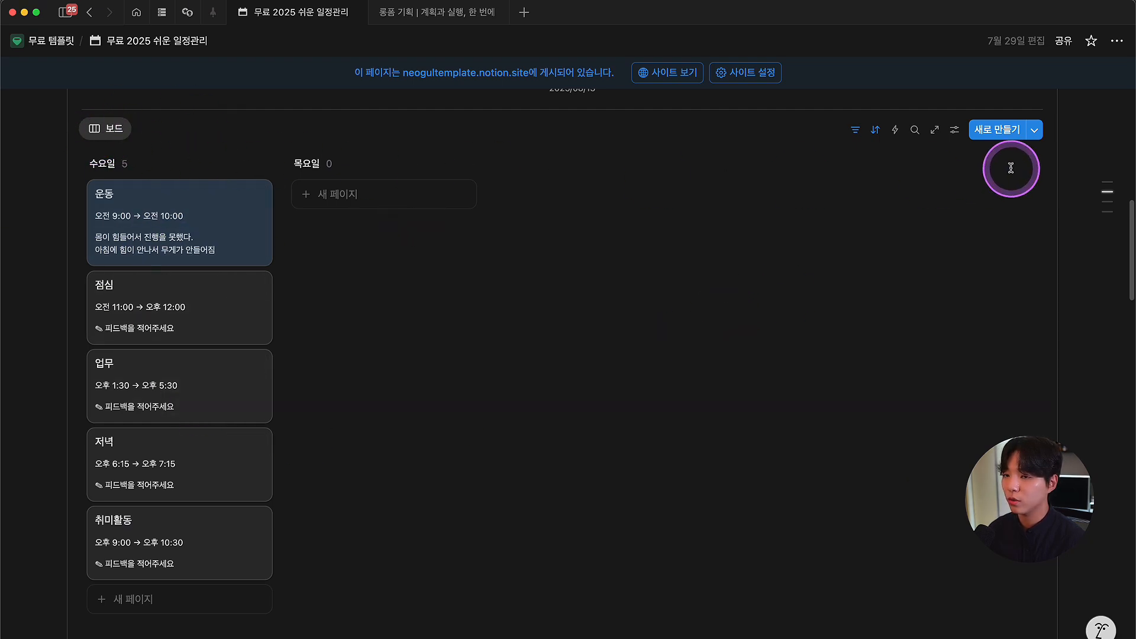
click(955, 129)
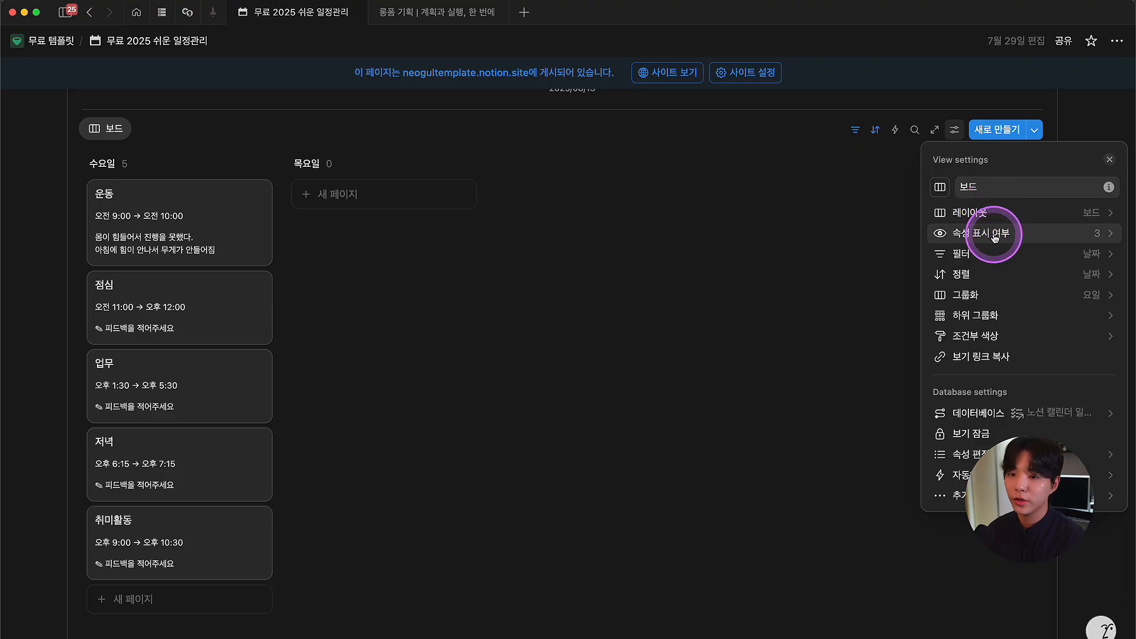
click(989, 301)
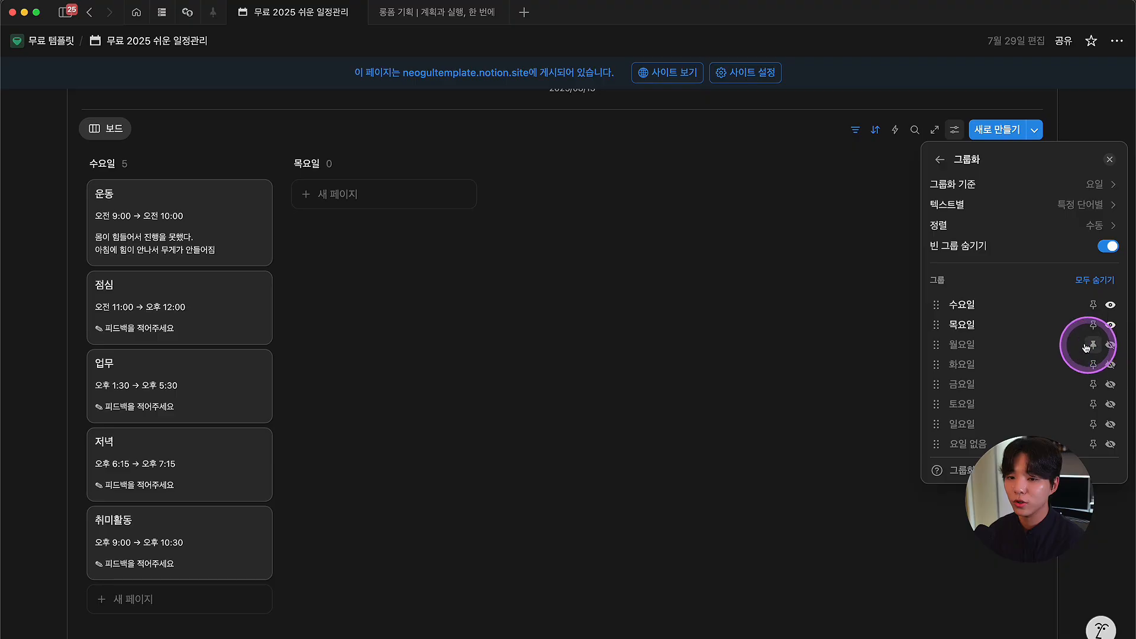
click(1111, 346)
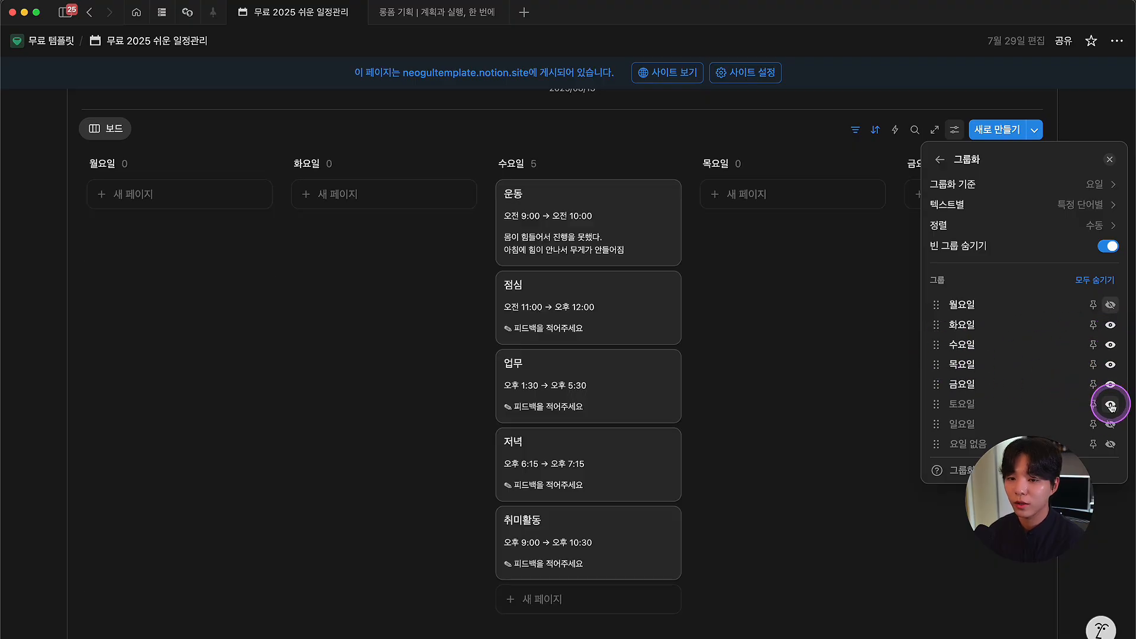
click(1111, 405)
click(1111, 425)
click(751, 291)
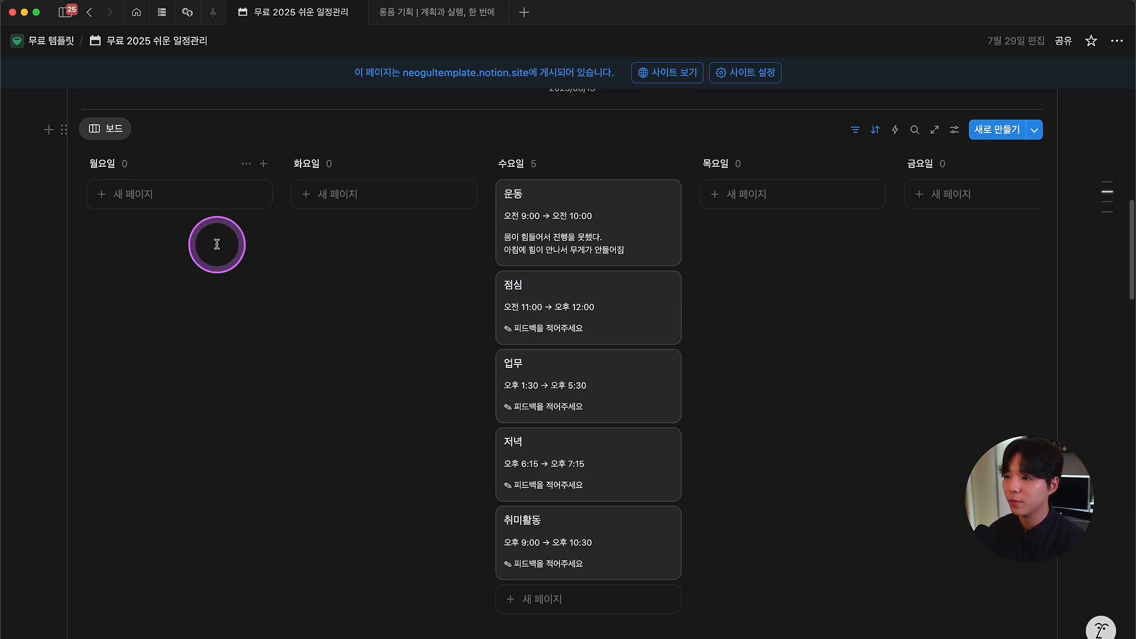
key(super+Tab)
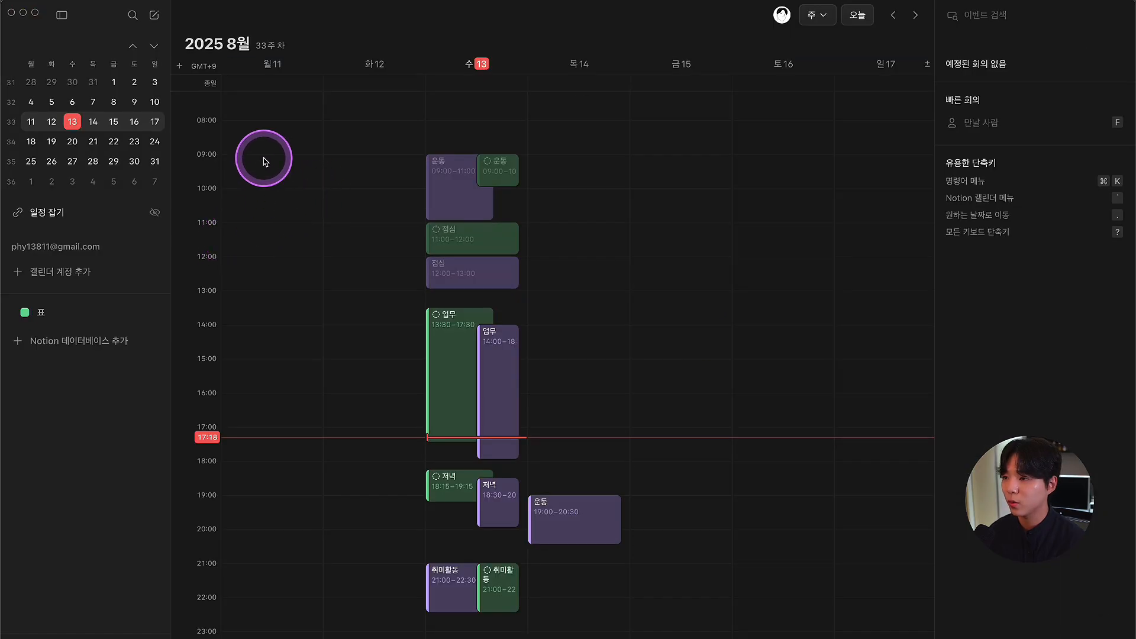
Step: Create a 출장 이동 event on Monday 11, 09:00–10:00, filed in the 표 calendar
drag(264, 159, 260, 187)
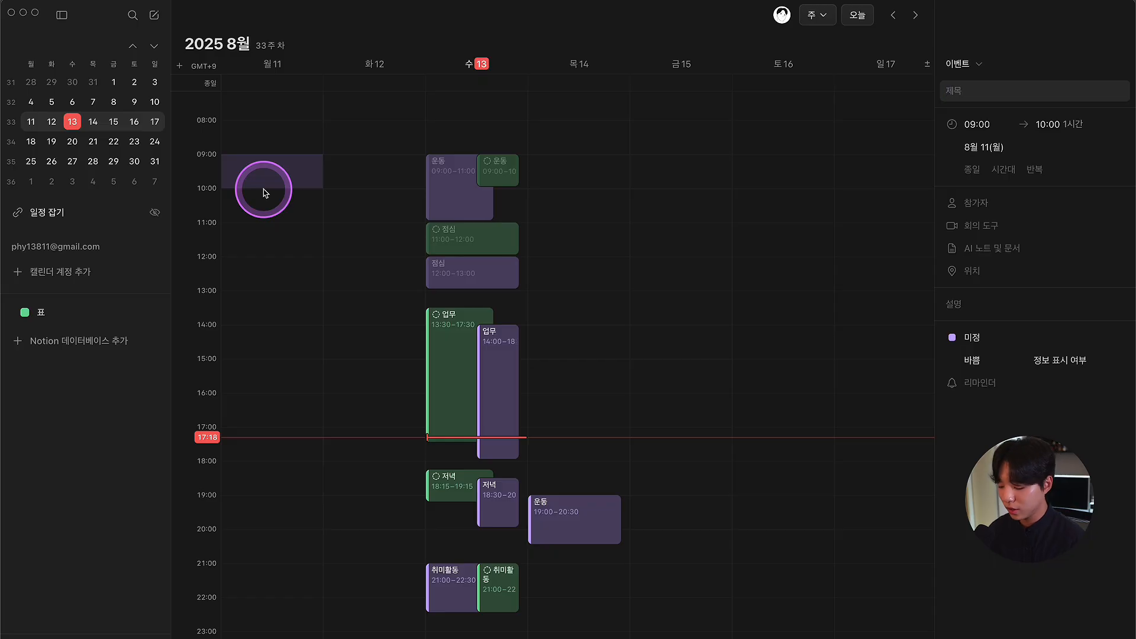
text(출장 이동)
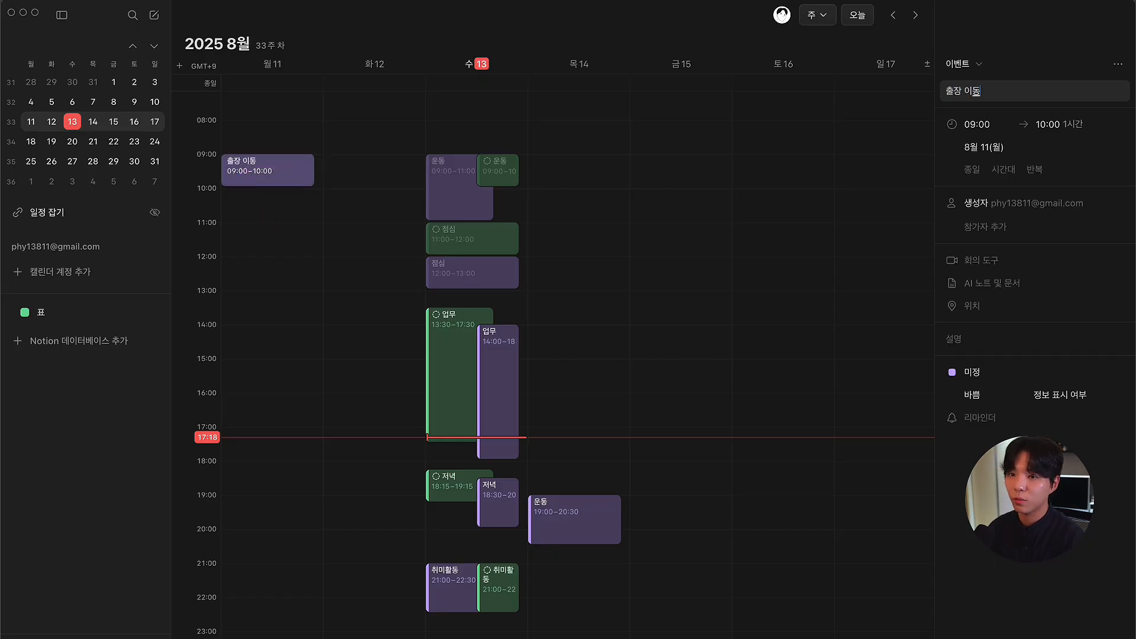
click(970, 371)
click(837, 601)
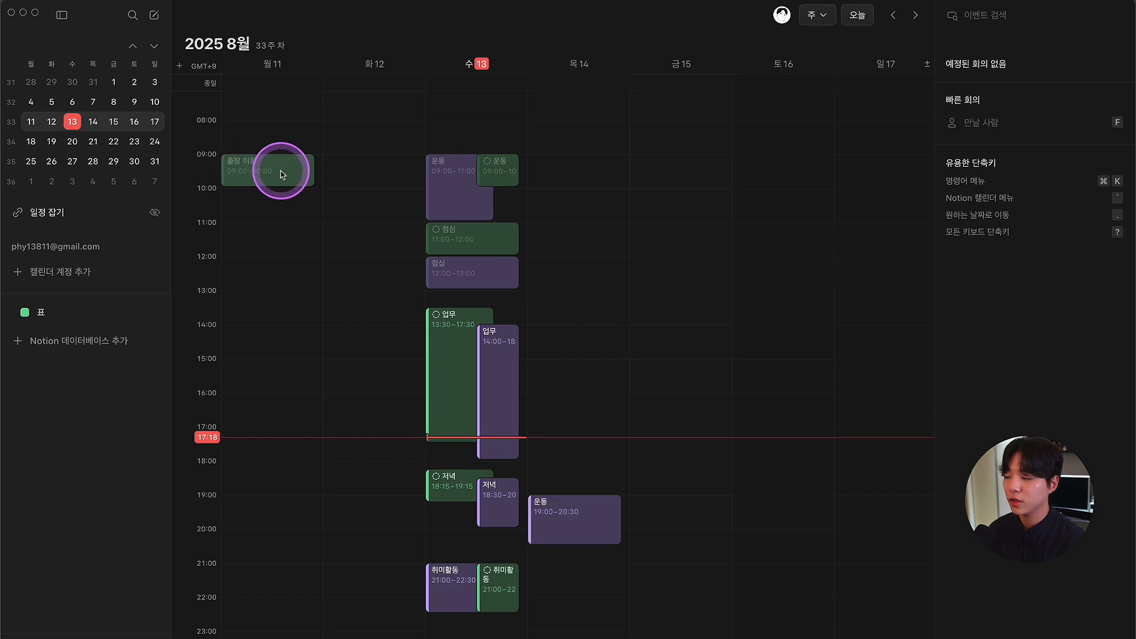
key(super+Tab)
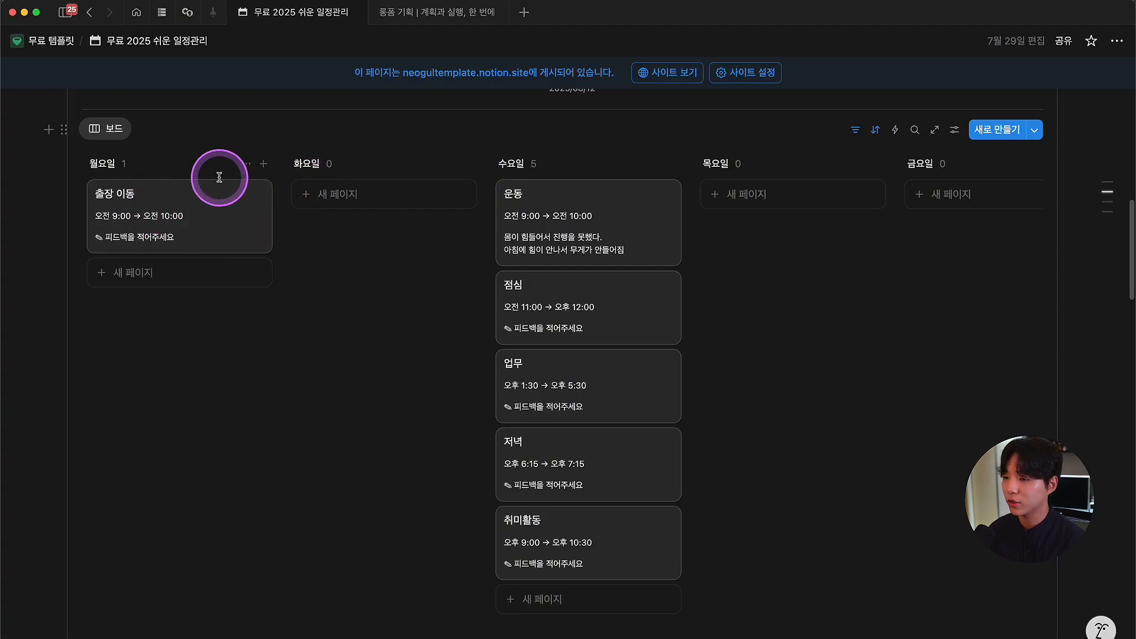
scroll(325, 314, right, 3)
scroll(340, 341, left, 3)
scroll(172, 246, right, 5)
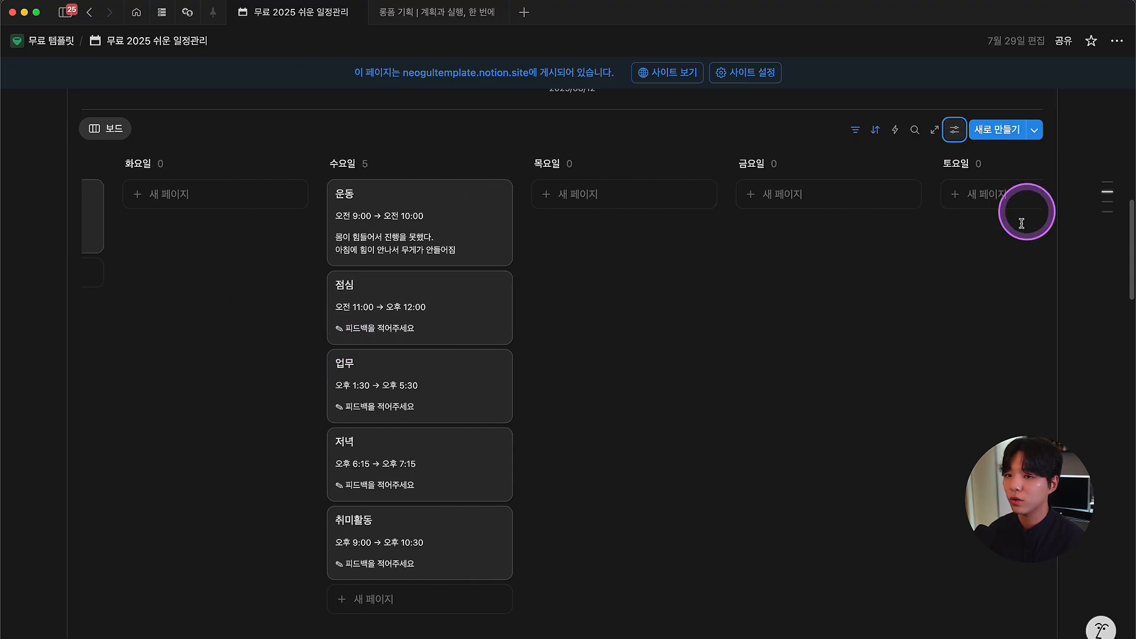
scroll(958, 207, right, 5)
scroll(942, 325, left, 4)
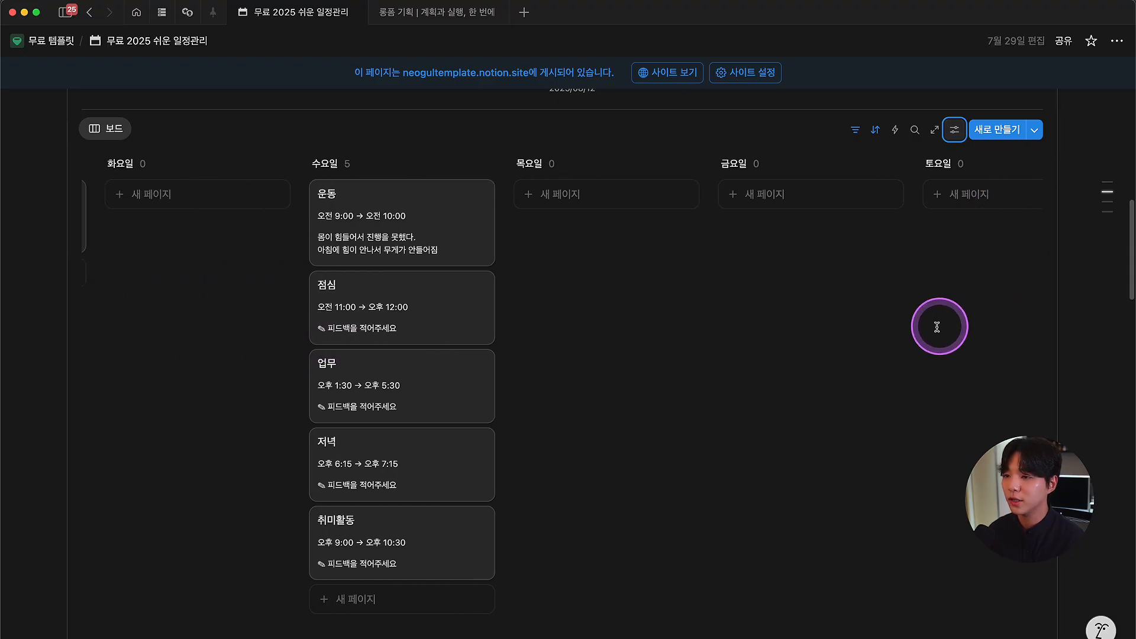
scroll(941, 325, left, 3)
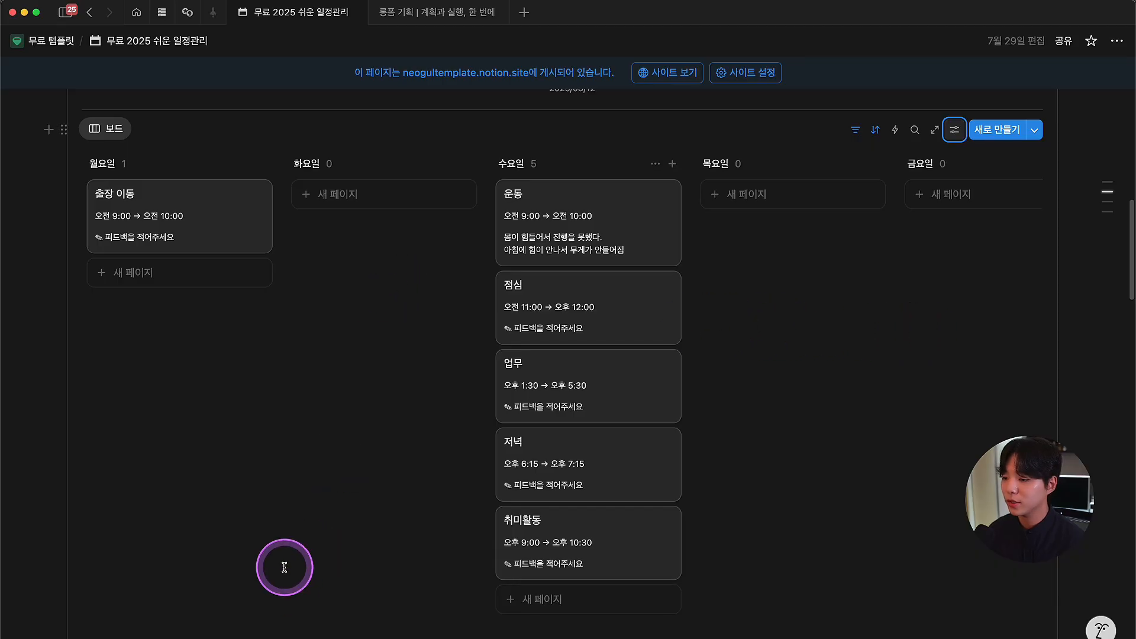
drag(224, 638, 199, 621)
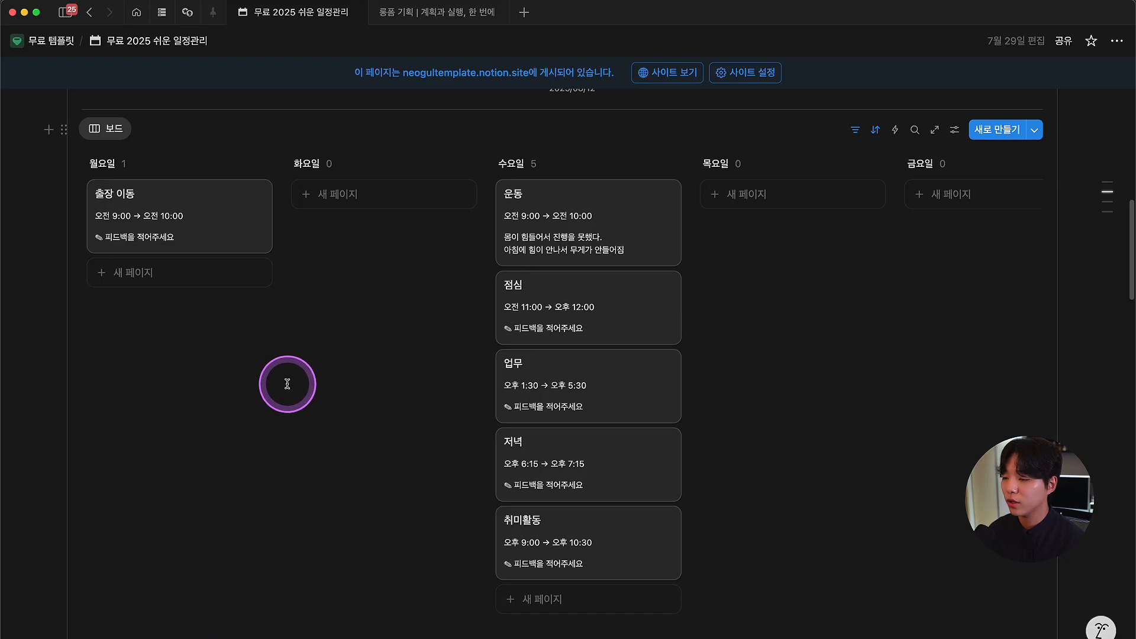
scroll(299, 376, right, 5)
scroll(300, 376, right, 3)
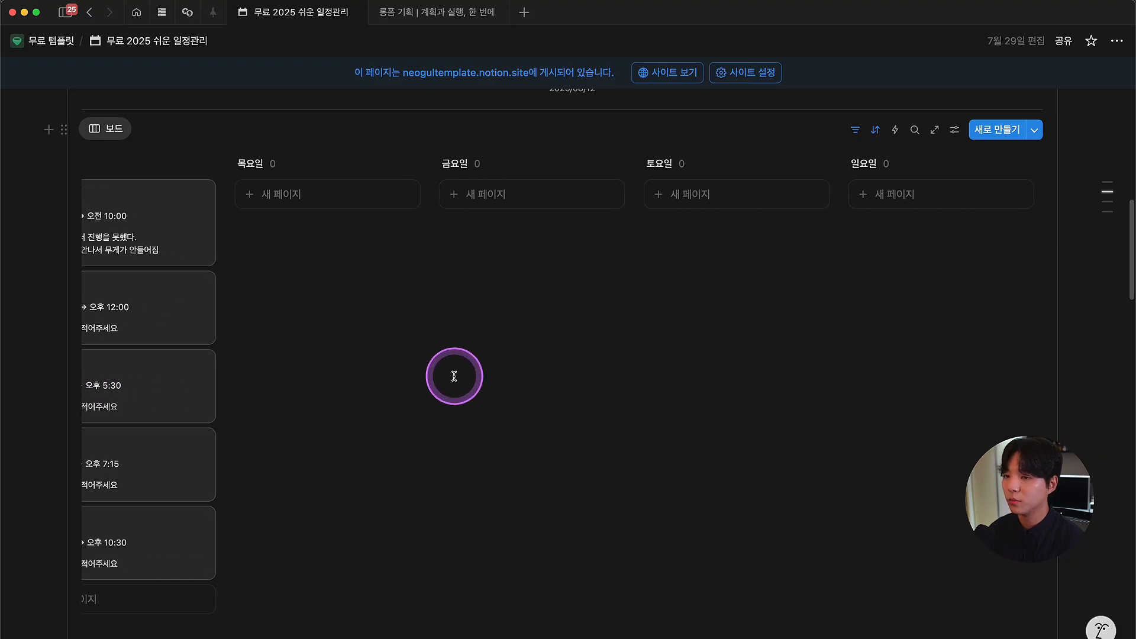
scroll(296, 373, left, 8)
scroll(347, 373, right, 6)
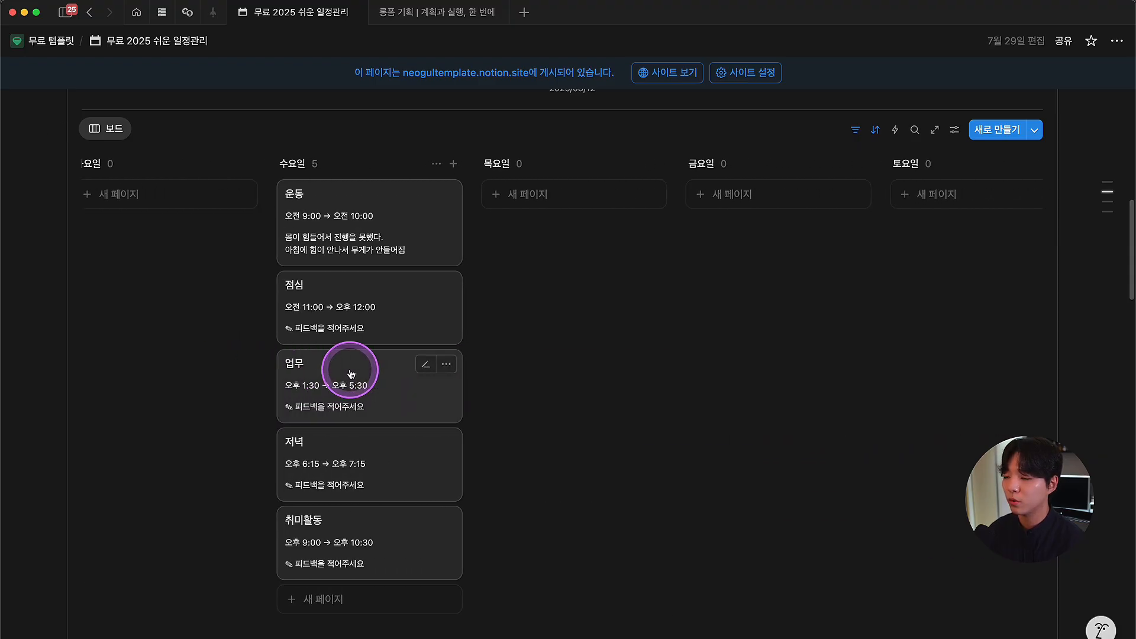
scroll(368, 374, left, 6)
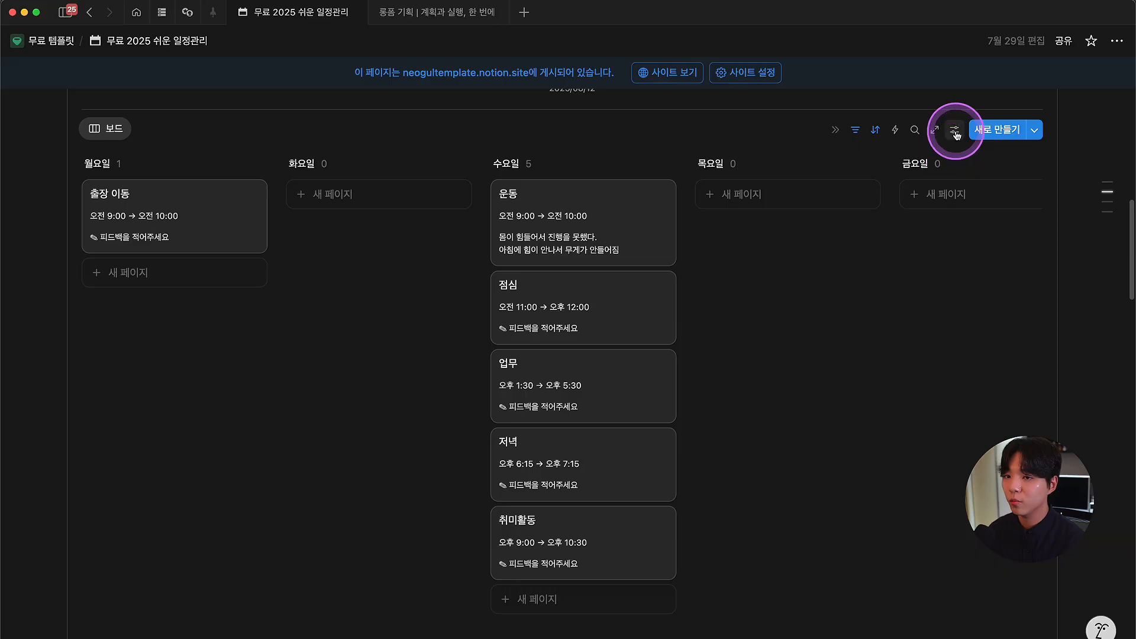
click(954, 129)
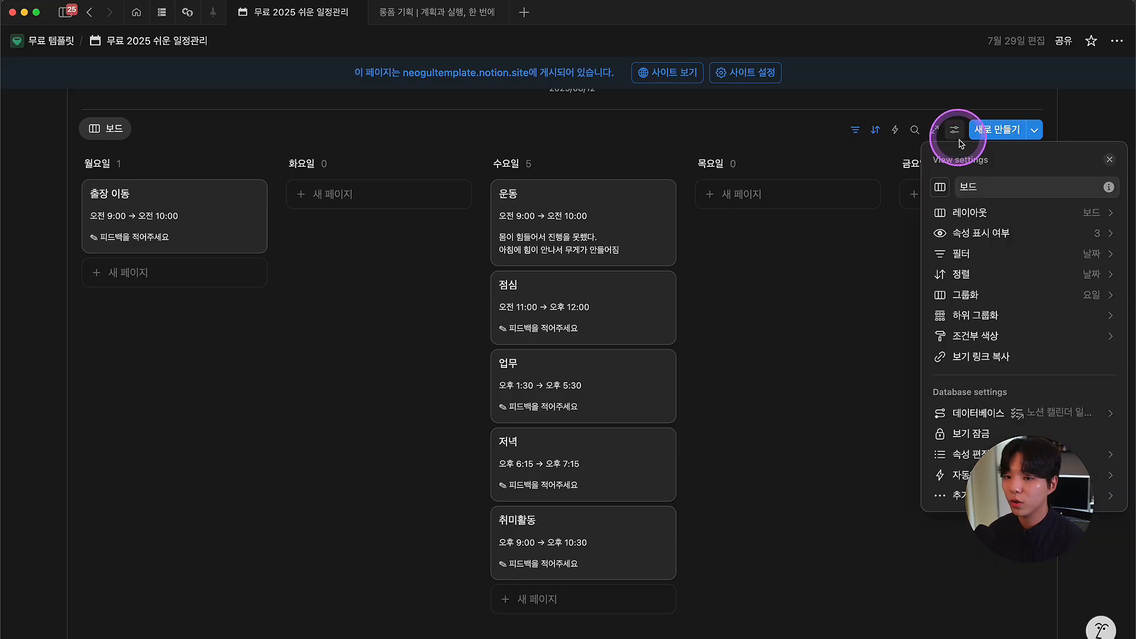
click(1073, 296)
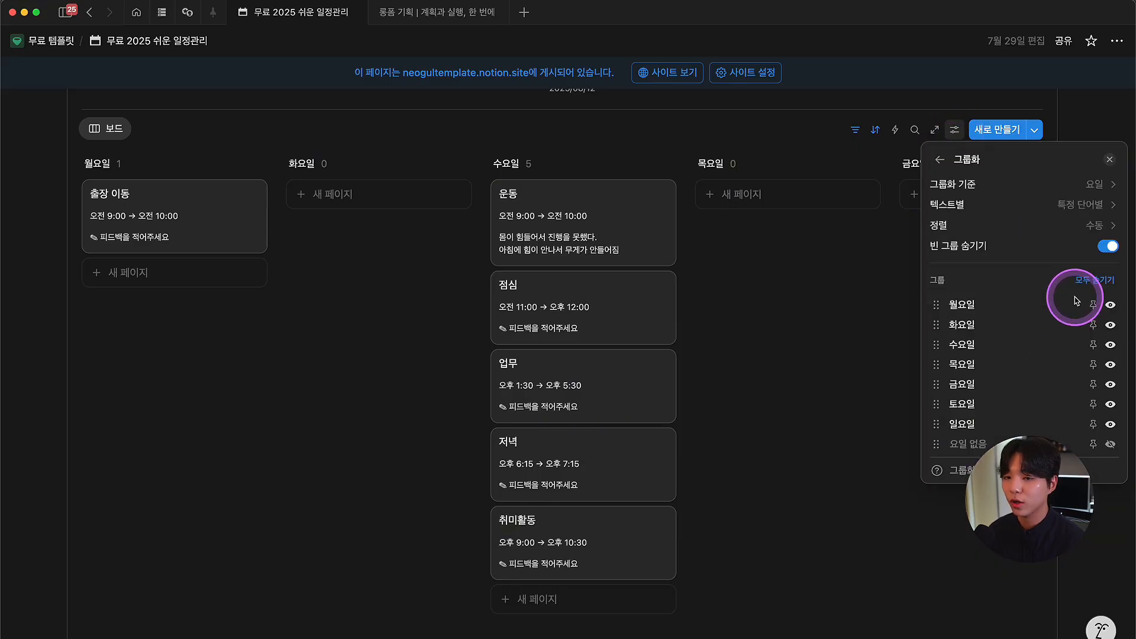
click(1053, 185)
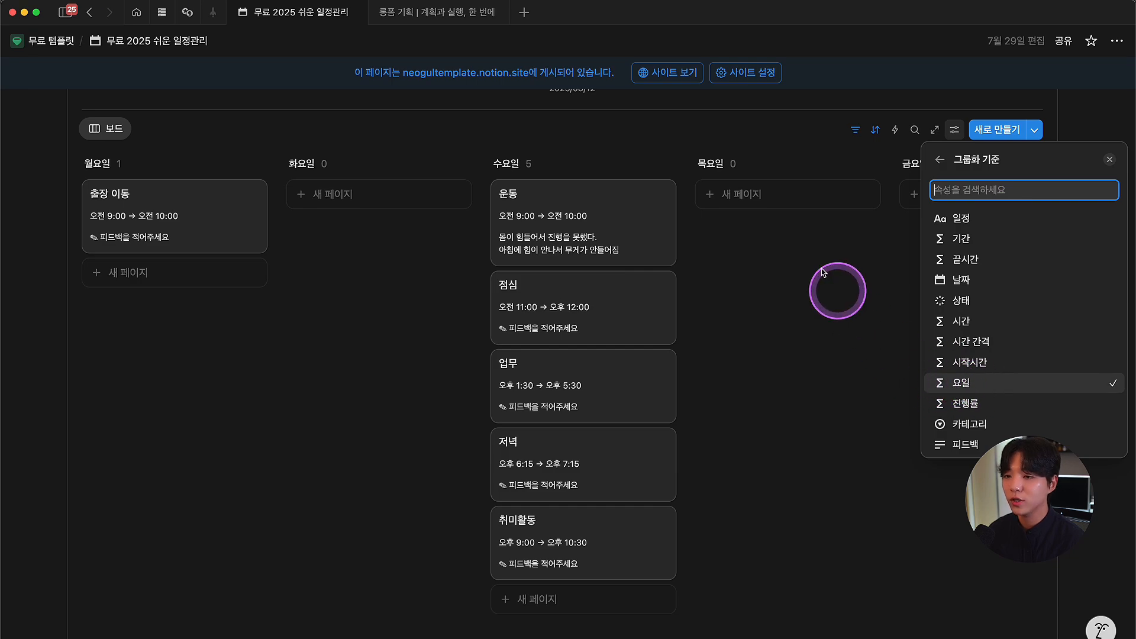
click(808, 254)
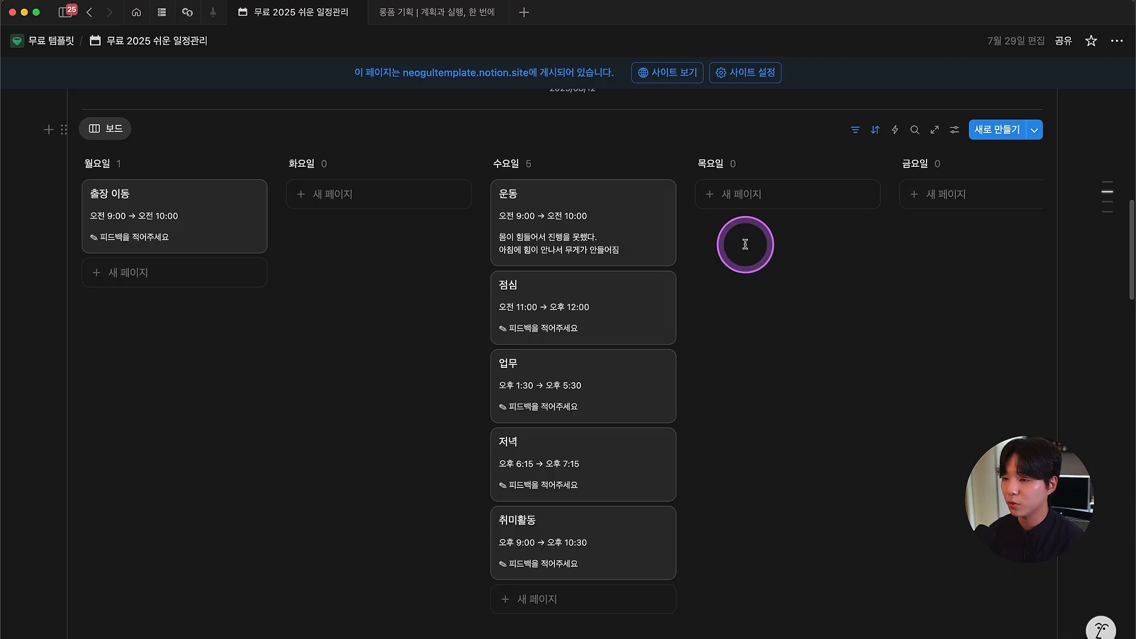
scroll(745, 245, down, 20)
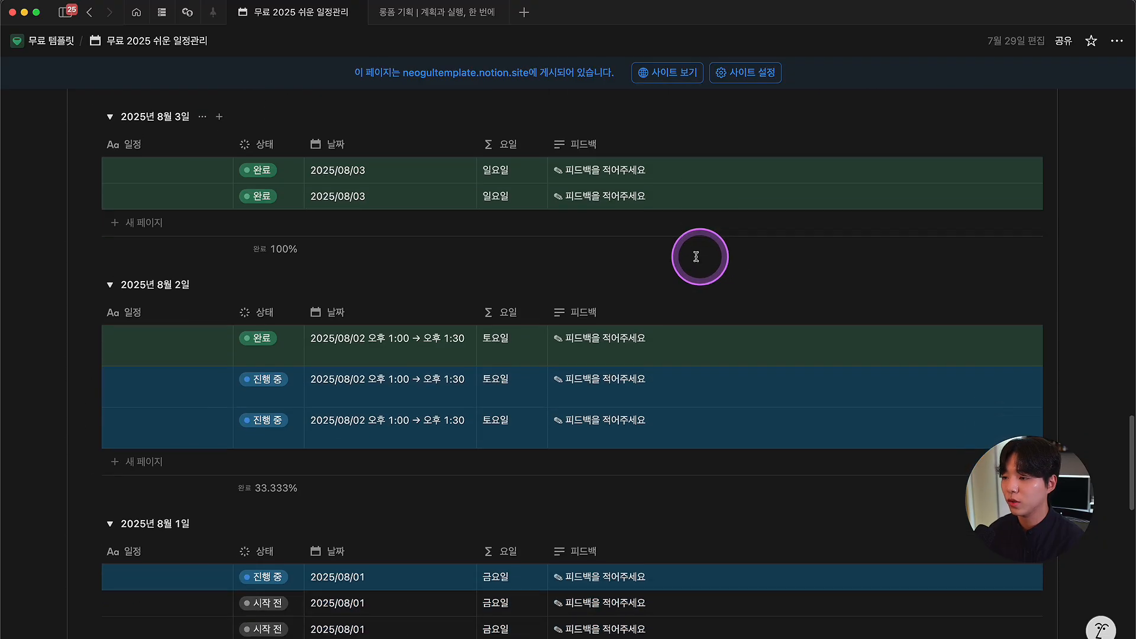
Step: Open the 요일 formula and read the day() help: 1 means 월요일, 7 means 일요일
scroll(653, 273, down, 10)
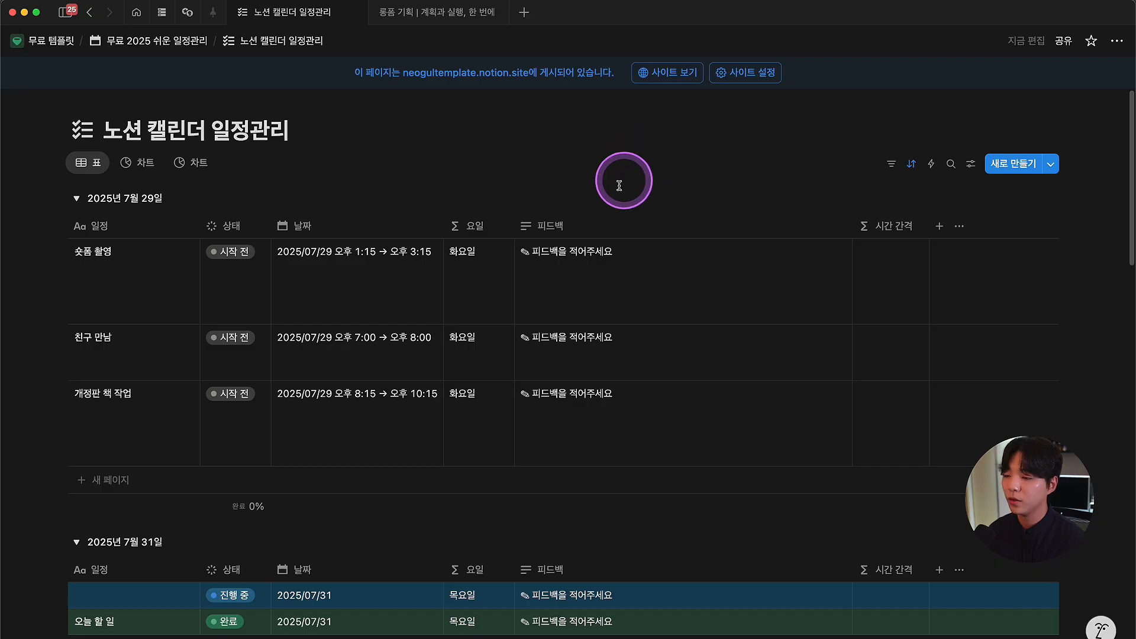
click(467, 286)
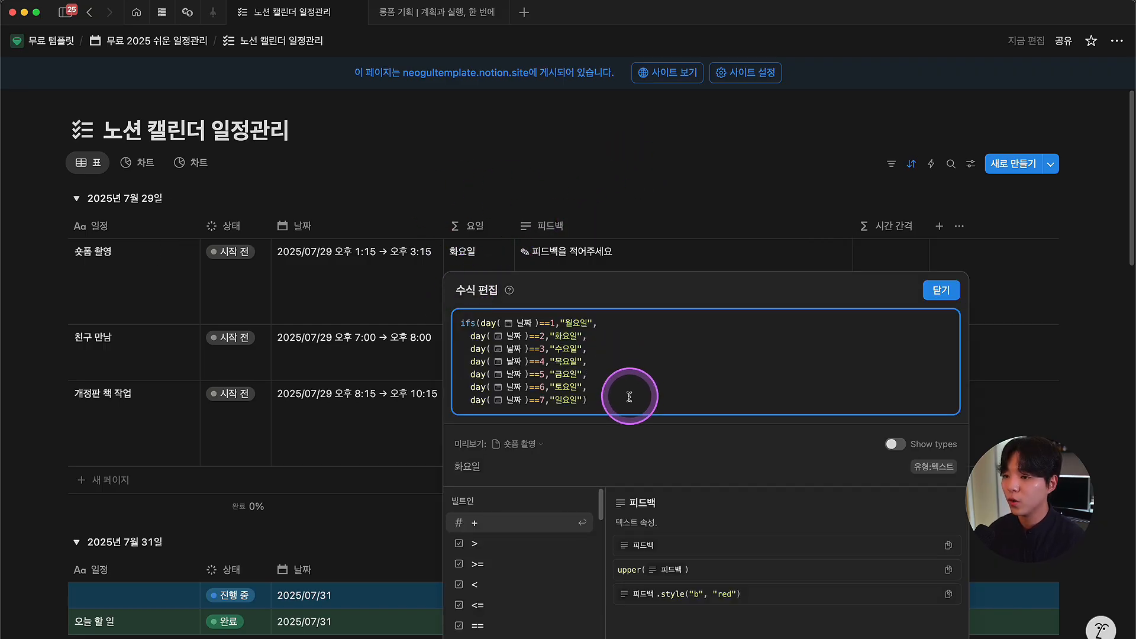
drag(627, 395, 547, 374)
click(622, 367)
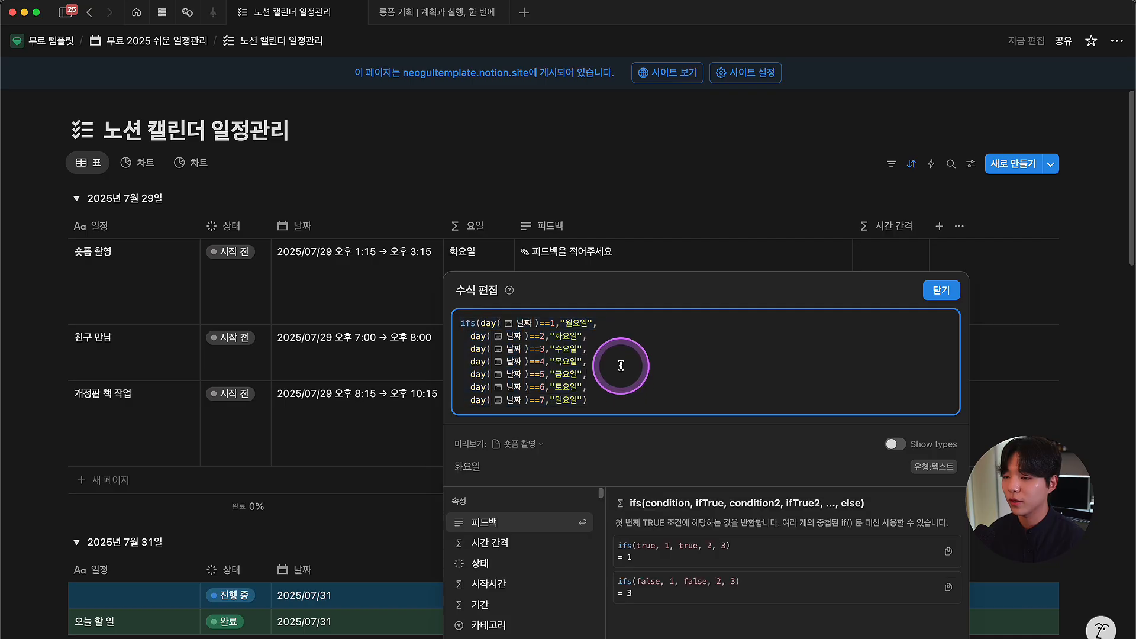
click(478, 340)
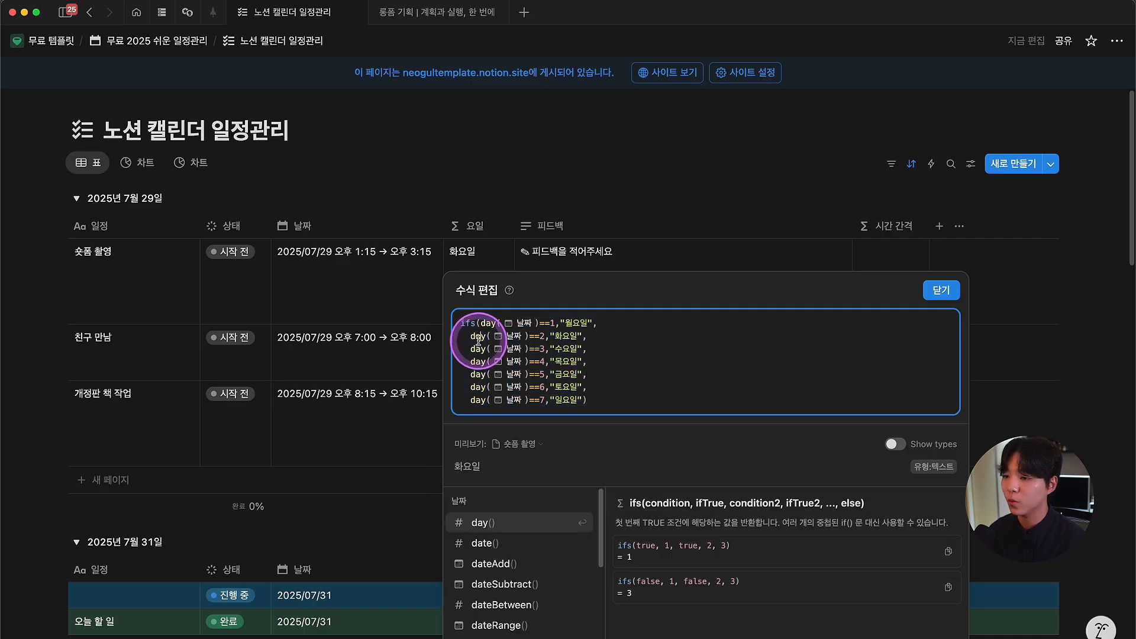
drag(472, 338, 484, 336)
click(480, 337)
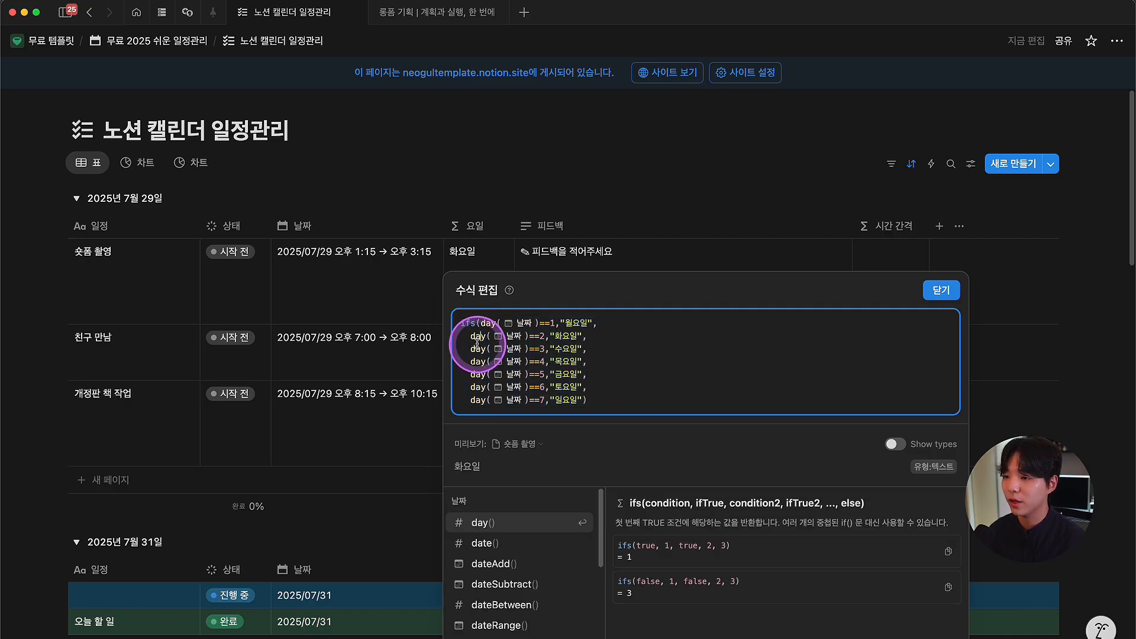
drag(623, 525, 635, 525)
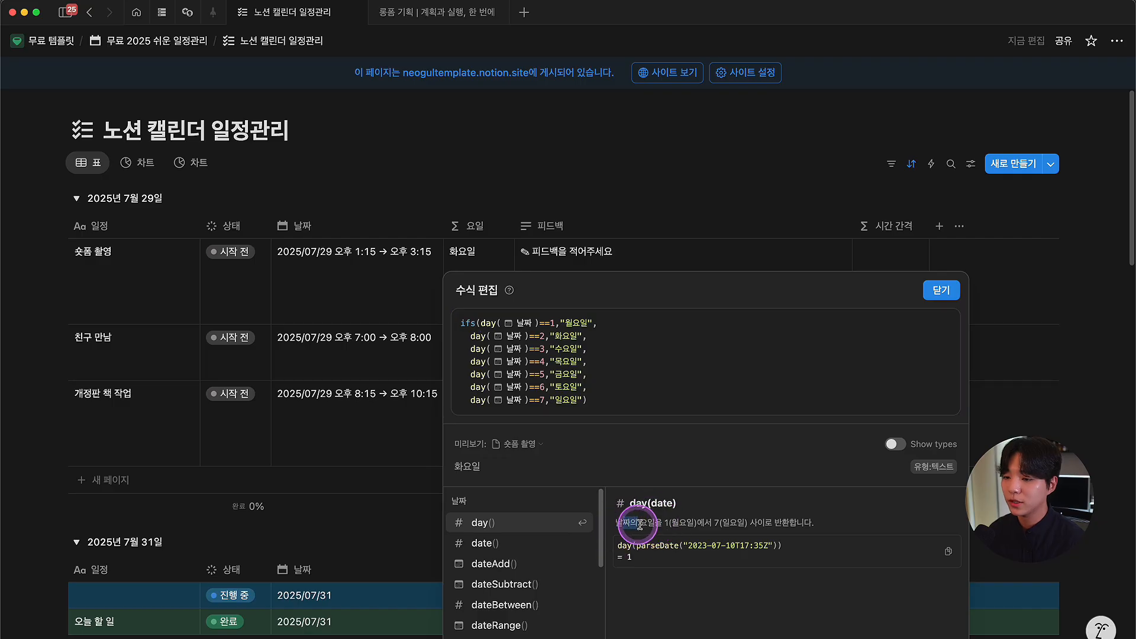
drag(739, 524, 799, 525)
click(825, 526)
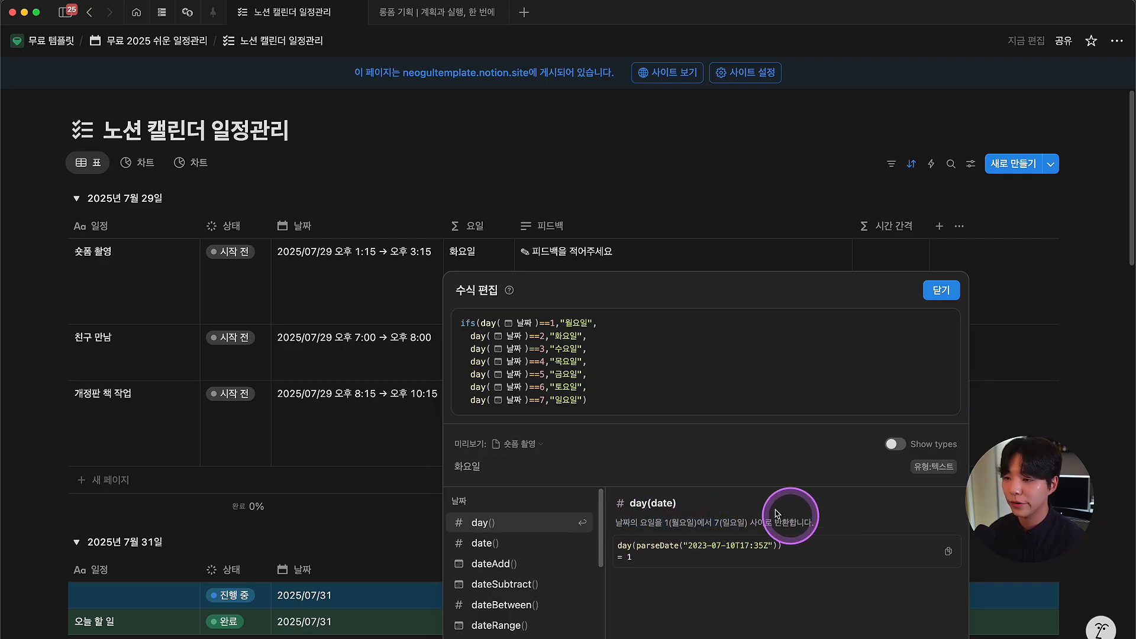
double_click(693, 522)
double_click(717, 522)
click(645, 348)
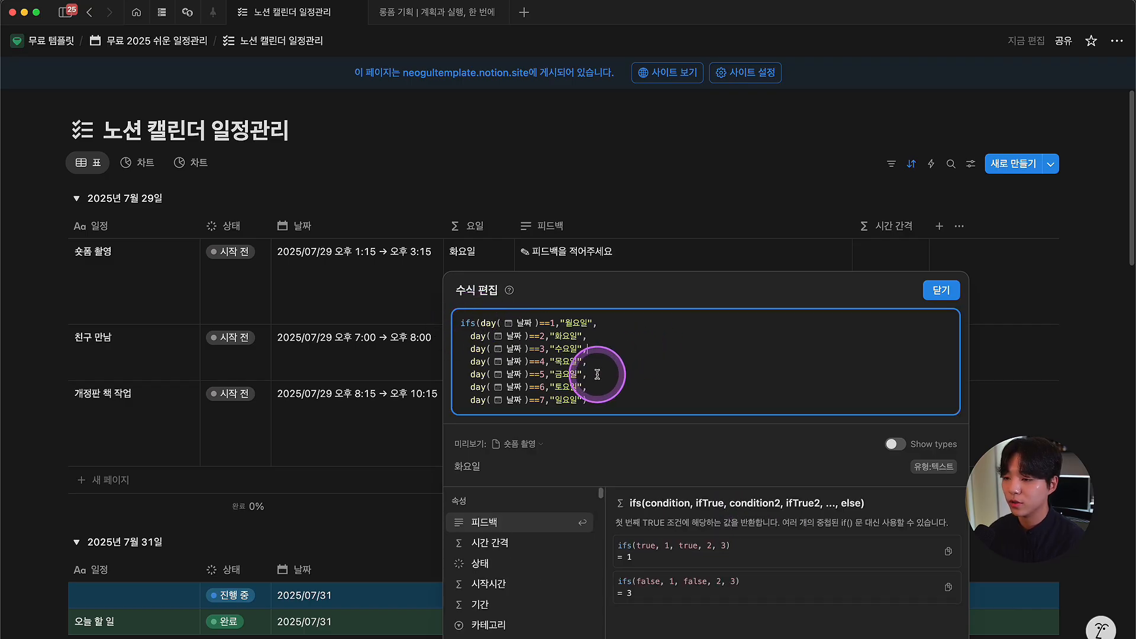
Step: Trace the ifs conditions from ==1 → 월요일 through ==7, then close the formula editor unchanged
click(491, 323)
click(553, 323)
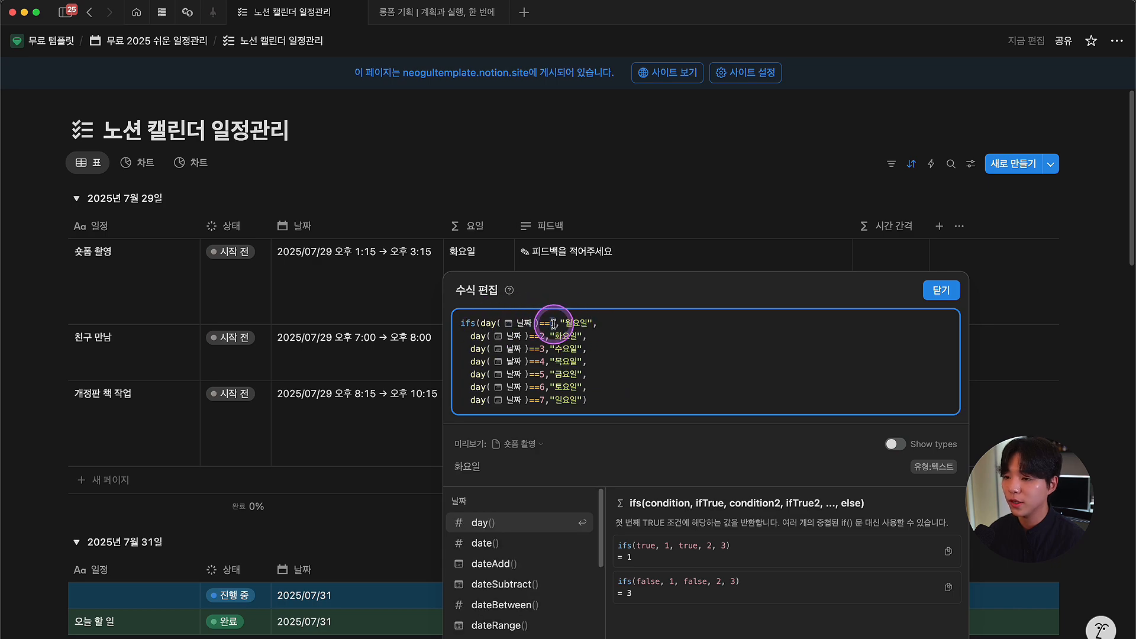
click(586, 323)
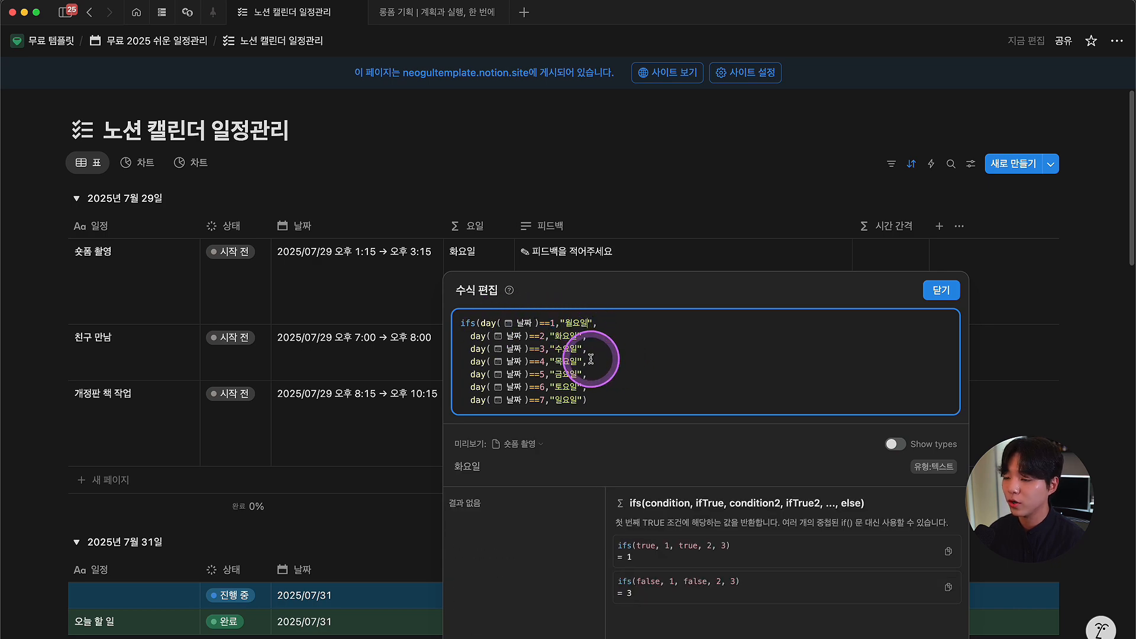
click(538, 336)
click(563, 336)
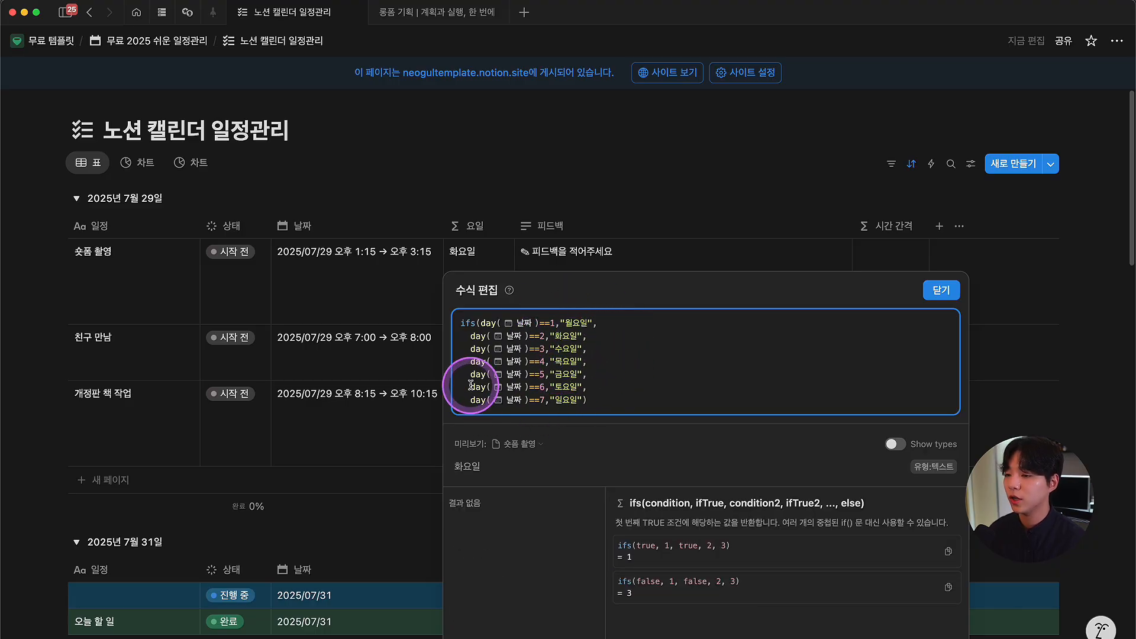
click(540, 400)
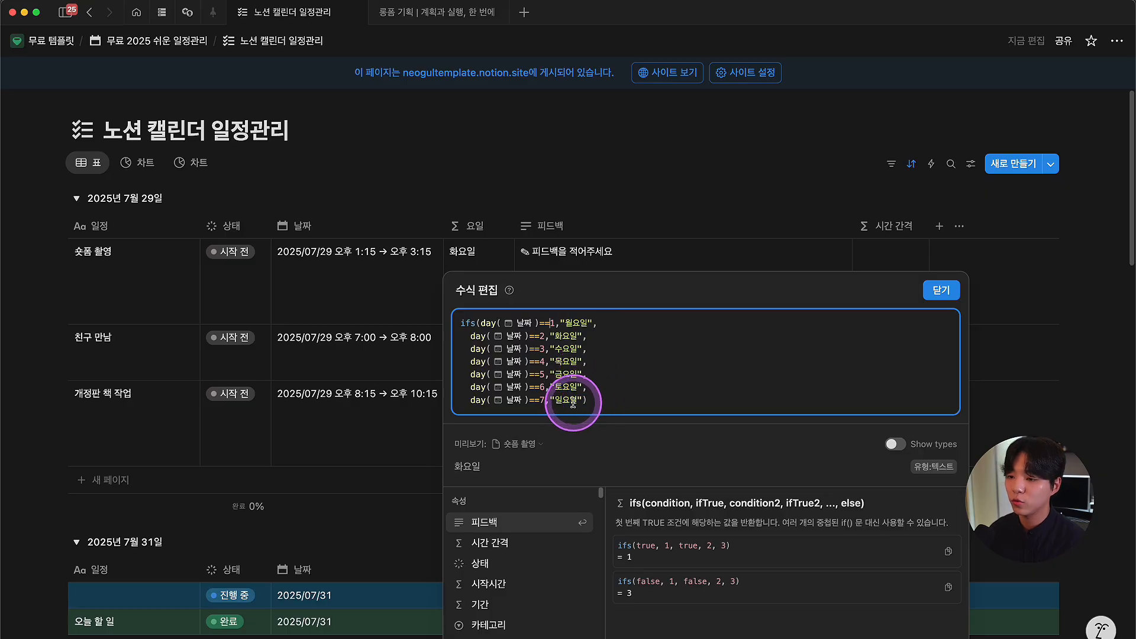
click(513, 209)
Step: Add a blank row to the table's 7월 29일 group, then delete it again
scroll(470, 308, down, 5)
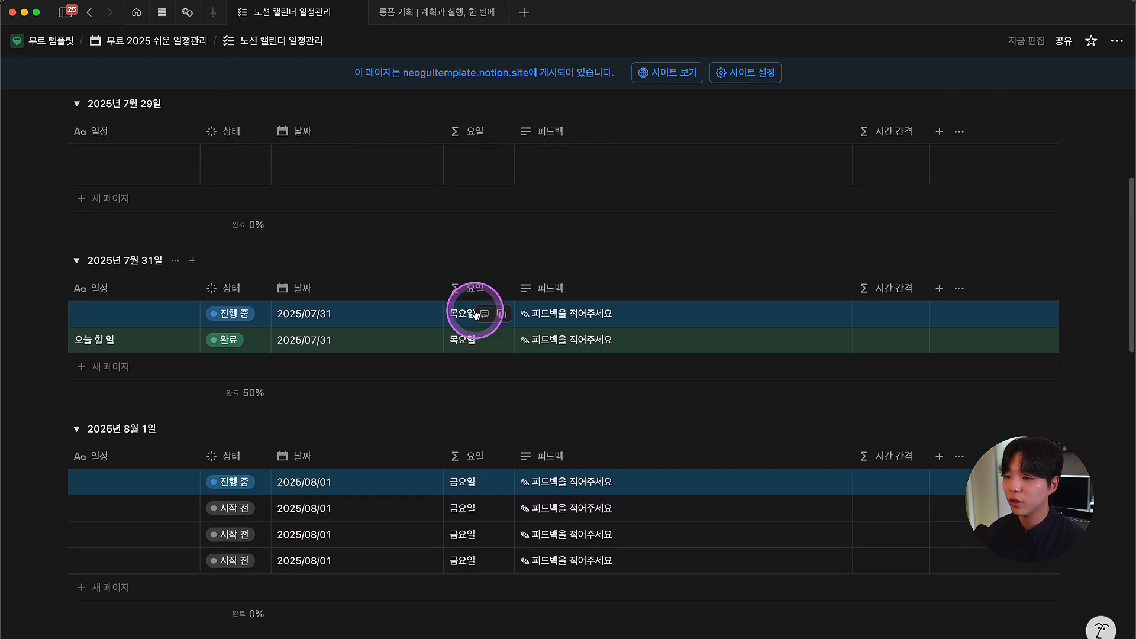
scroll(476, 314, down, 10)
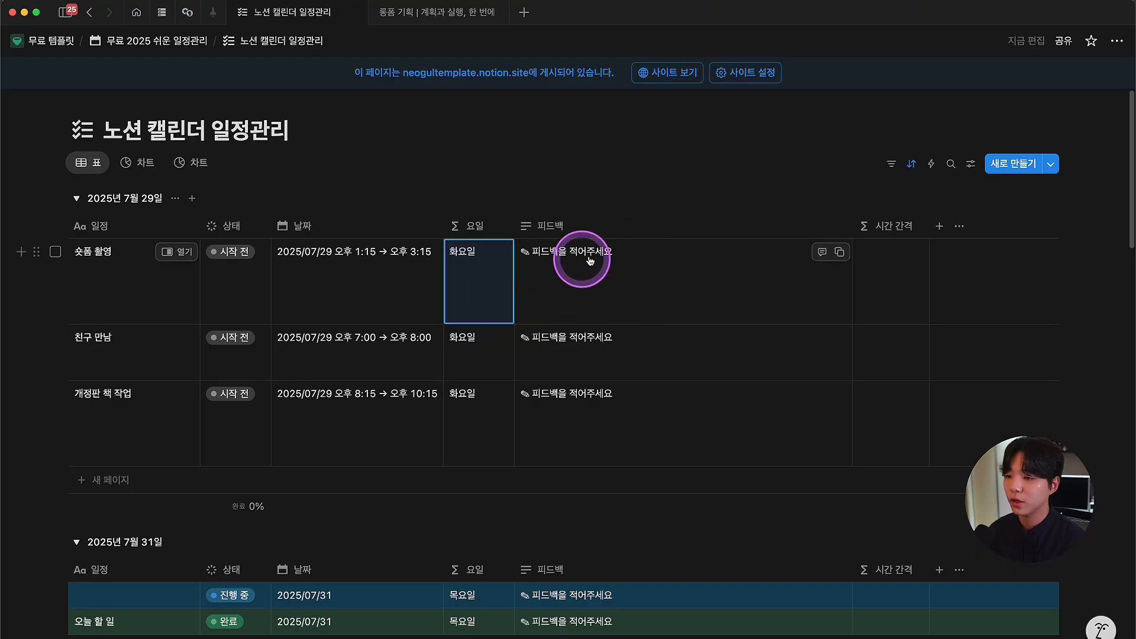
click(654, 296)
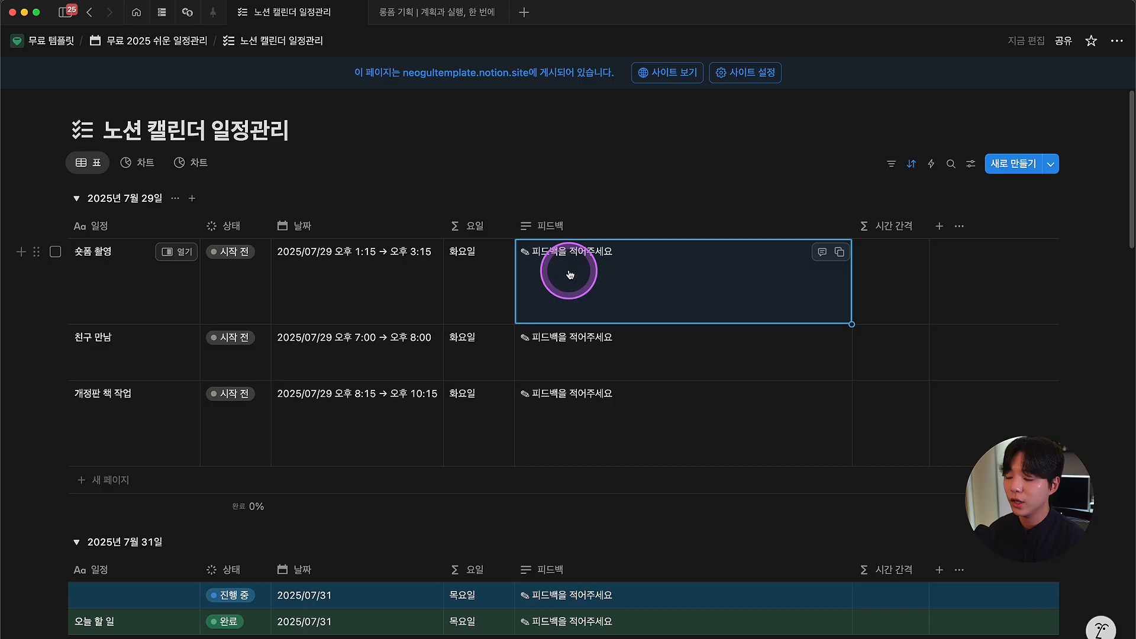
click(110, 482)
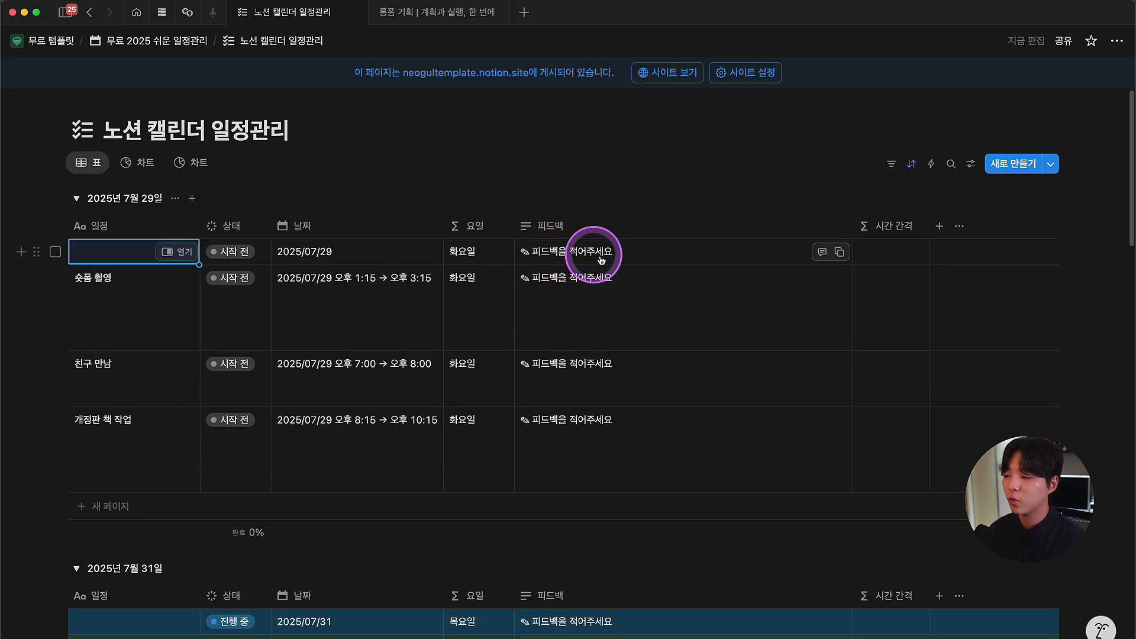
click(55, 252)
key(Delete)
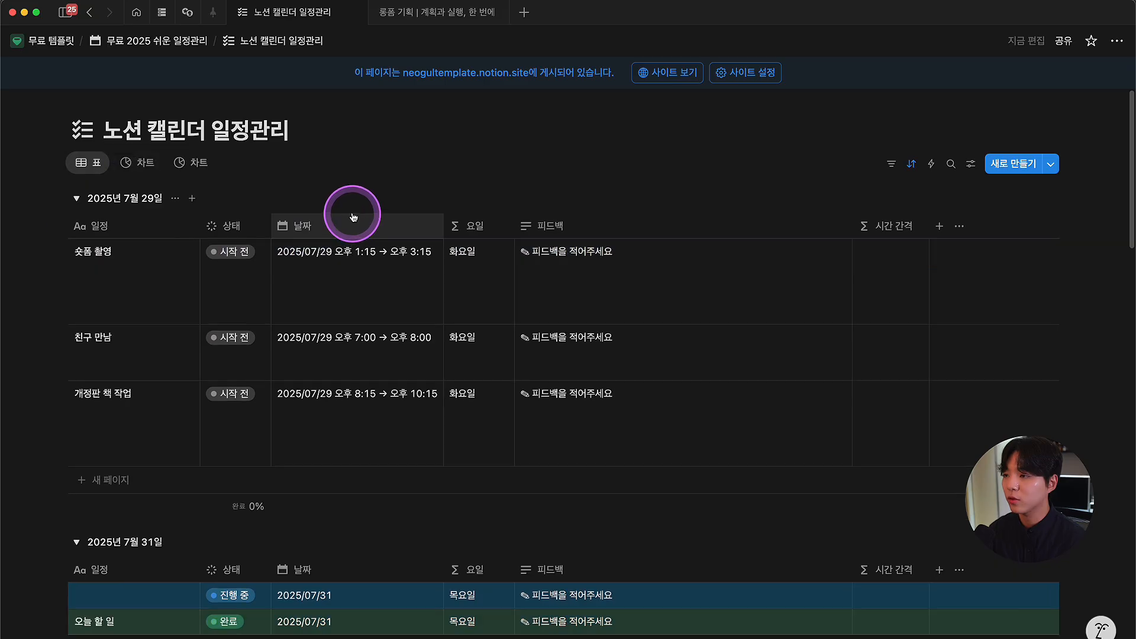
Step: Back on the board, create a Monday 11 11:00–12:15 event in the 노션 캘린더 일정관리 표 calendar
click(157, 40)
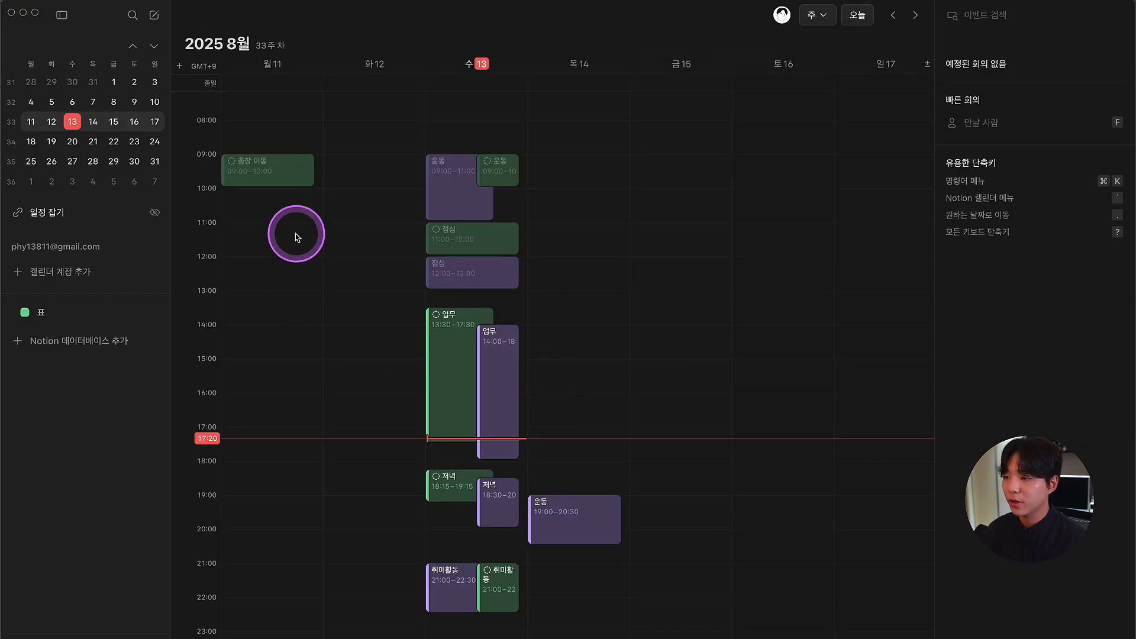
drag(281, 228, 274, 260)
click(1052, 334)
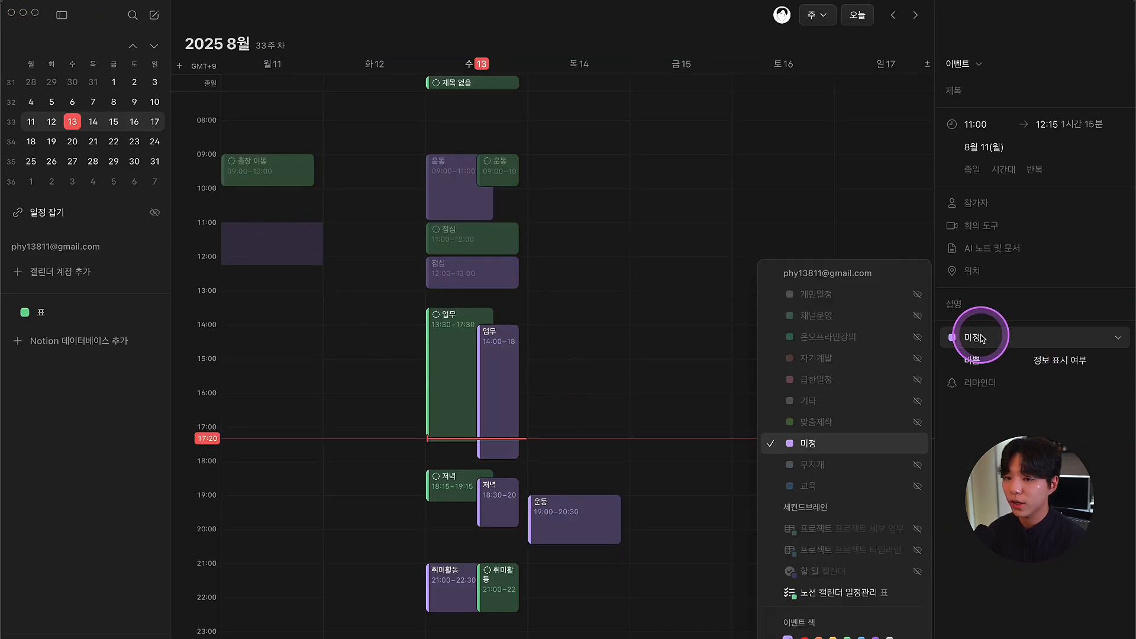
click(853, 592)
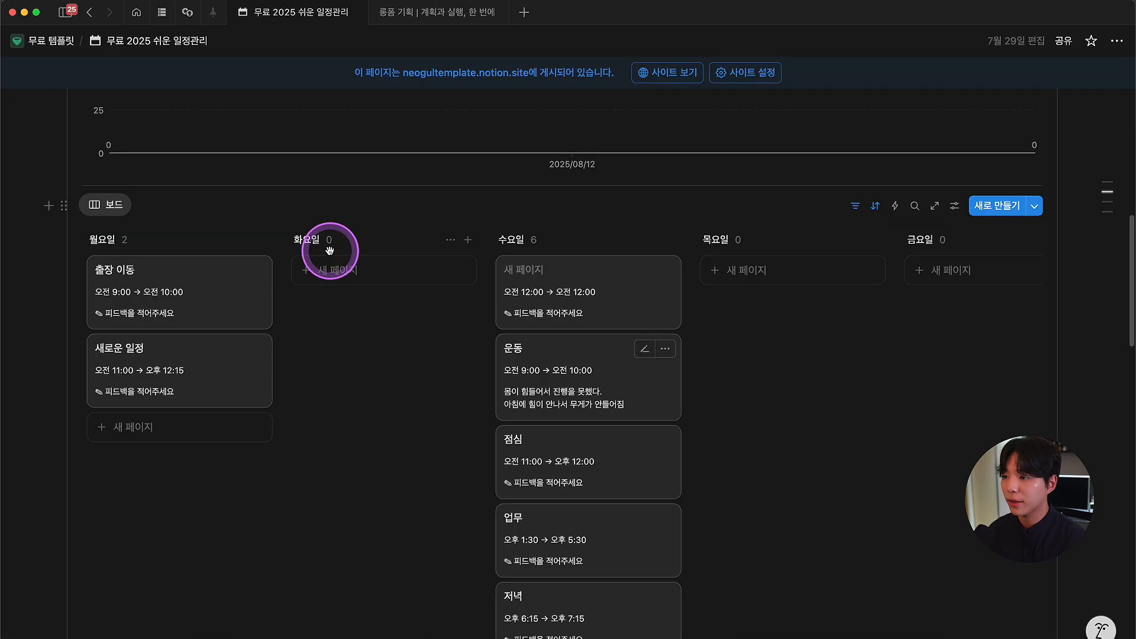
click(154, 392)
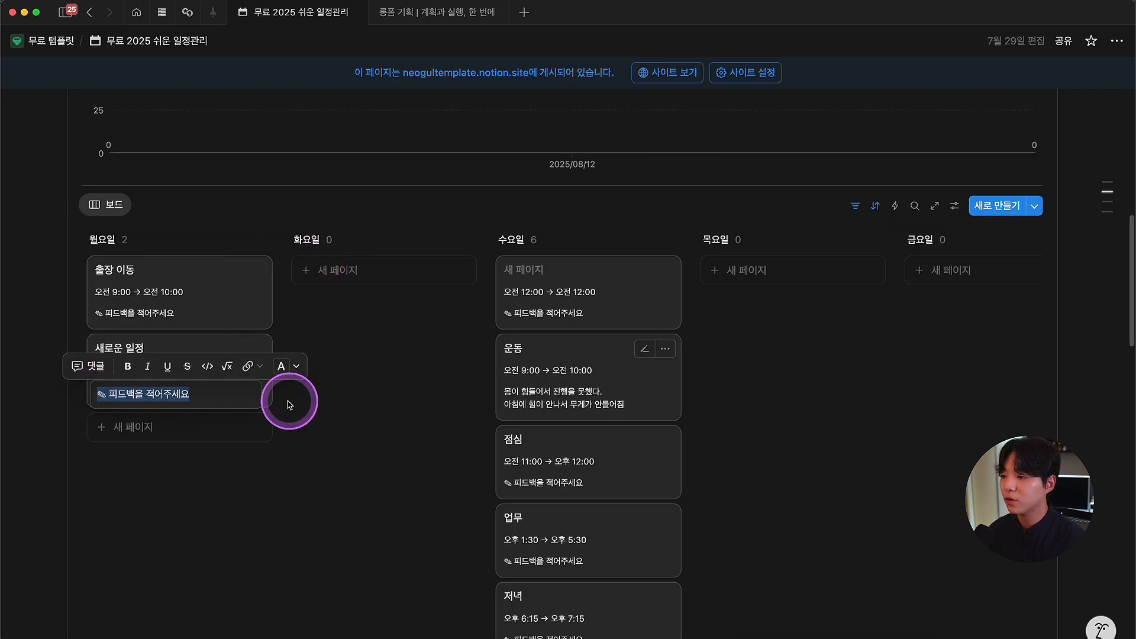
Step: Restore the accidentally deleted feedback, then overwrite the 새로운 일정 placeholder with ㅇㅇㅇㅇㅇ
key(BackSpace)
key(Escape)
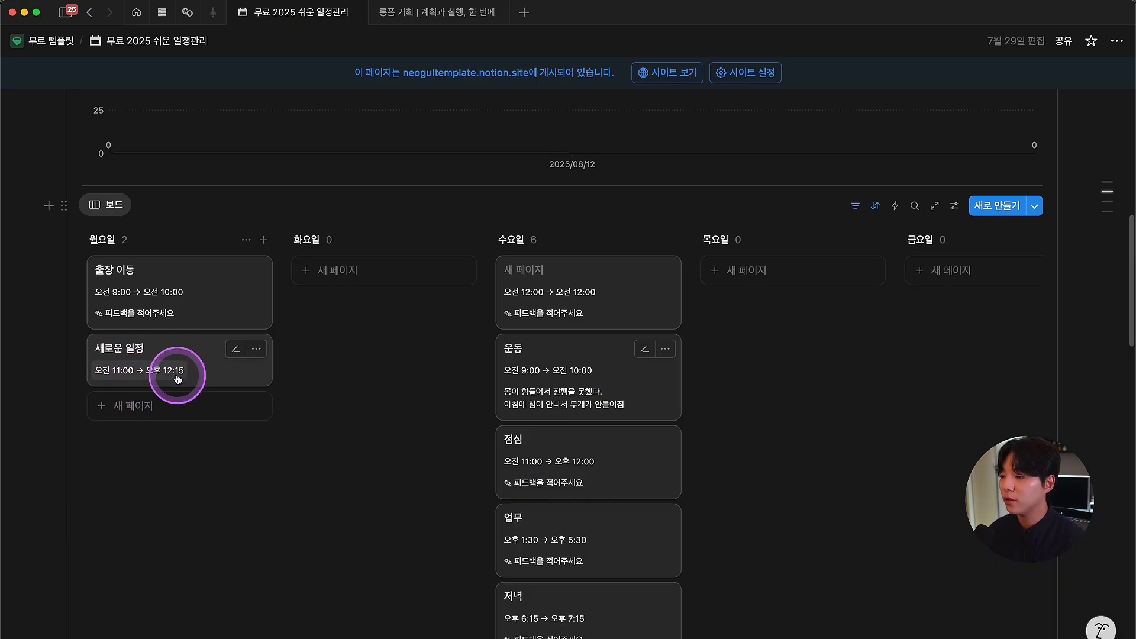
key(super+z)
click(161, 391)
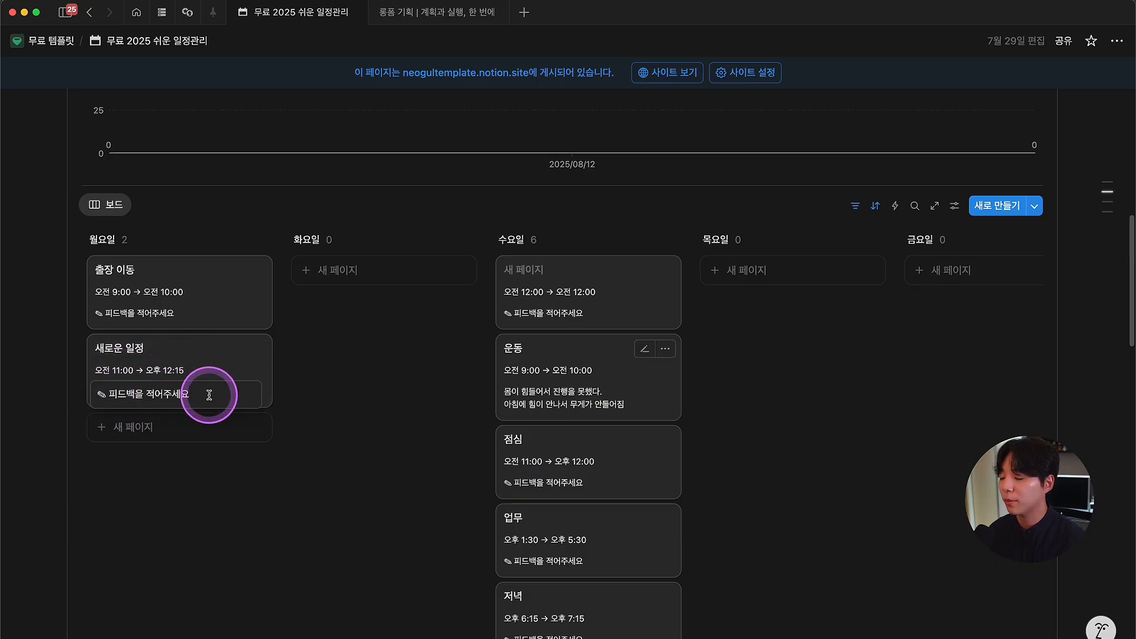
drag(209, 394, 89, 398)
text(ㅇㅇㅇㅇㅇ)
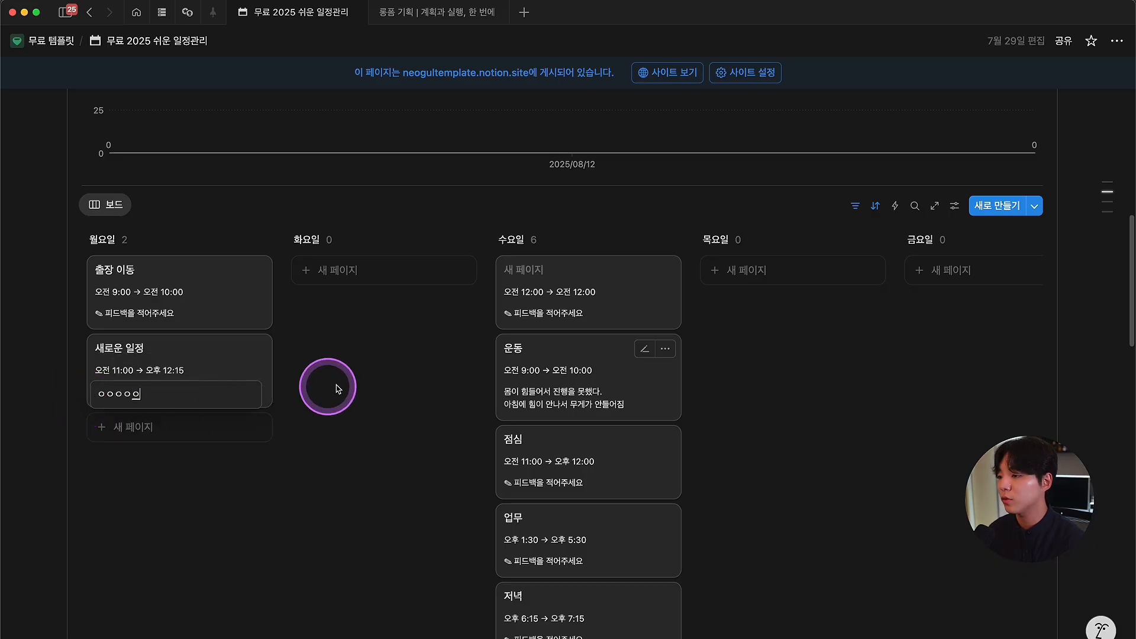
click(338, 390)
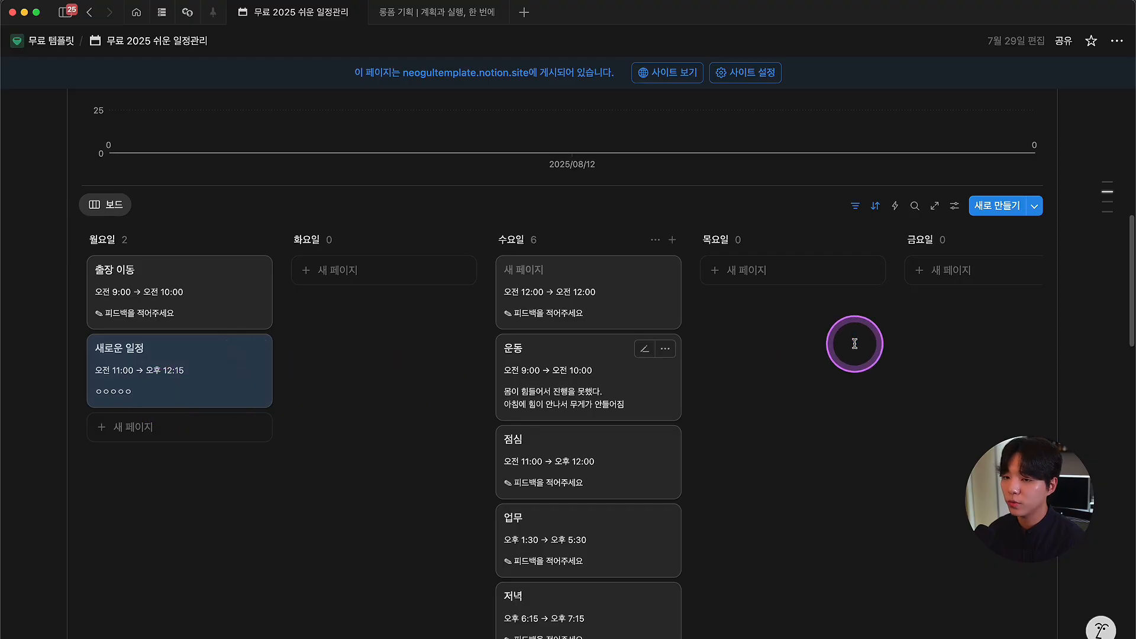
Step: Open the 새 페이지 template for editing and inspect its 피드백 placeholder text
click(1034, 216)
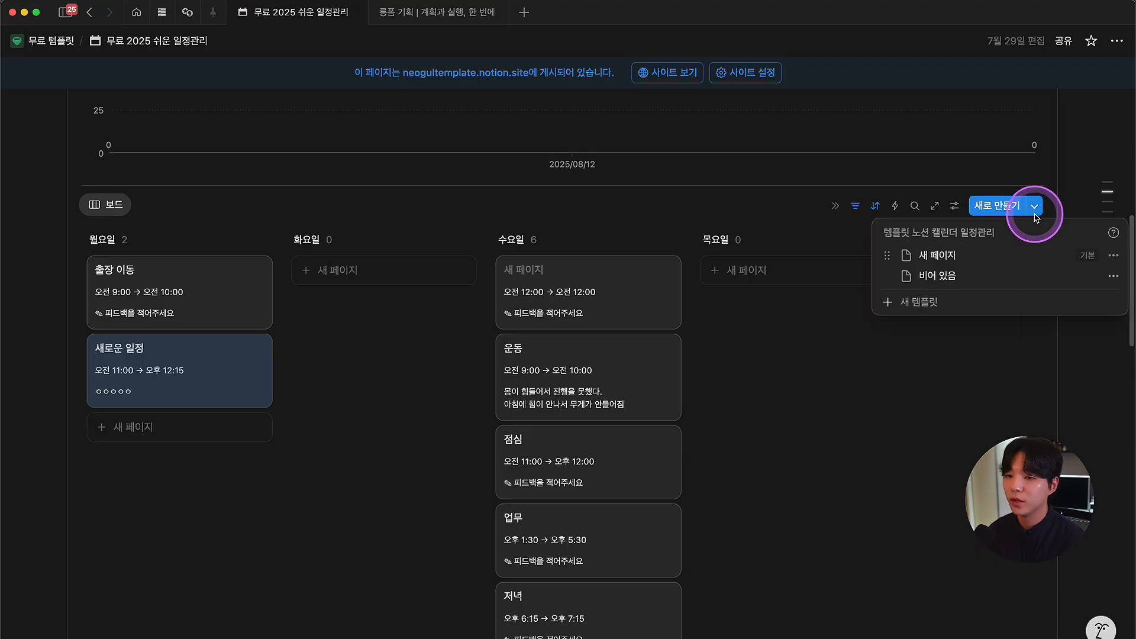
click(1114, 256)
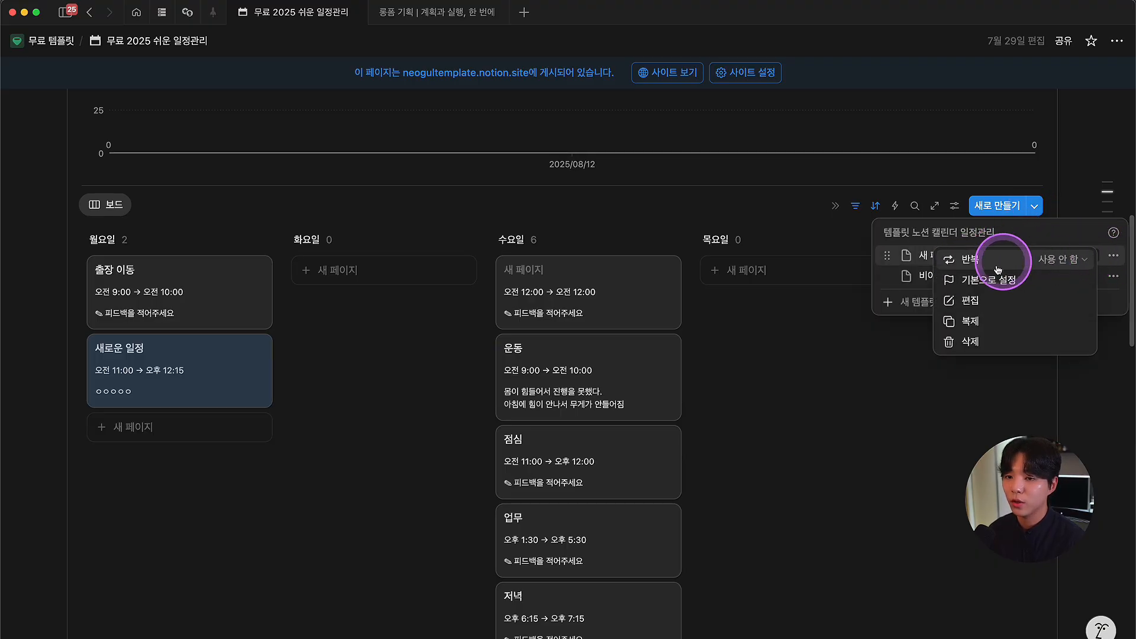
click(971, 297)
click(386, 343)
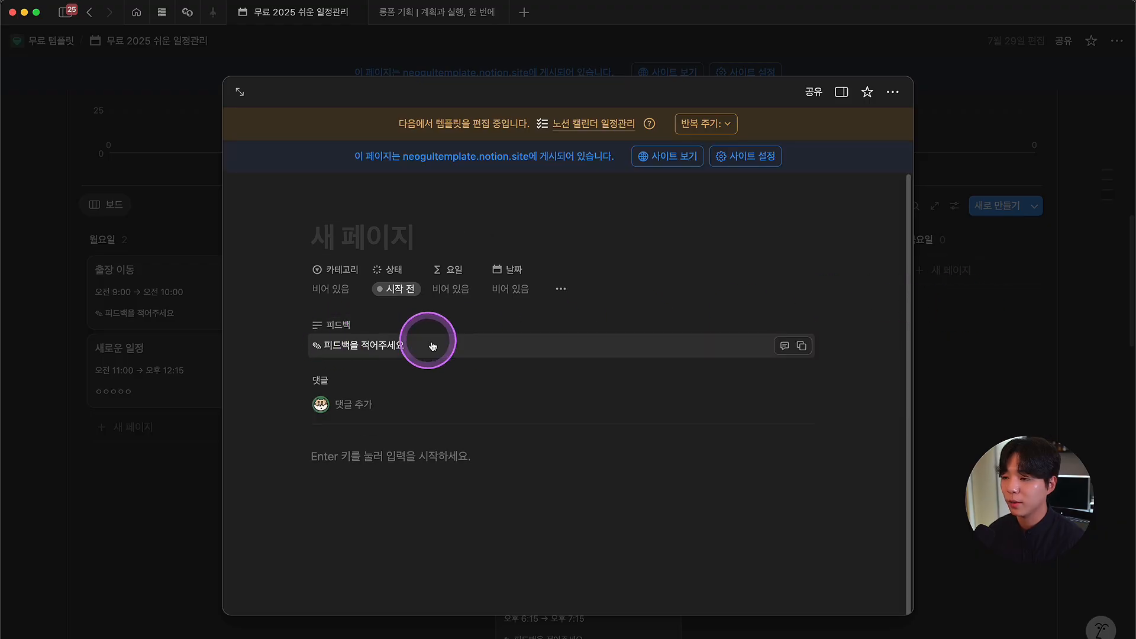
drag(303, 346, 304, 347)
click(432, 348)
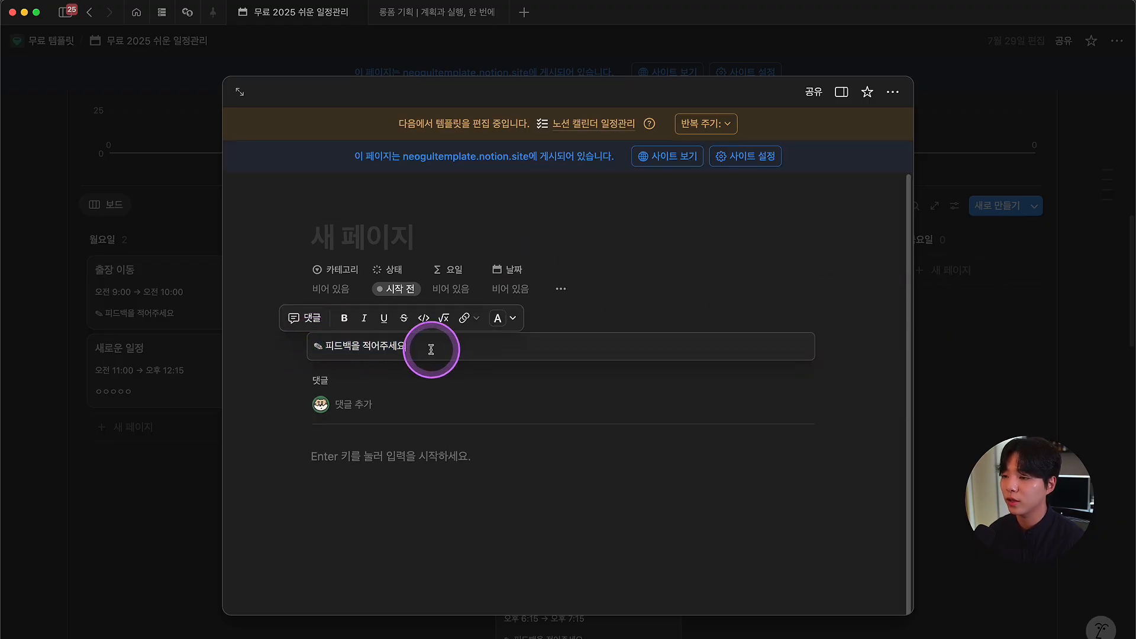
click(402, 389)
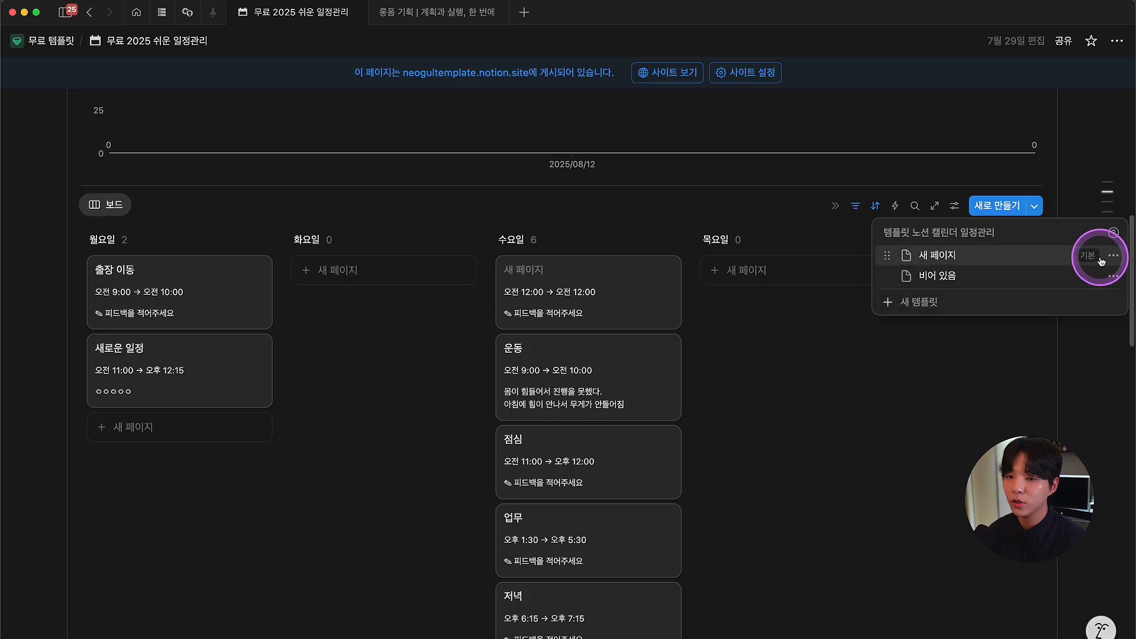
Step: Set the template's page icon to the monochrome check box, then draft a Monday 13:00–15:00 event
click(1104, 258)
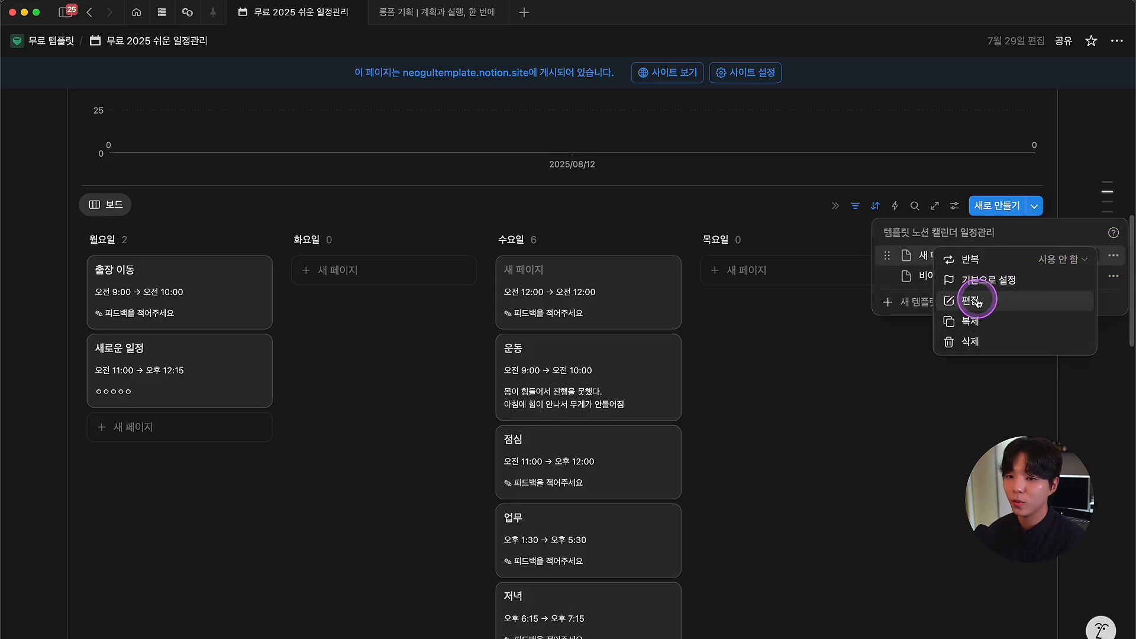
click(987, 296)
click(331, 210)
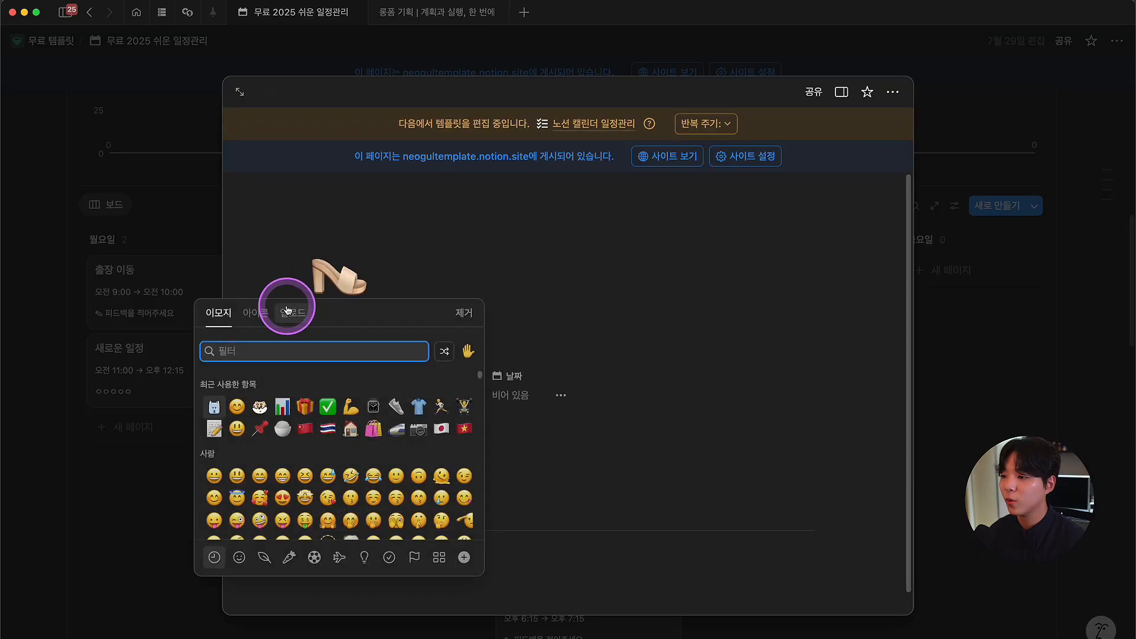
click(258, 312)
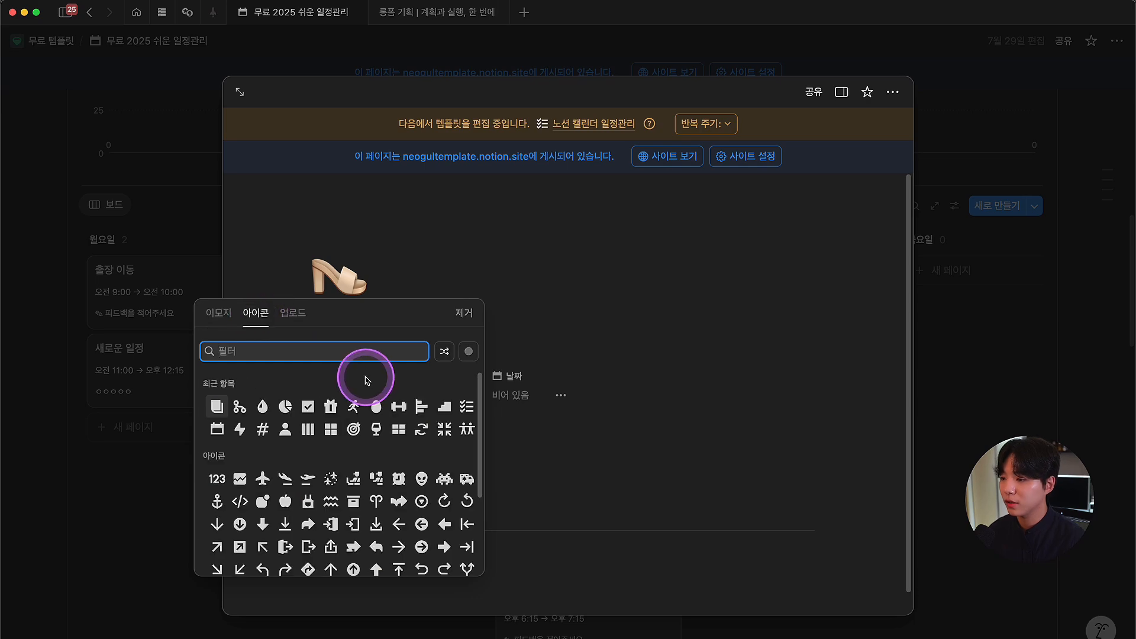
mouse_move(308, 407)
click(308, 432)
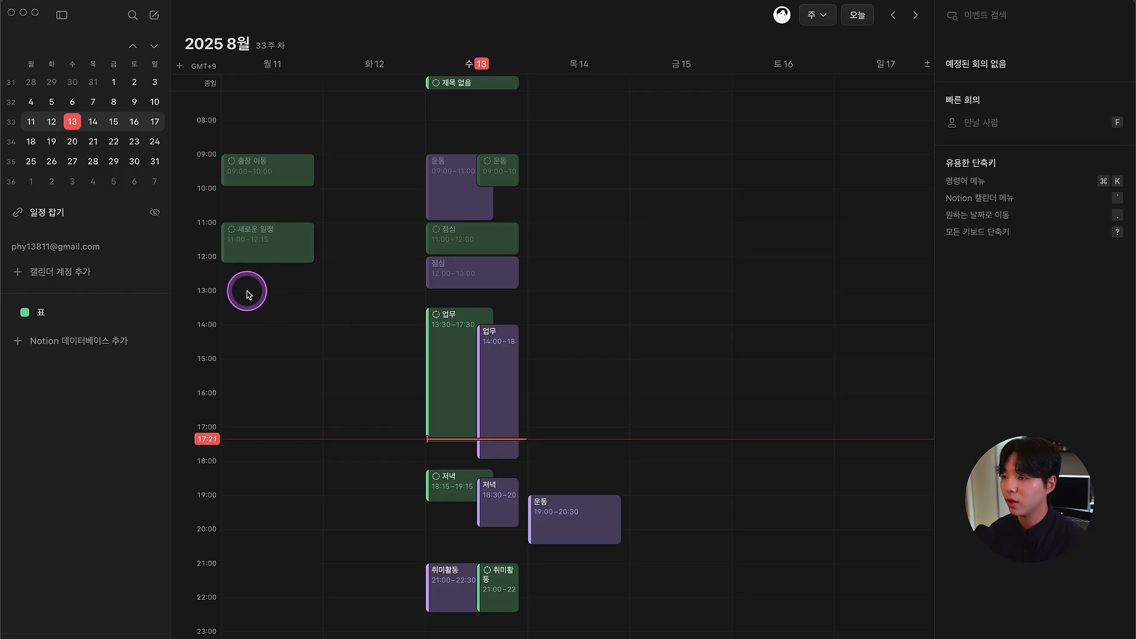
drag(247, 293, 245, 361)
Step: Title the Monday 13:00–15:00 event 새로운 일정 and move it from 미정 to 노션 캘린더 일정관리
text(샐)
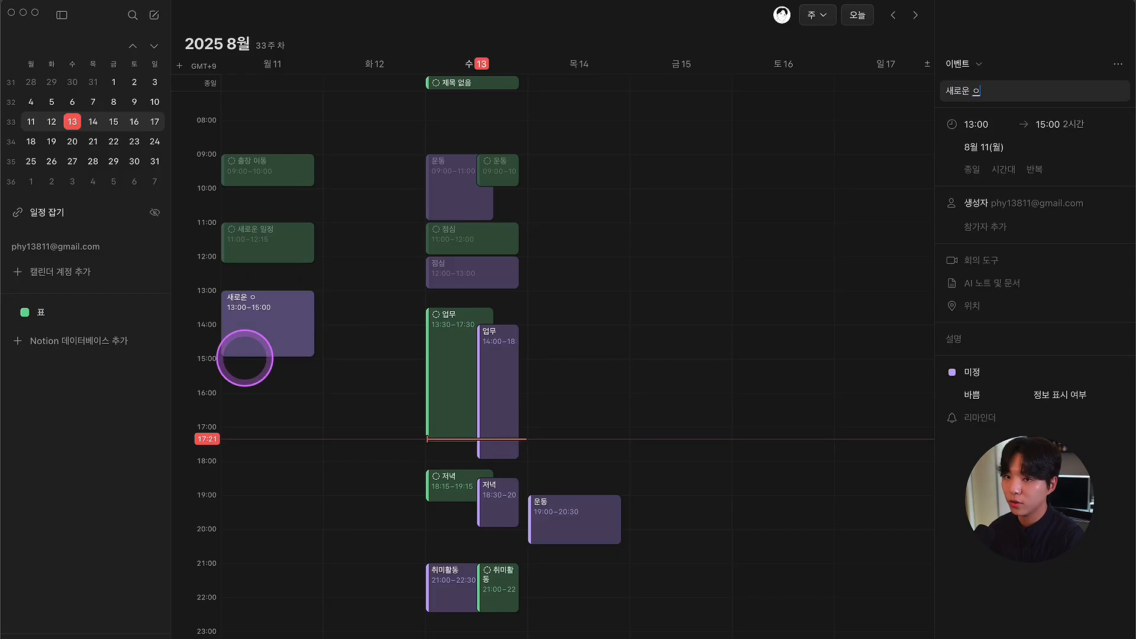
click(292, 349)
click(970, 371)
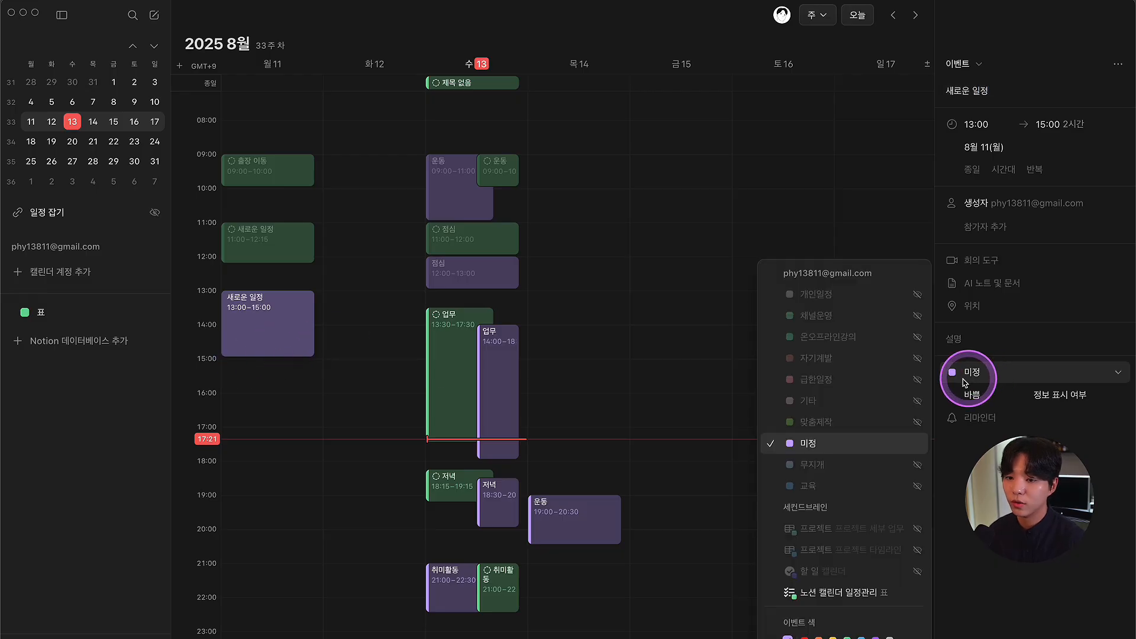
click(834, 590)
click(678, 289)
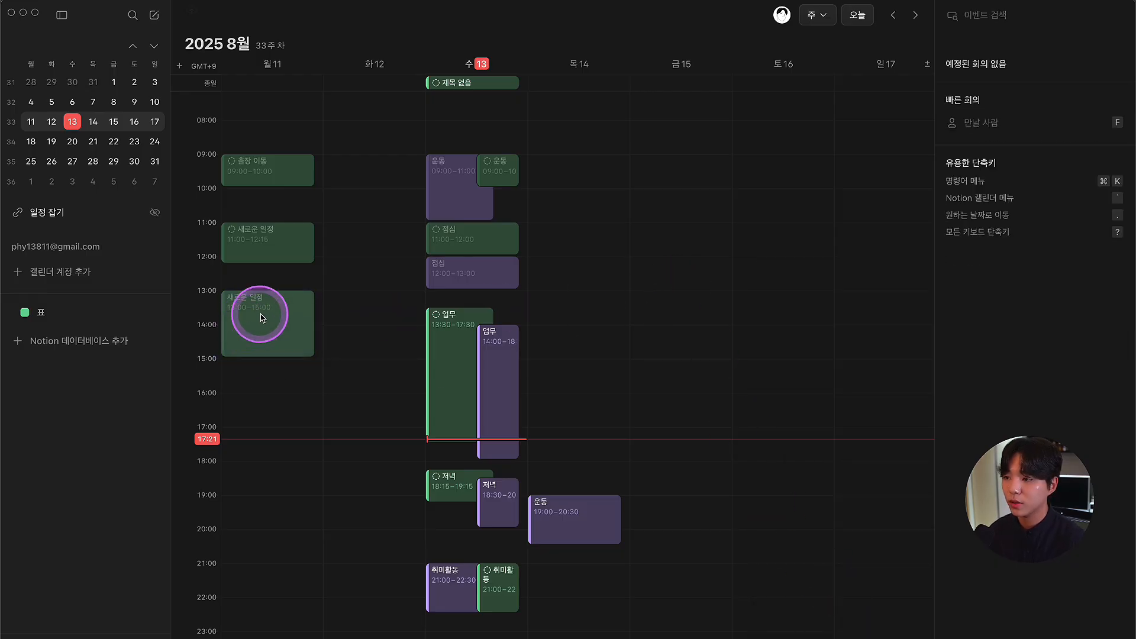
key(super+Tab)
scroll(302, 343, down, 2)
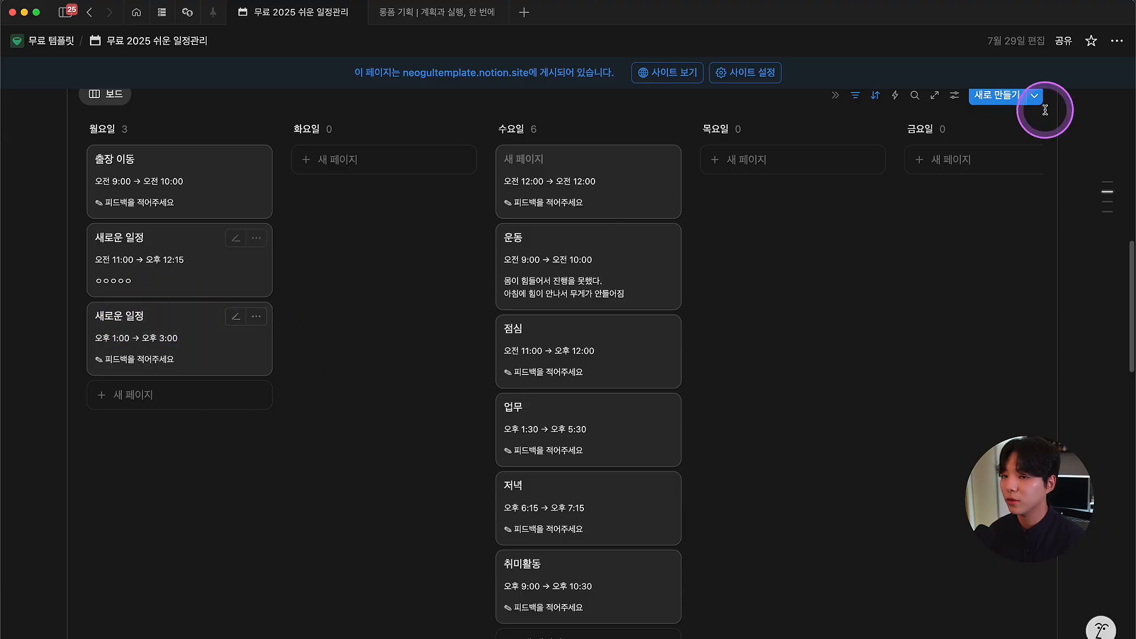
Step: Turn on 페이지 아이콘 표시 in the board's 레이아웃 view settings
scroll(934, 171, up, 1)
click(954, 145)
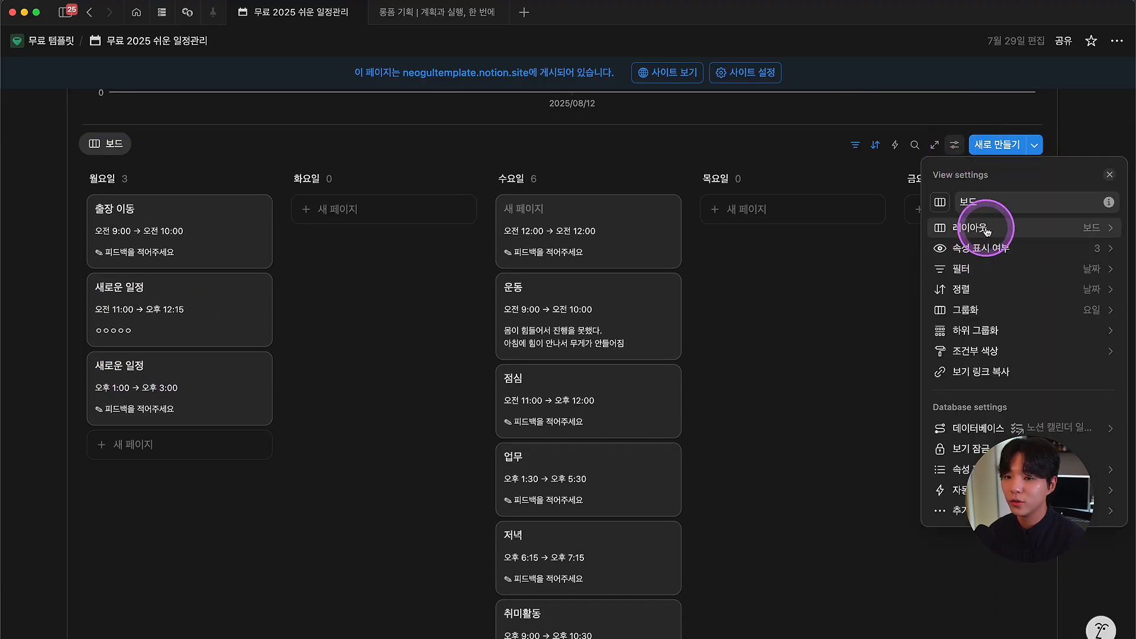
click(983, 228)
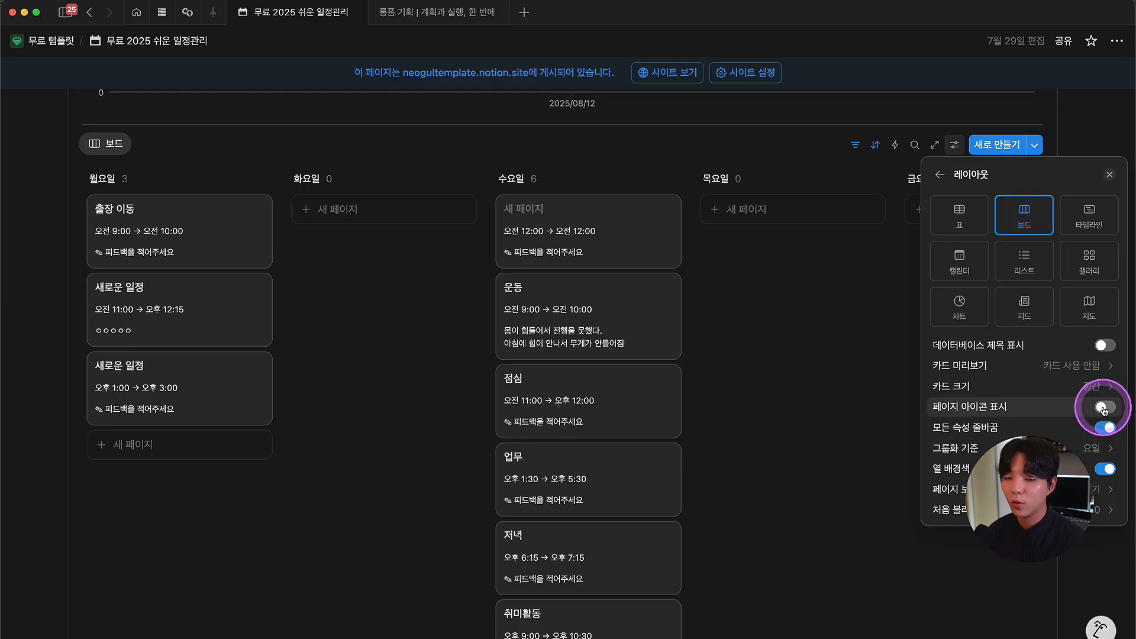
click(1103, 407)
click(299, 355)
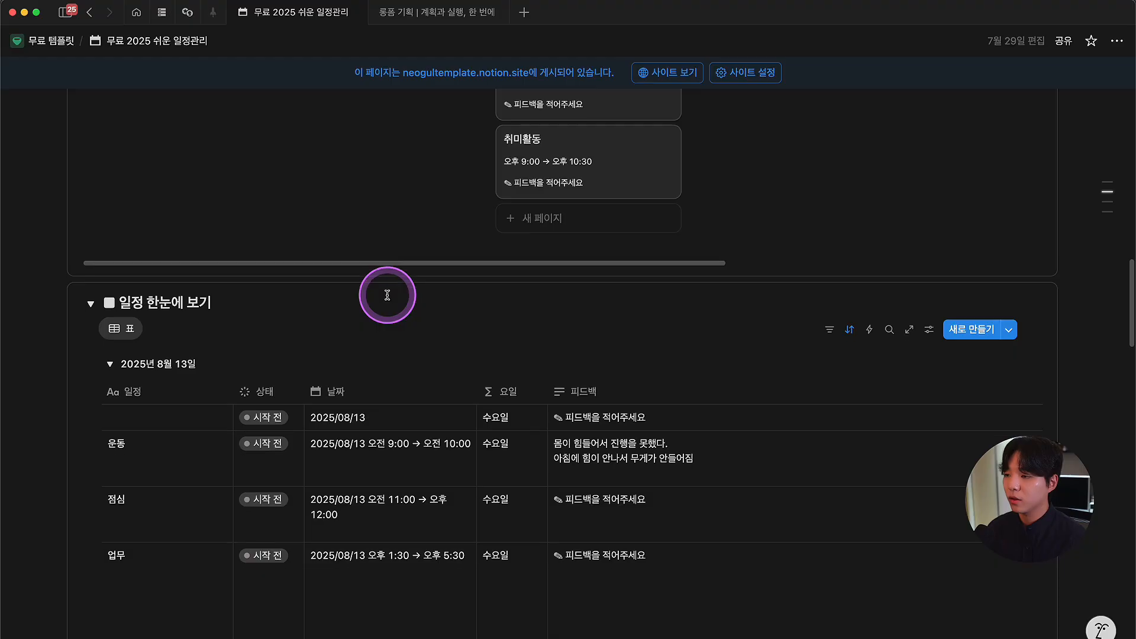
Step: Set the first 8월 13일 row and 점심 to 진행 중
scroll(386, 292, down, 3)
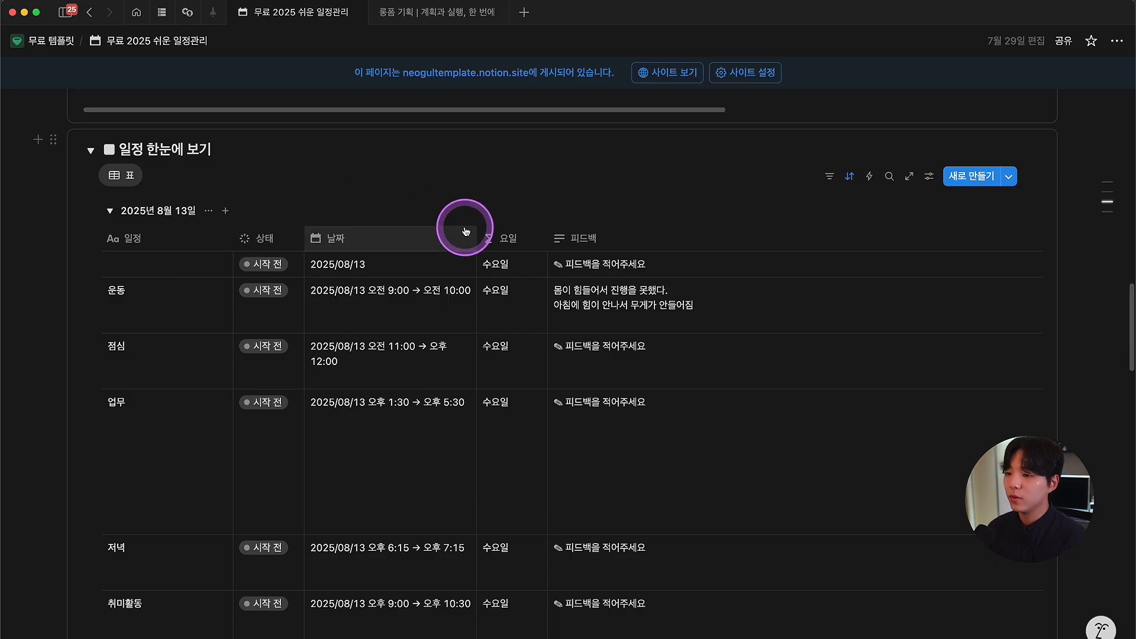
scroll(450, 243, down, 2)
scroll(441, 253, up, 2)
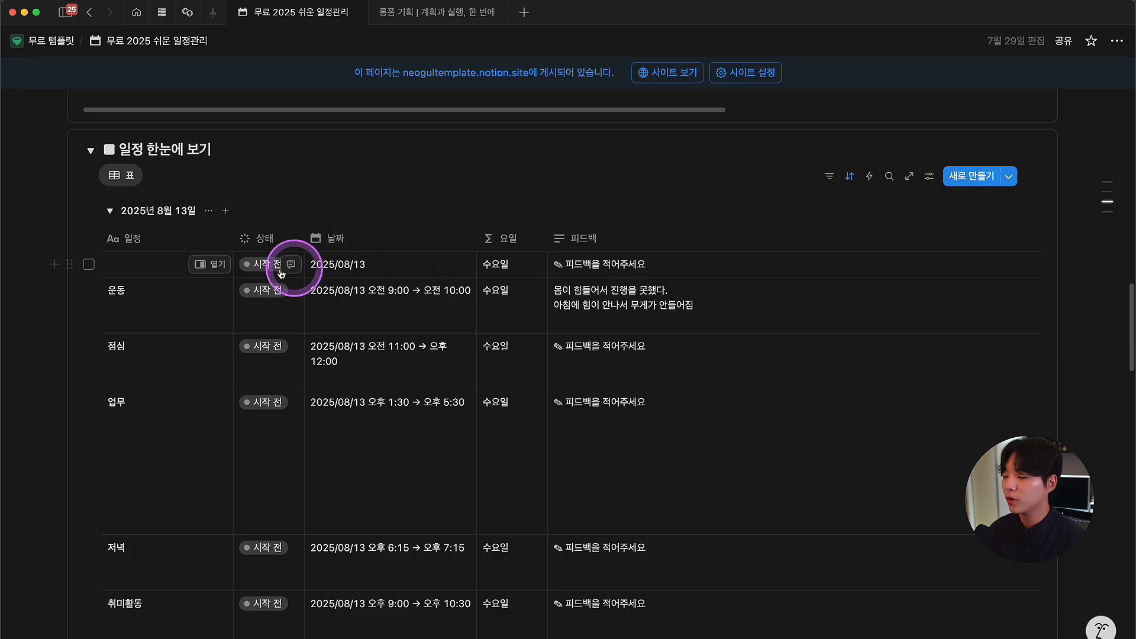
click(263, 264)
click(274, 365)
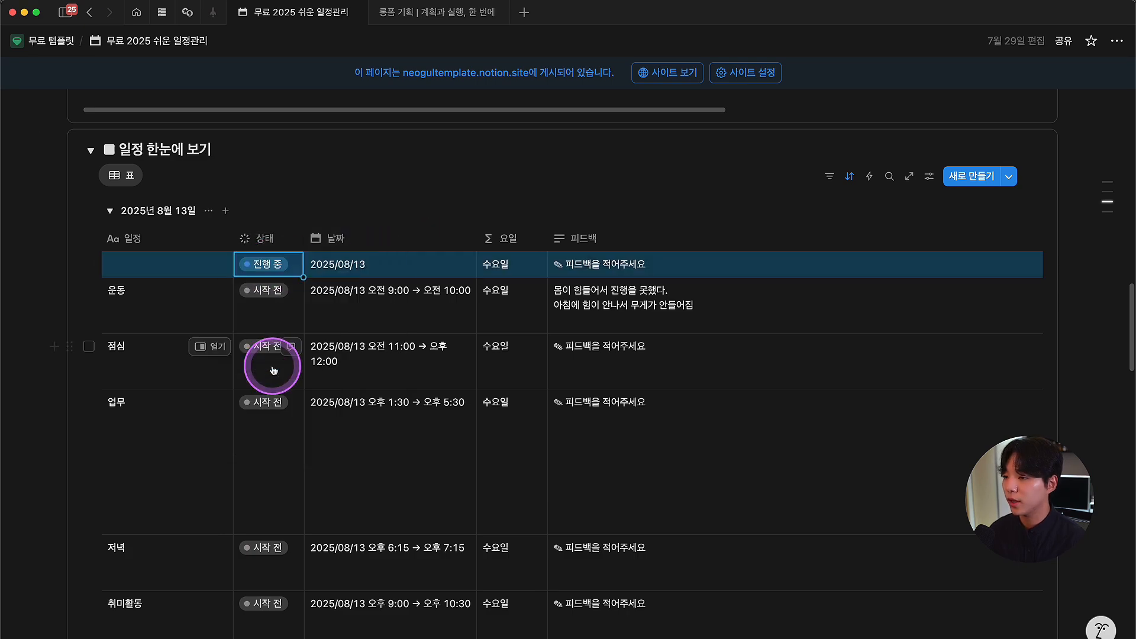
click(271, 346)
click(277, 445)
Step: Mark 업무 as 완료 and scroll to check the recoloured rows
scroll(277, 446, down, 2)
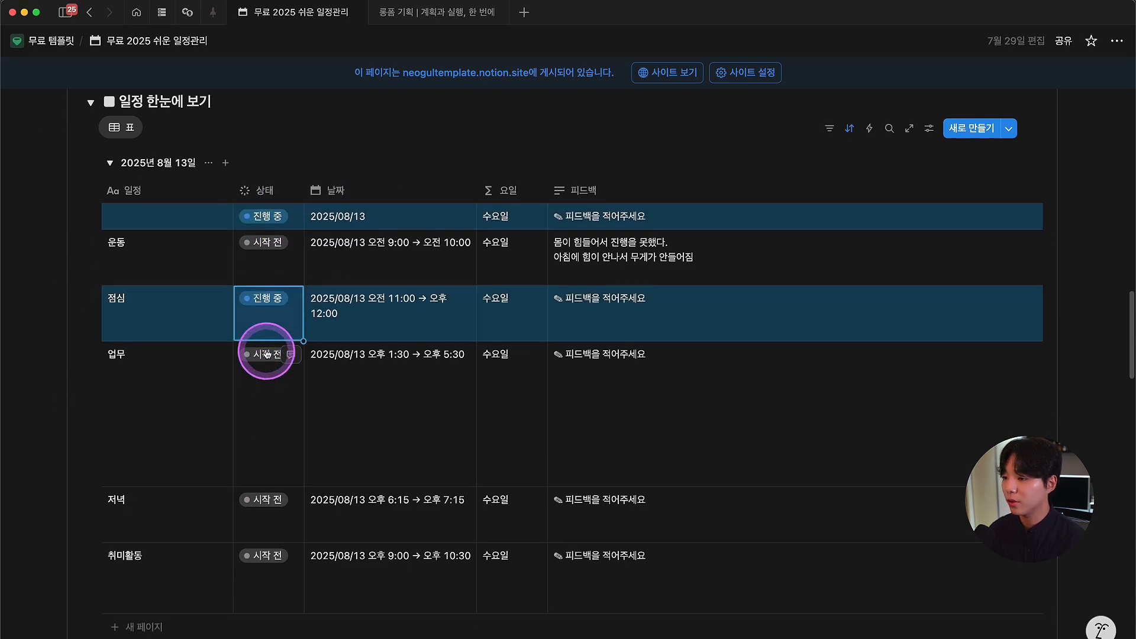
click(269, 353)
click(269, 500)
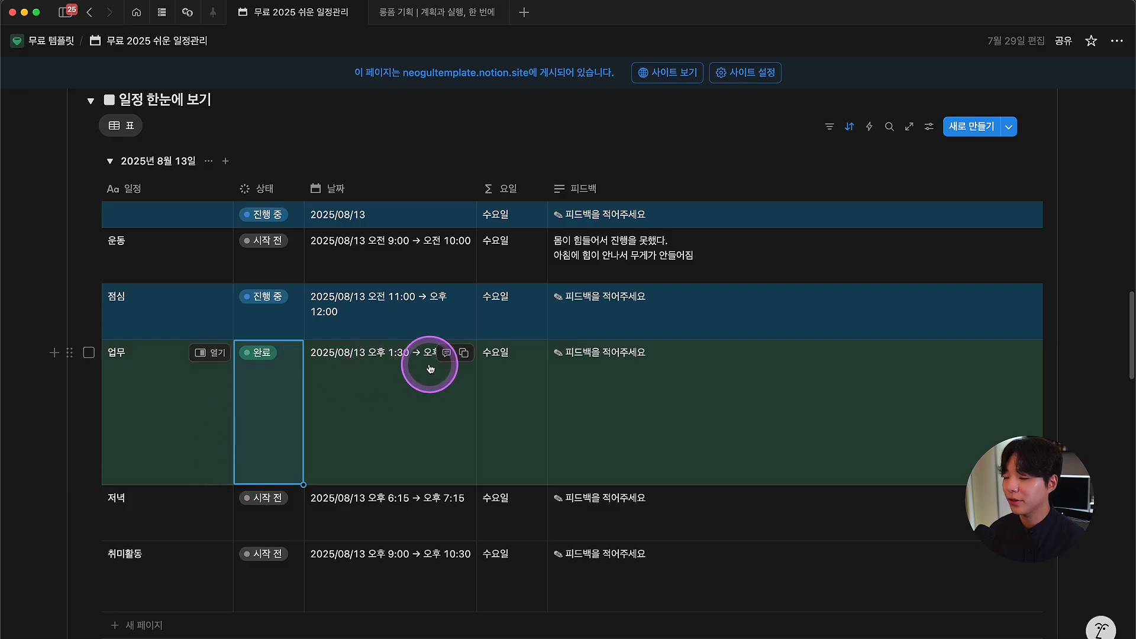
scroll(595, 373, down, 10)
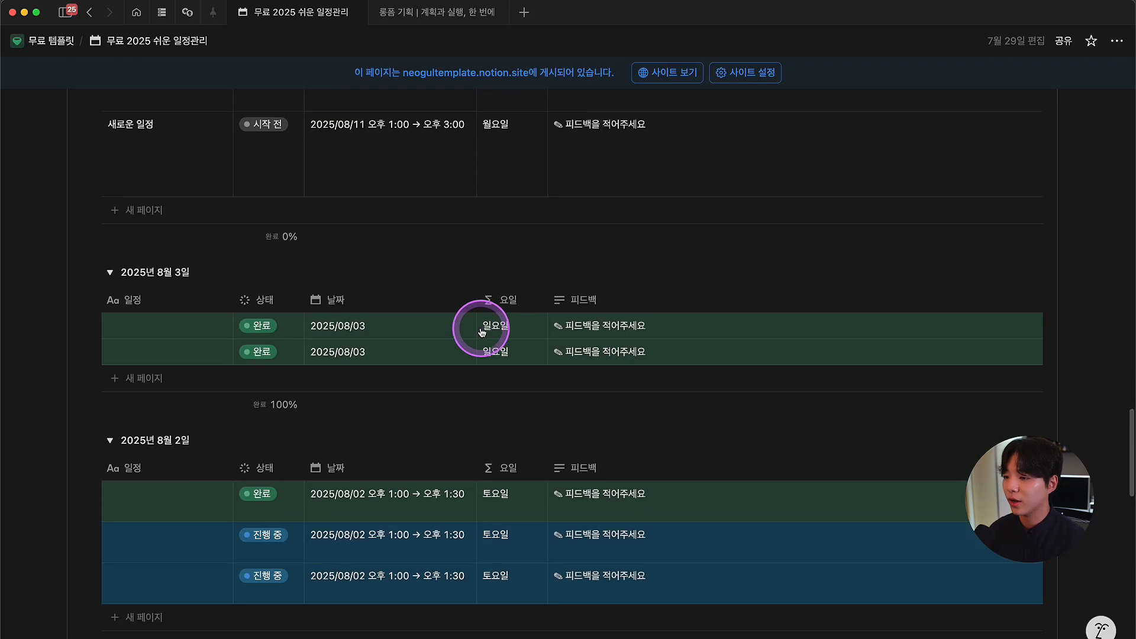
scroll(482, 332, down, 15)
scroll(473, 404, up, 15)
scroll(474, 404, up, 12)
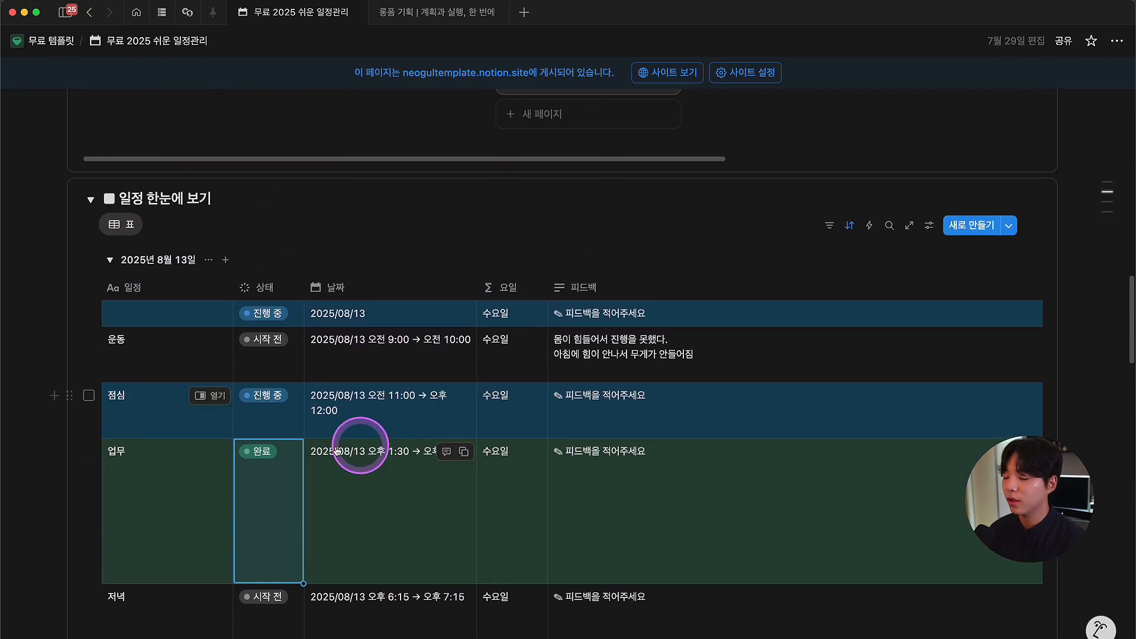
Step: Review the table's 조건부 색상 rules, then set 운동's 상태 to 진행 중
click(926, 227)
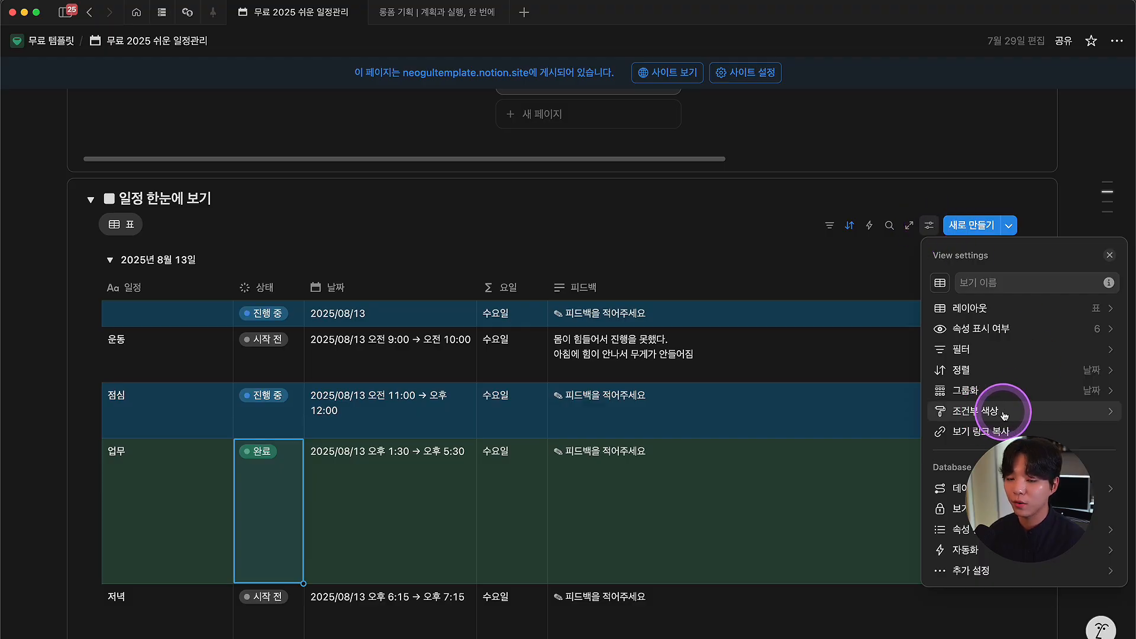
click(1005, 413)
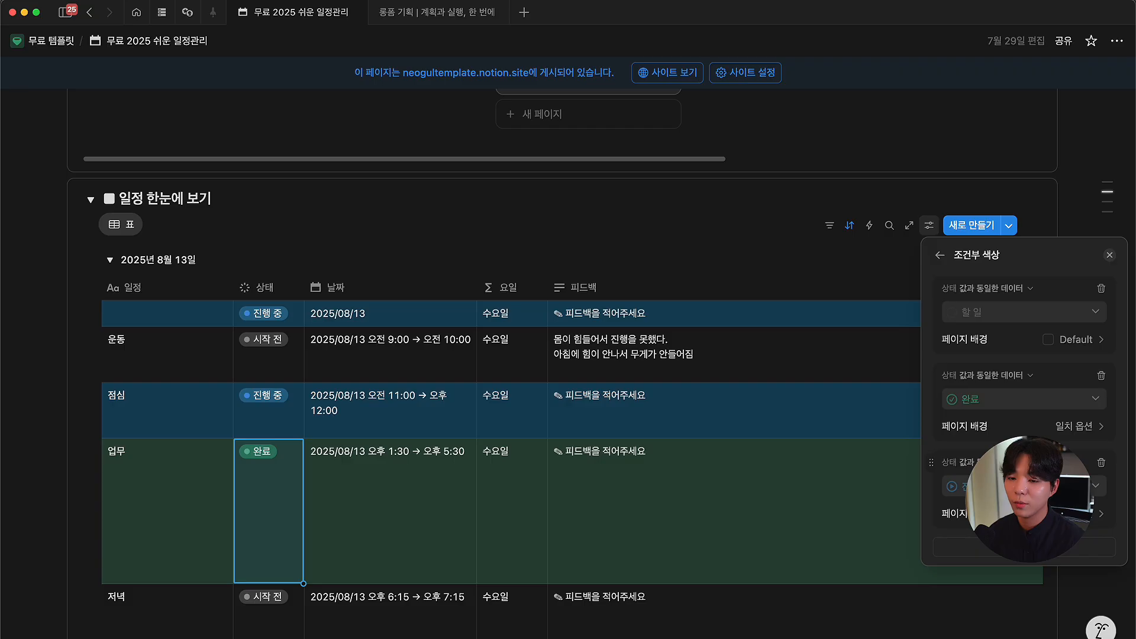
click(1074, 514)
click(965, 479)
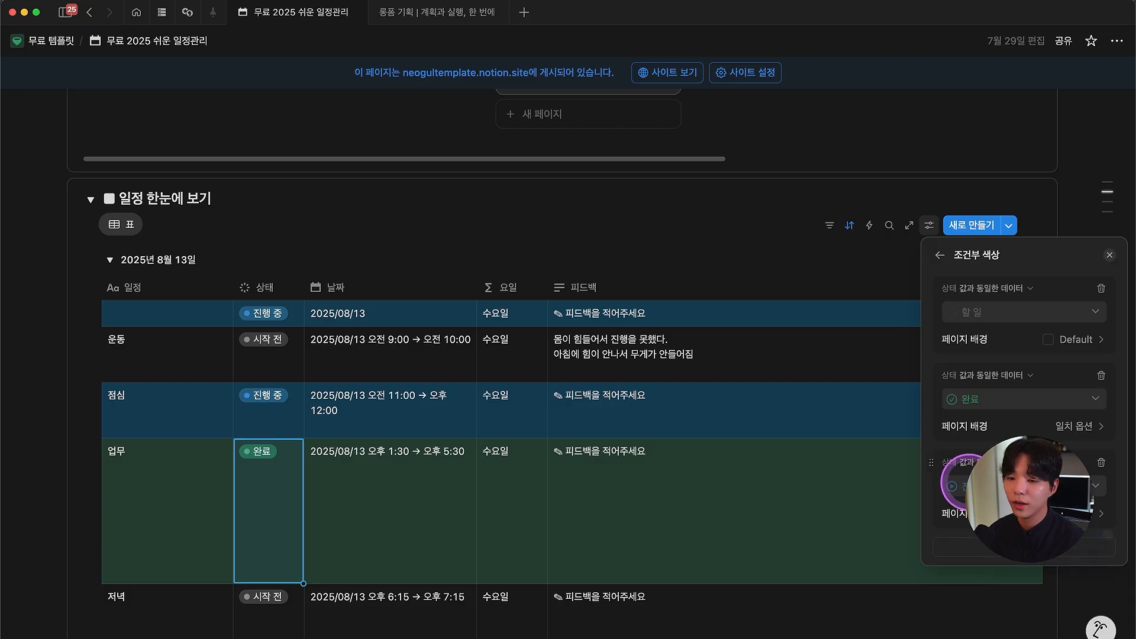
click(264, 339)
click(379, 436)
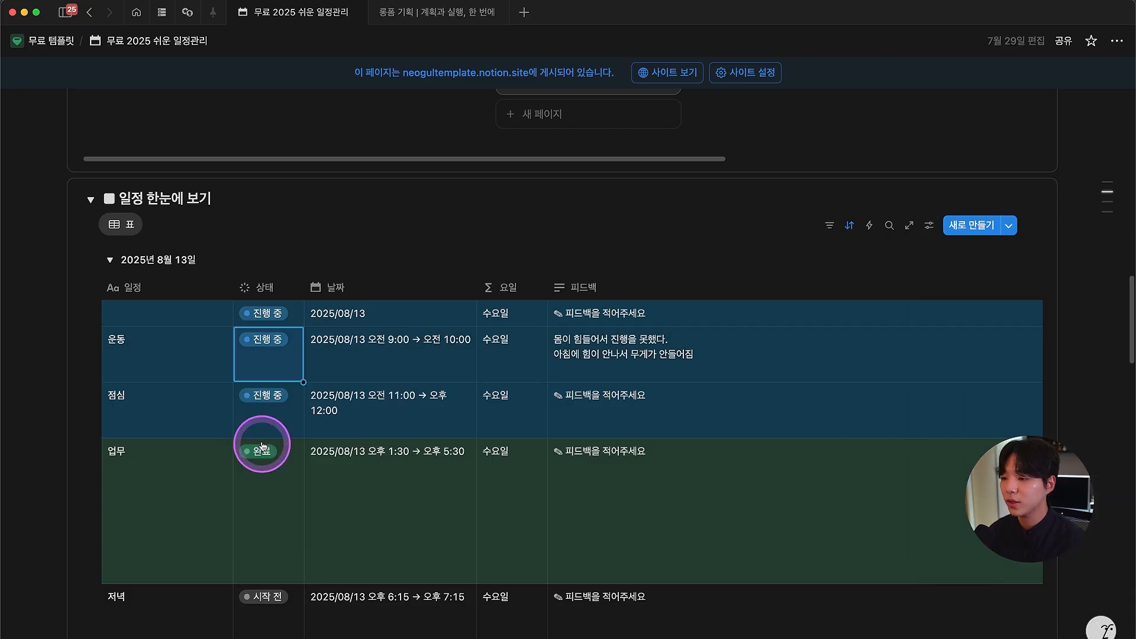
Step: Inspect the 상태 property's options in the 일정 한눈에 보기 table
scroll(330, 317, down, 5)
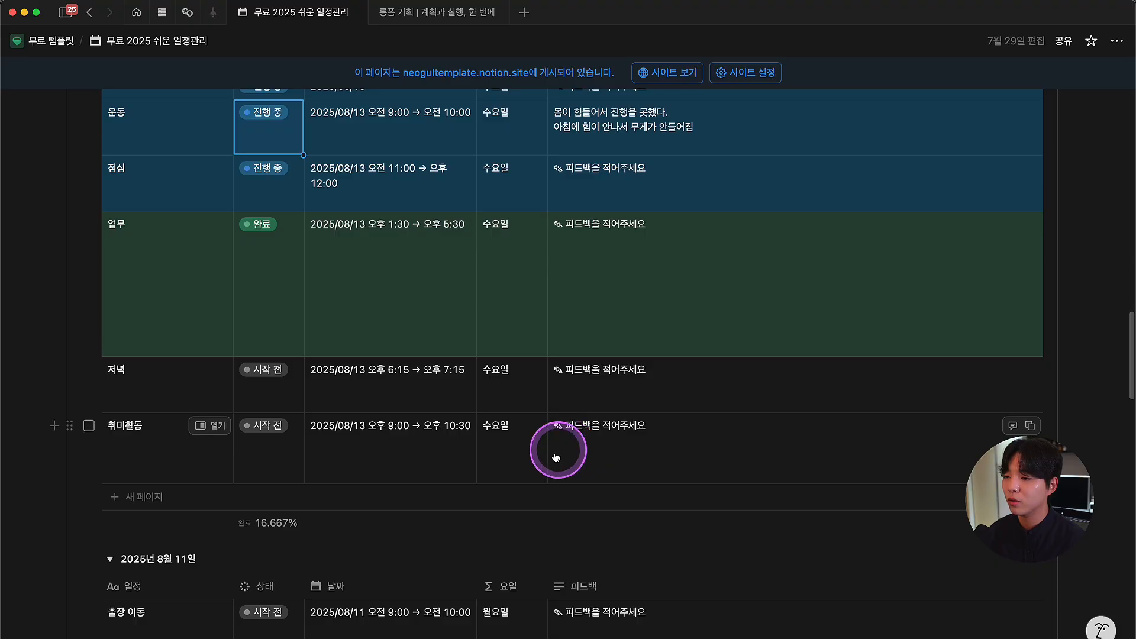
scroll(325, 355, up, 5)
scroll(327, 361, down, 3)
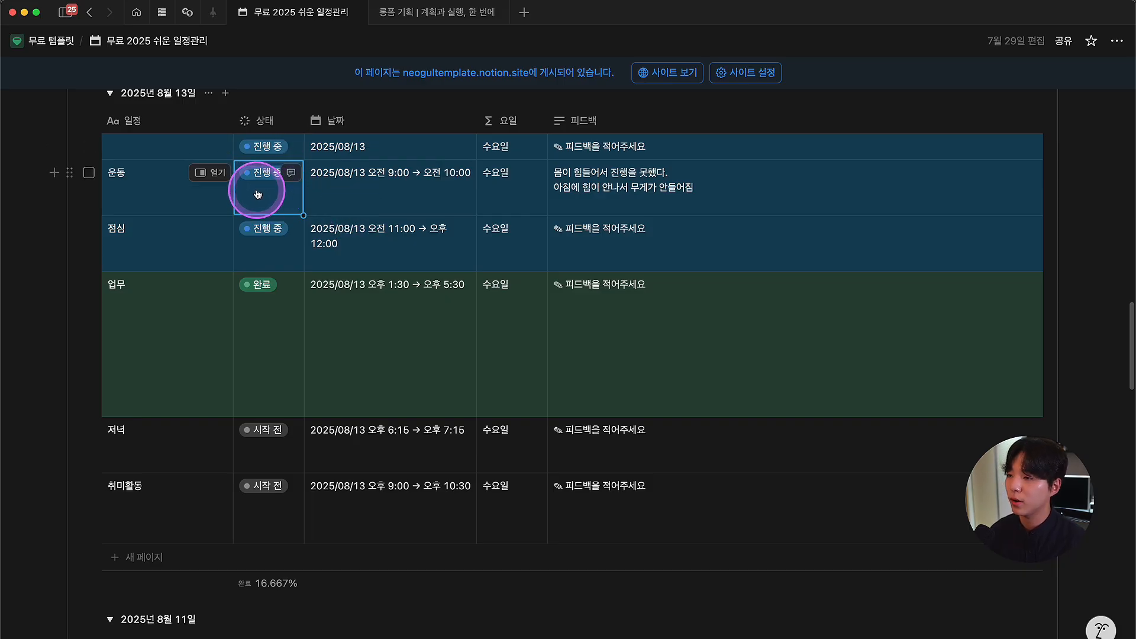
click(268, 127)
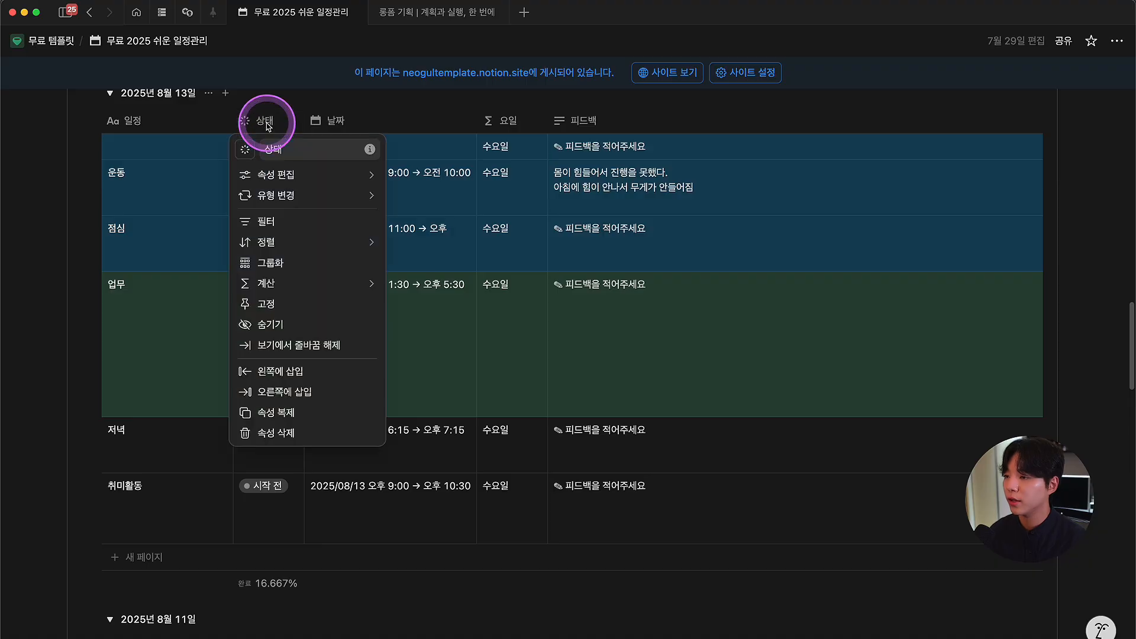
mouse_move(284, 176)
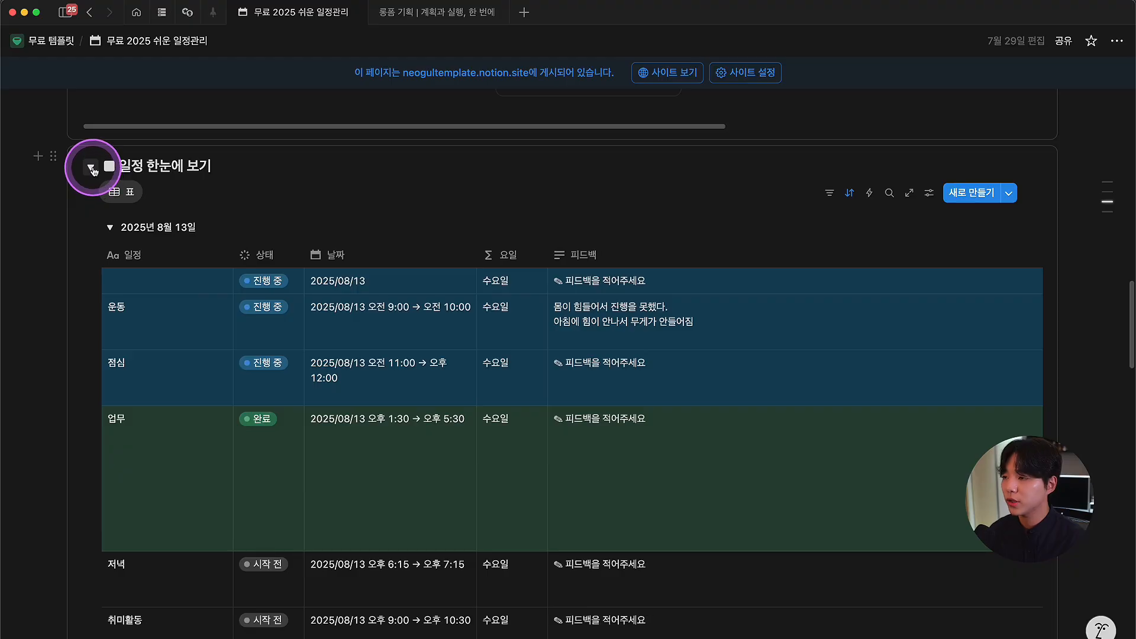
Step: Expand the 일정 한눈에 보기 table, browse its date groups, and return to the chart
click(91, 169)
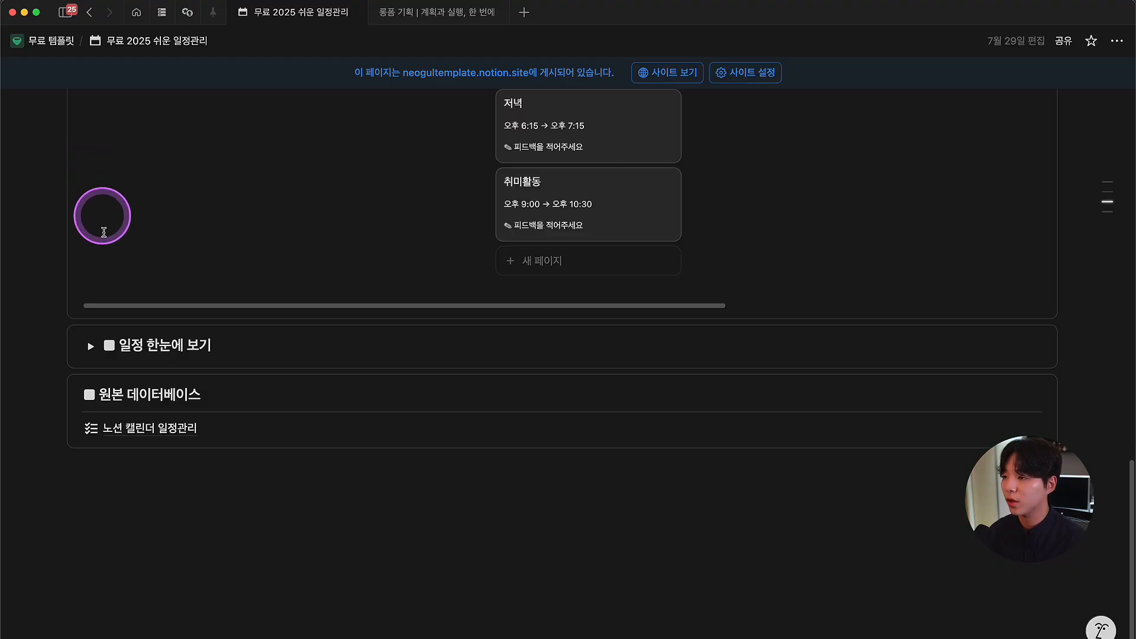
click(91, 347)
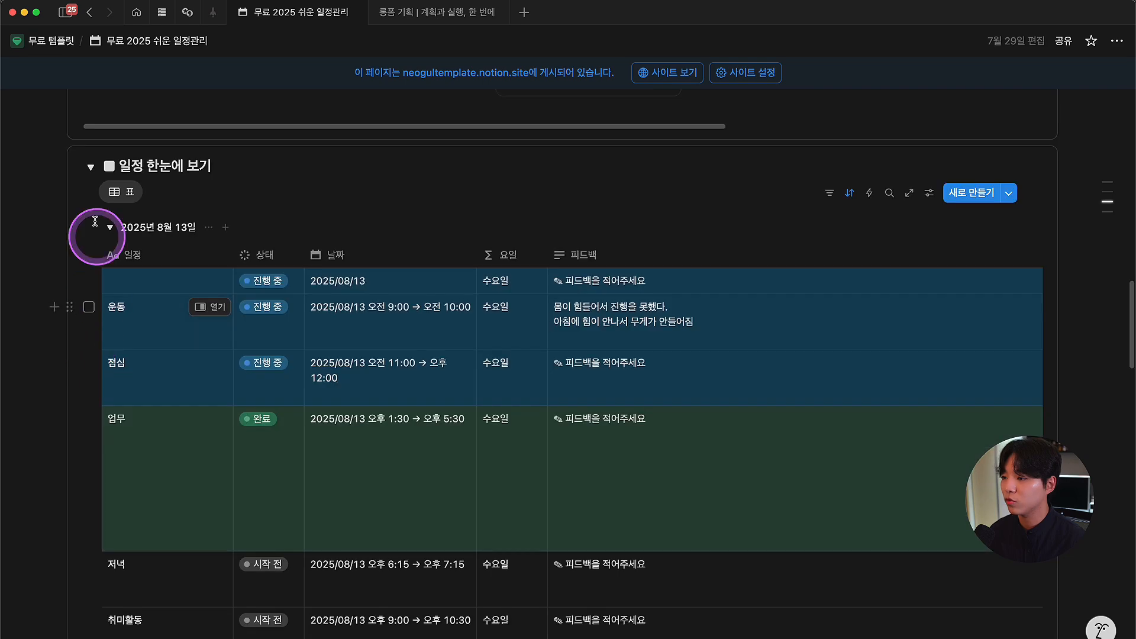
click(90, 169)
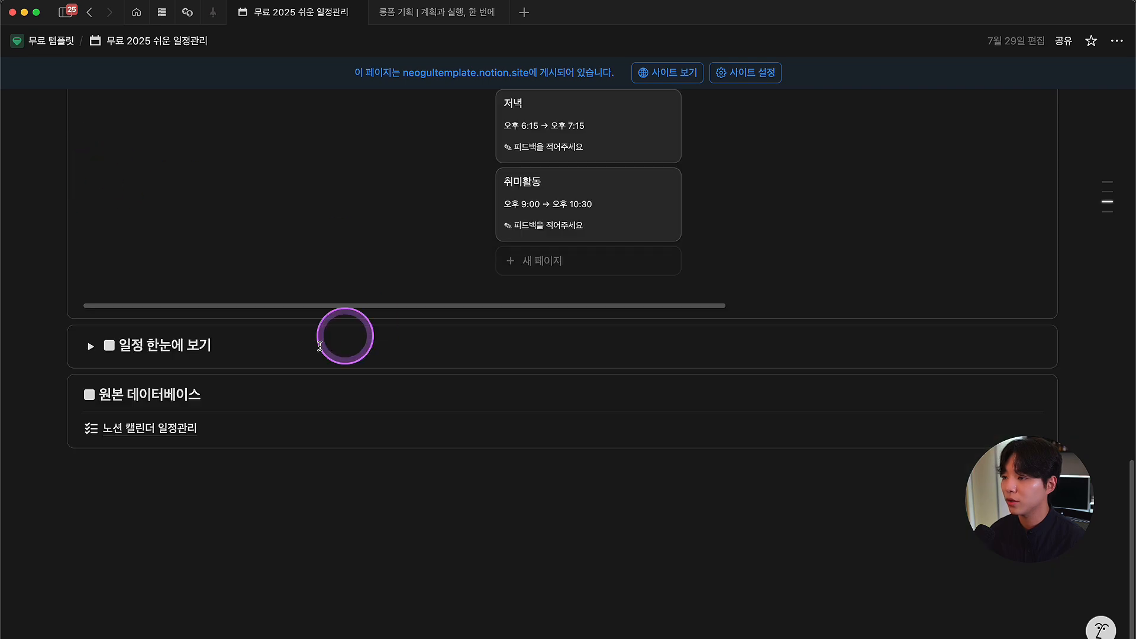
click(91, 347)
scroll(337, 331, down, 10)
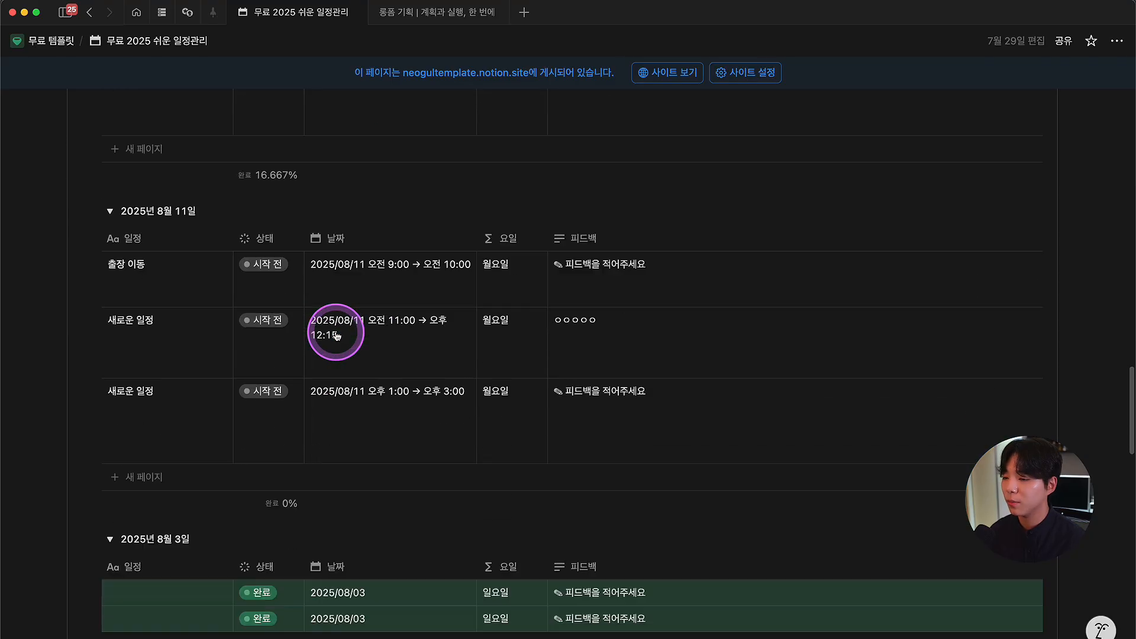
scroll(338, 331, down, 8)
scroll(236, 368, up, 15)
scroll(121, 381, up, 4)
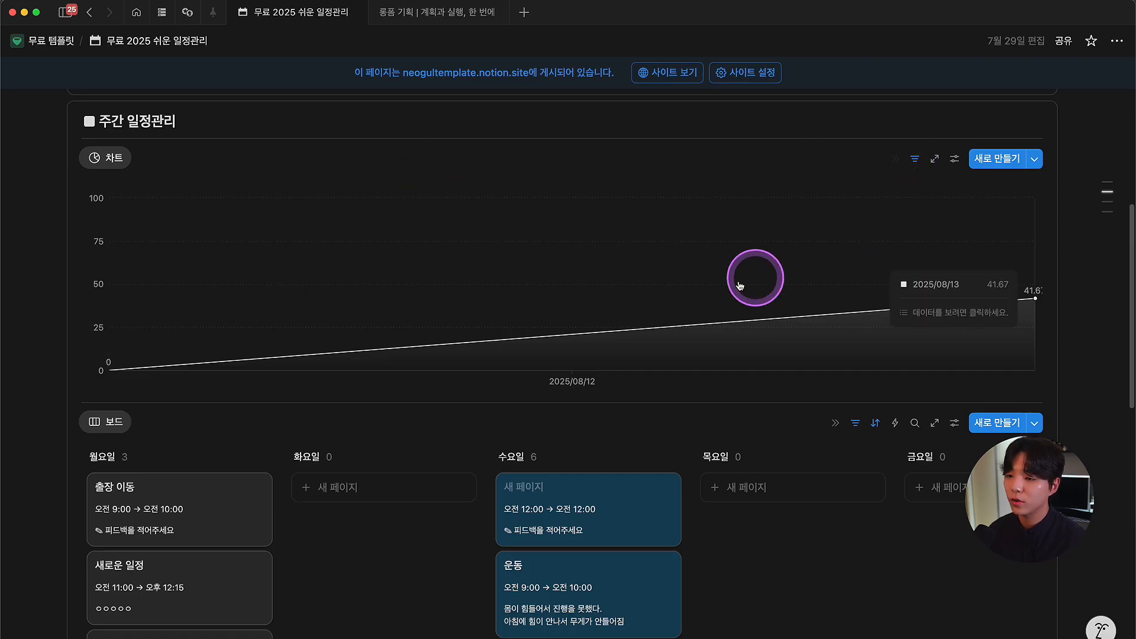
Step: Set the Monday 출장 이동 schedule's 상태 to 진행 중
scroll(642, 322, down, 3)
scroll(642, 322, down, 2)
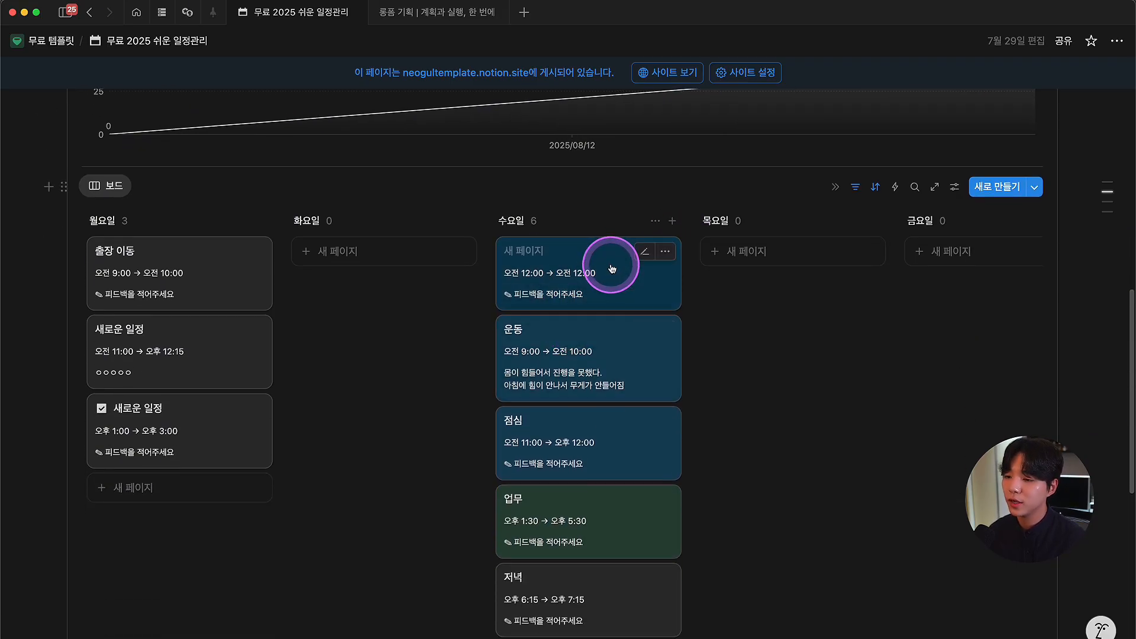
scroll(616, 289, up, 3)
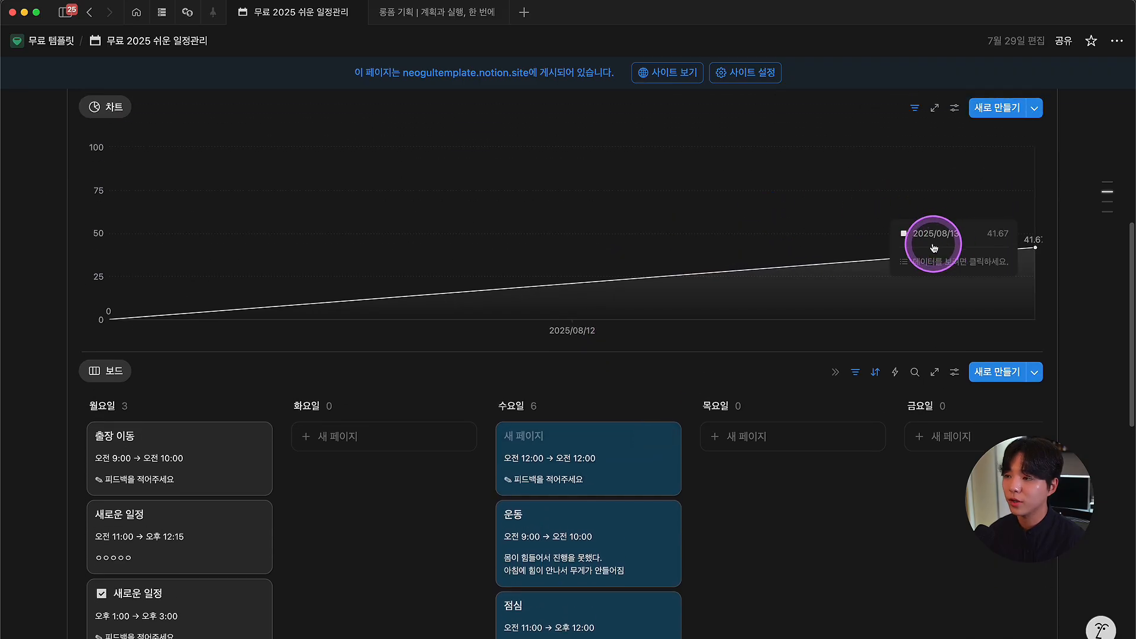
click(206, 439)
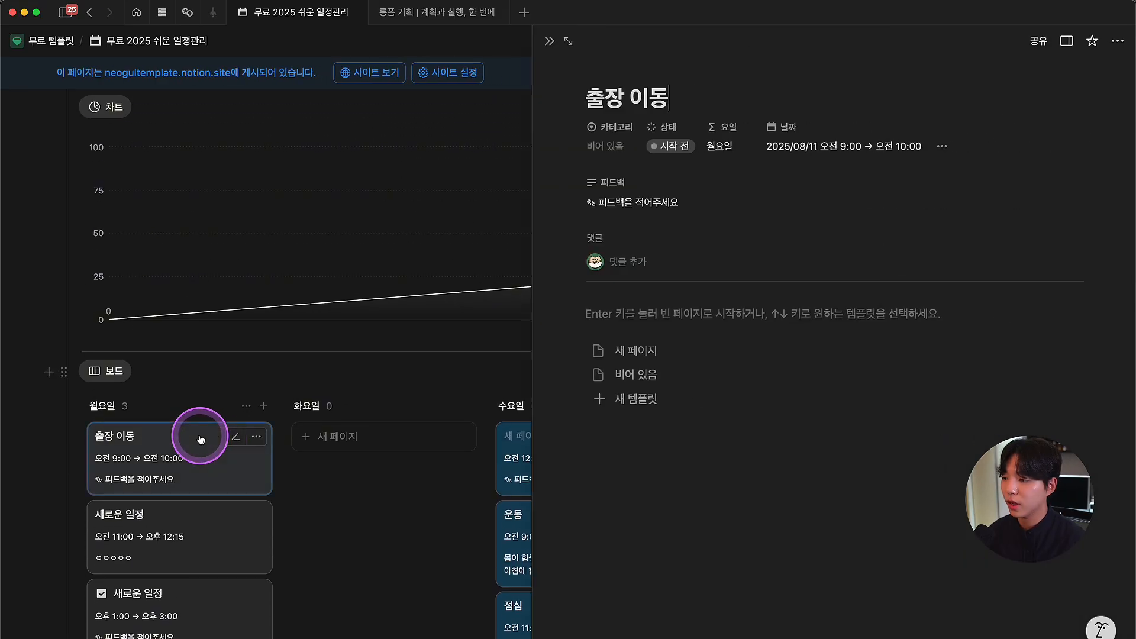
click(436, 233)
Step: Mark the Monday 새로운 일정 schedule 완료 and check the last Monday schedule
click(204, 442)
click(658, 180)
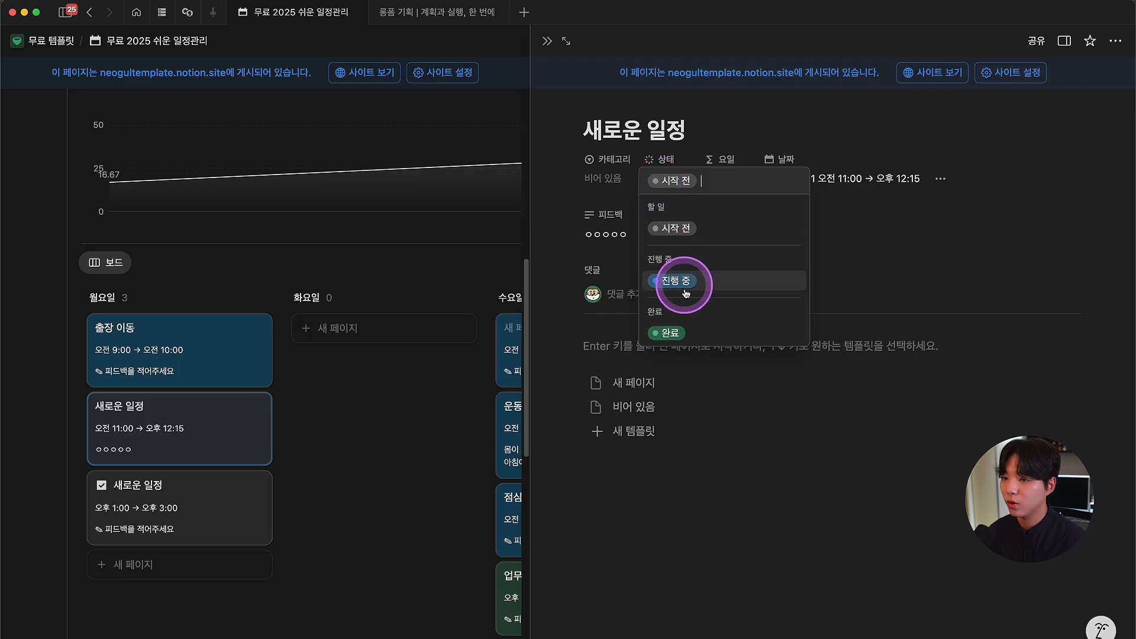
click(673, 330)
click(546, 42)
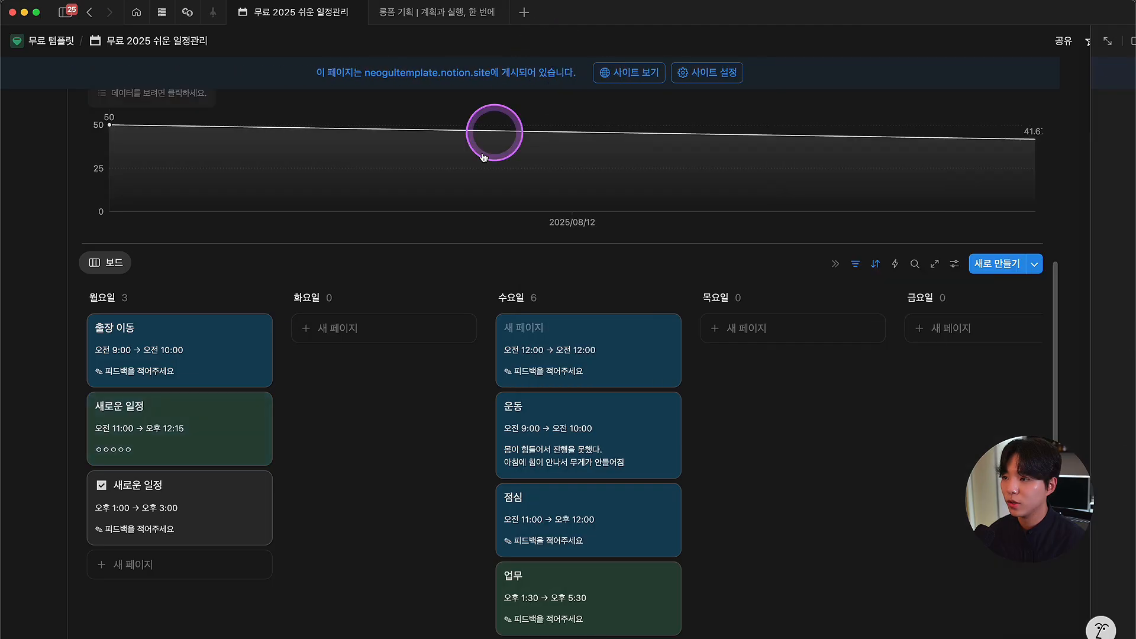
scroll(401, 355, up, 3)
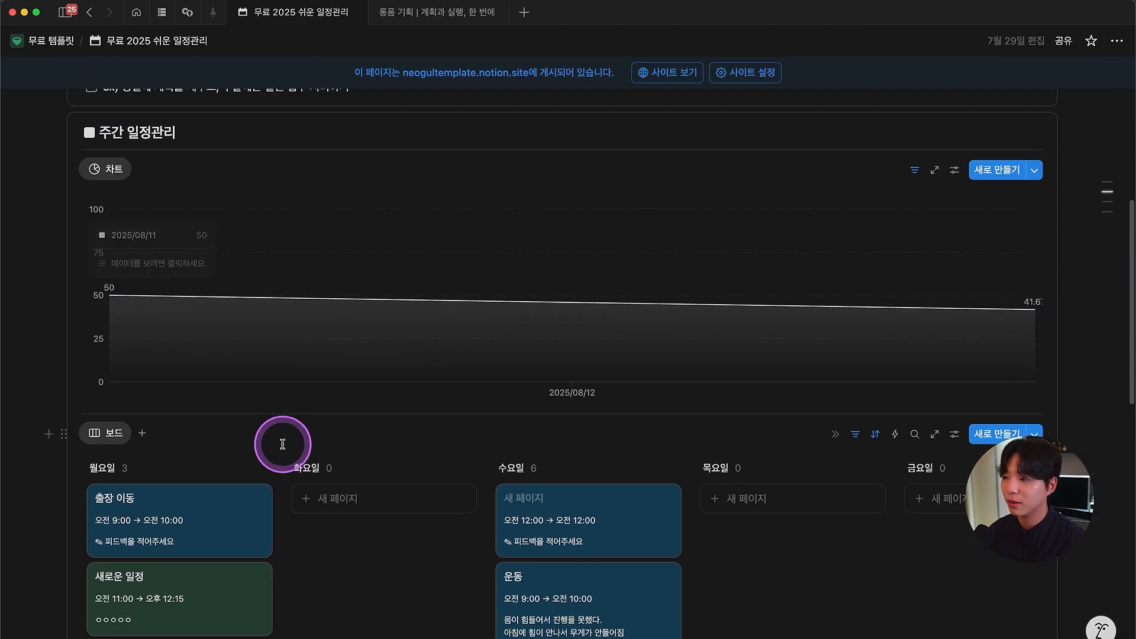
scroll(182, 532, down, 3)
click(182, 540)
click(546, 43)
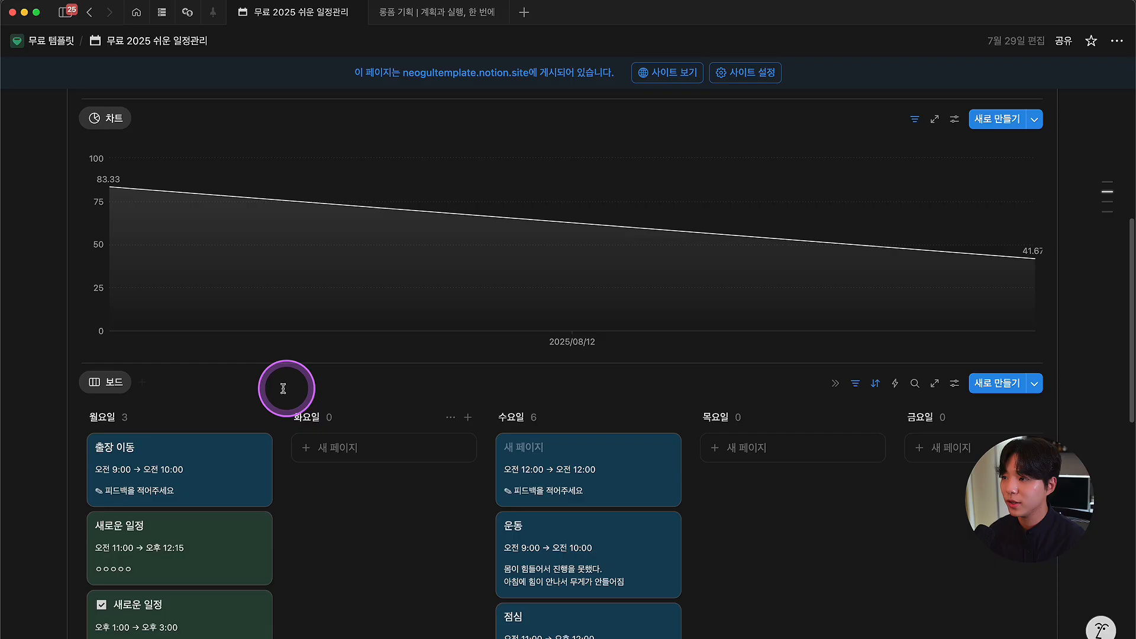
scroll(207, 319, up, 2)
scroll(251, 269, down, 1)
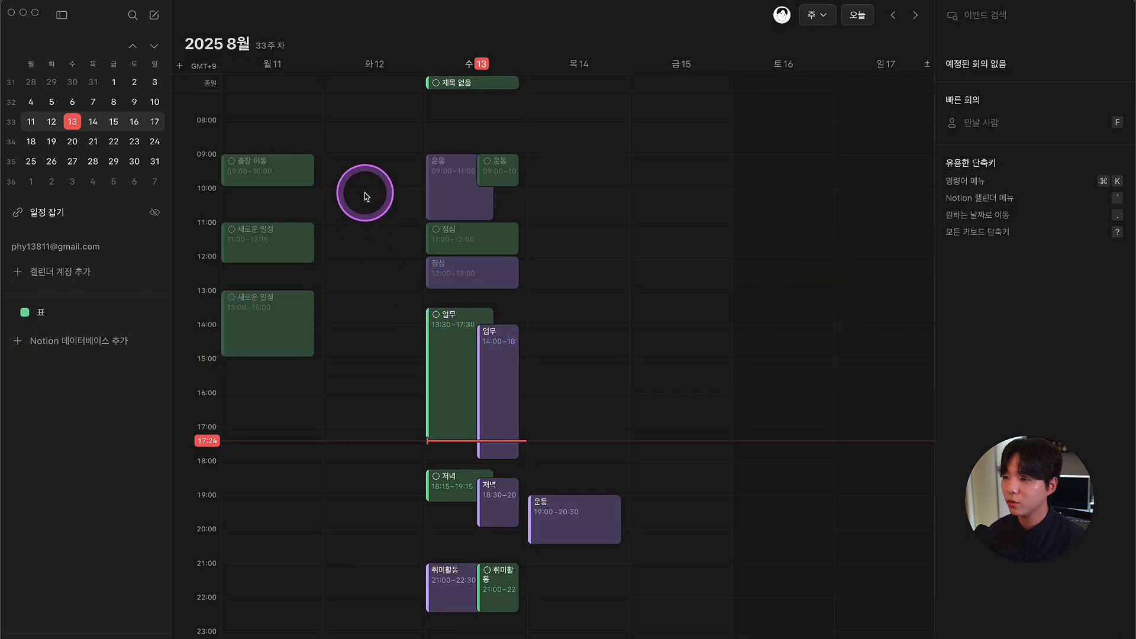
Step: Add three Tuesday 새로운 일정 events, starting 10:00–11:15, in the Notion schedule database calendar
drag(369, 191, 450, 228)
text(새로운 일정)
drag(354, 268, 355, 323)
text(새로운 일정)
click(972, 338)
click(849, 489)
drag(364, 386, 365, 510)
text(새로운 일정)
Step: Add three Thursday and two Friday events
drag(574, 181, 575, 204)
drag(574, 283, 575, 341)
drag(574, 385, 575, 452)
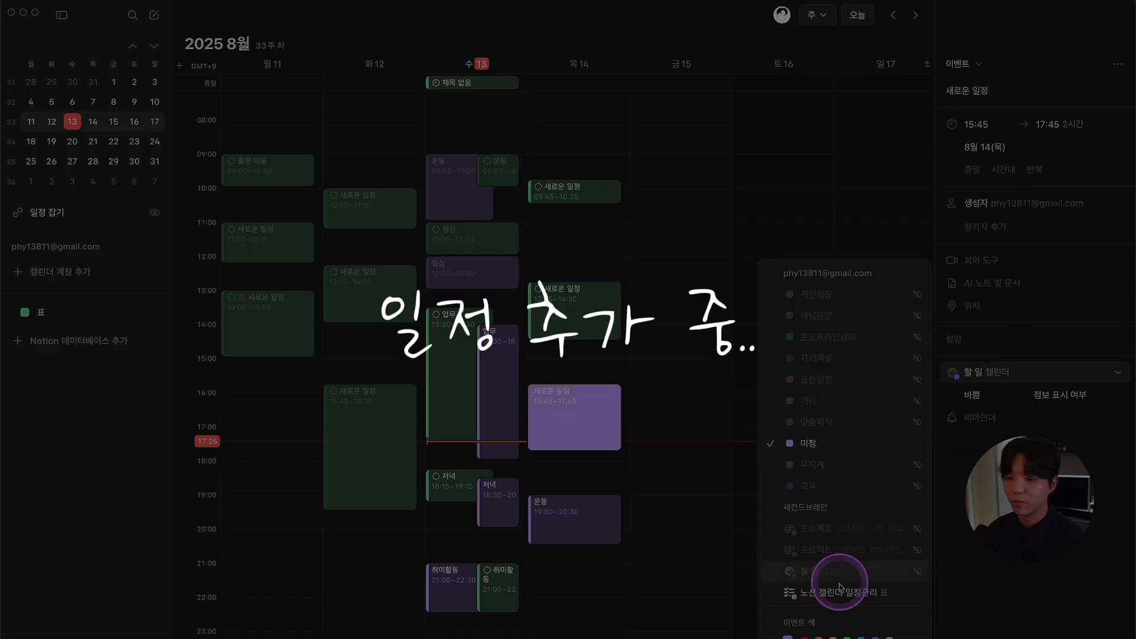
drag(677, 206, 678, 273)
drag(676, 343, 678, 425)
Step: Add Saturday and two Sunday 새로운 일정 events in the Notion schedule database calendar
drag(779, 248, 780, 349)
text(새로운 일정)
click(992, 370)
click(837, 592)
drag(881, 173, 882, 237)
text(새로운 일정)
click(837, 593)
drag(881, 300, 882, 399)
text(새로운 일정)
click(993, 372)
click(814, 593)
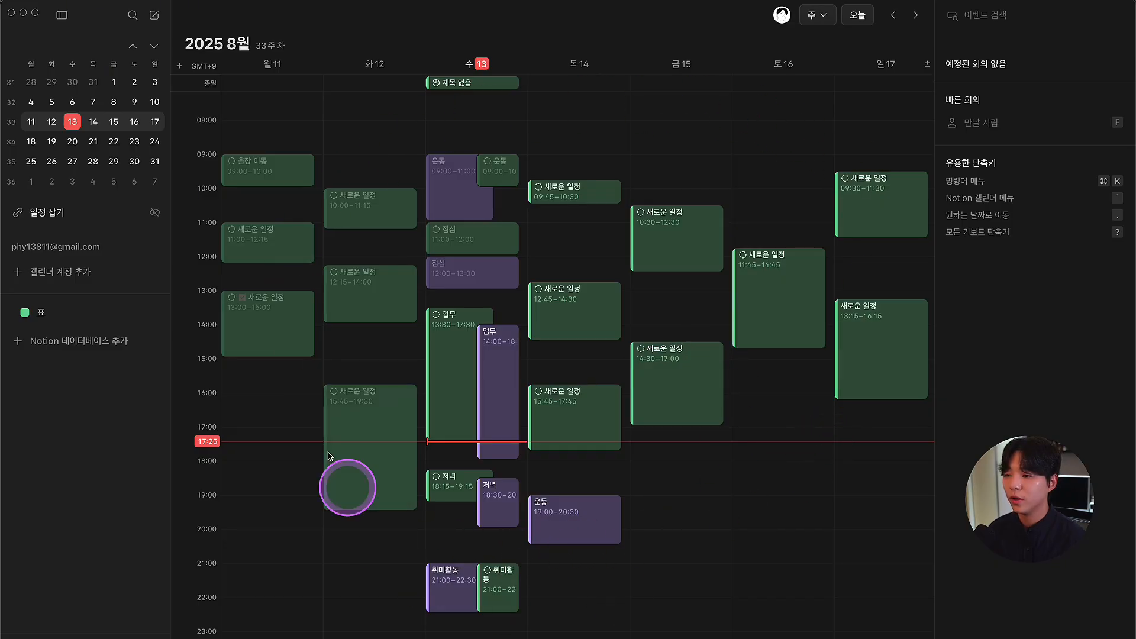
Step: Back in Notion, set the first Tuesday schedule's 상태 to 진행 중
key(super+Tab)
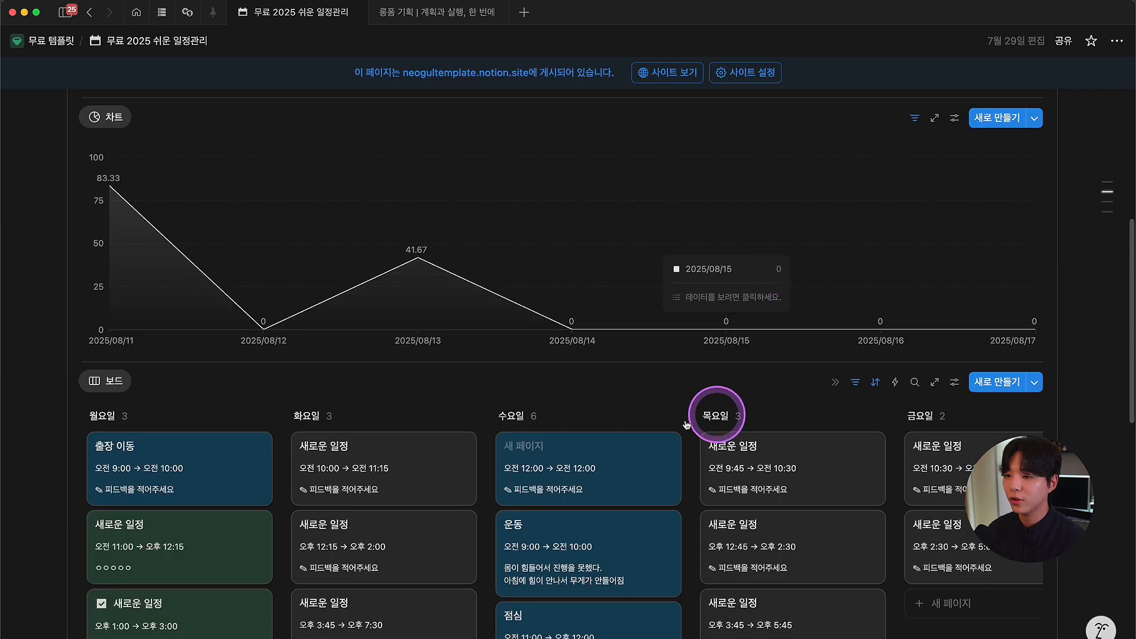
scroll(583, 388, down, 4)
scroll(513, 460, right, 10)
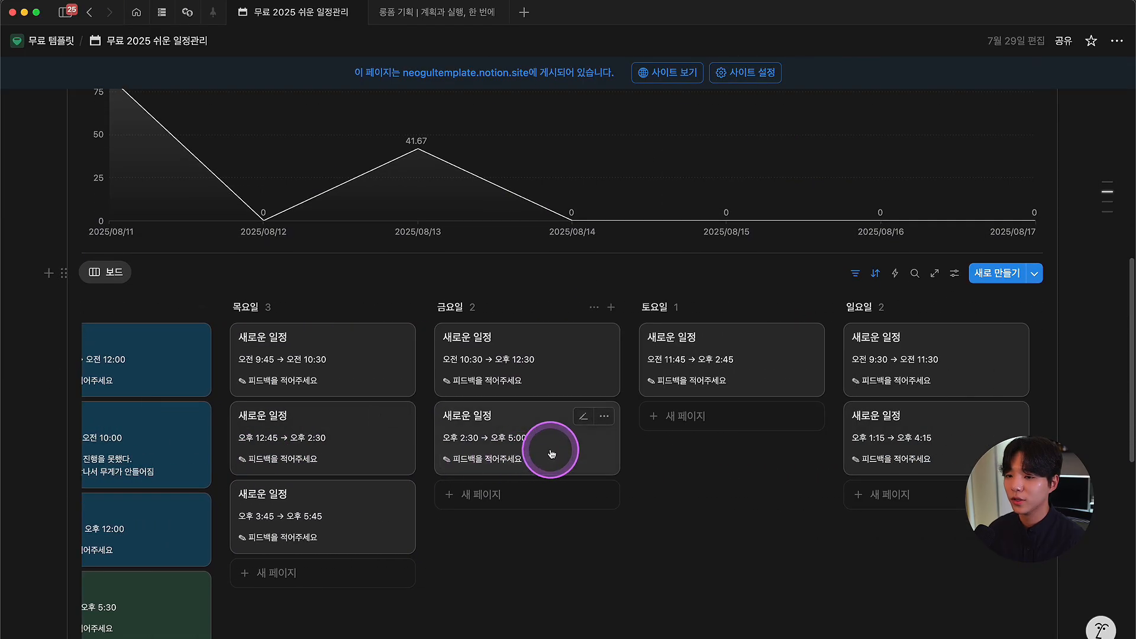
scroll(549, 439, left, 8)
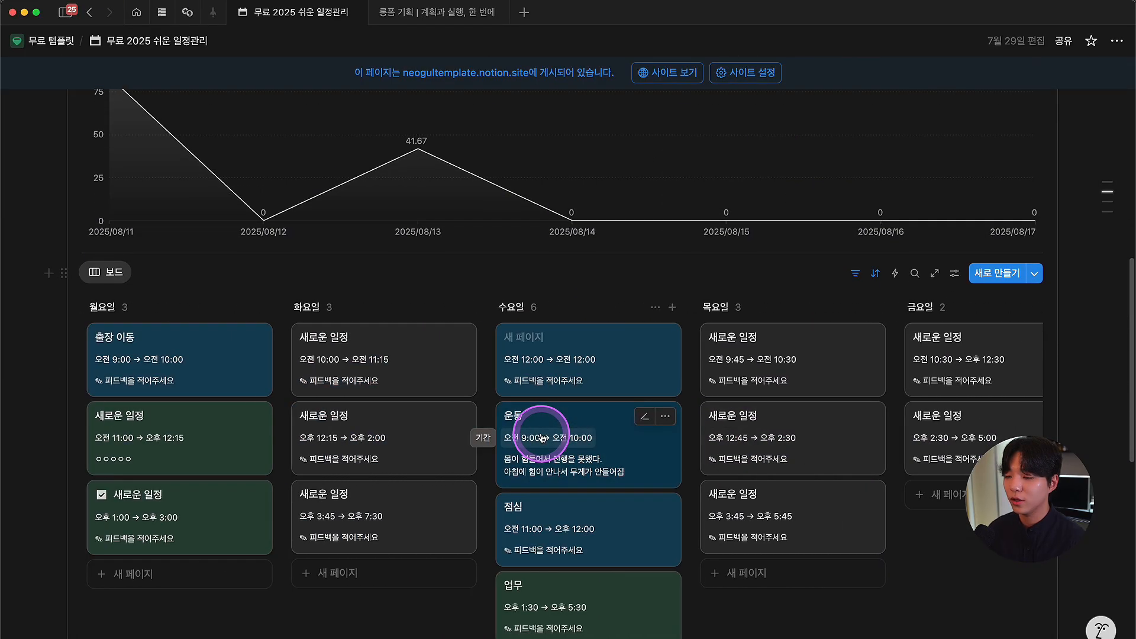
scroll(544, 440, down, 2)
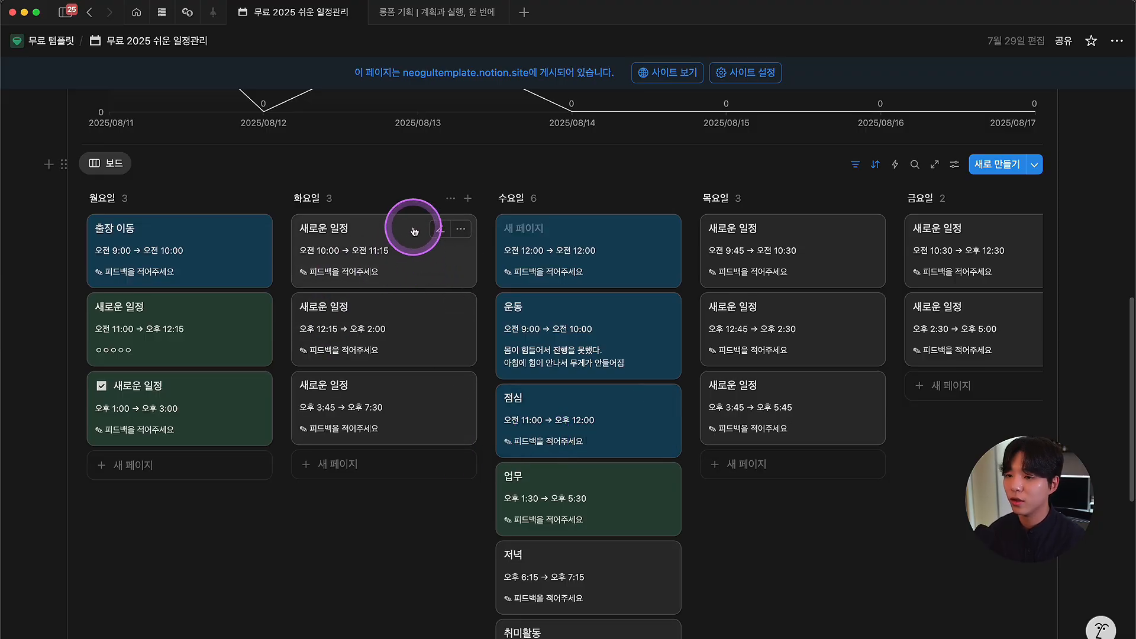
scroll(401, 294, up, 1)
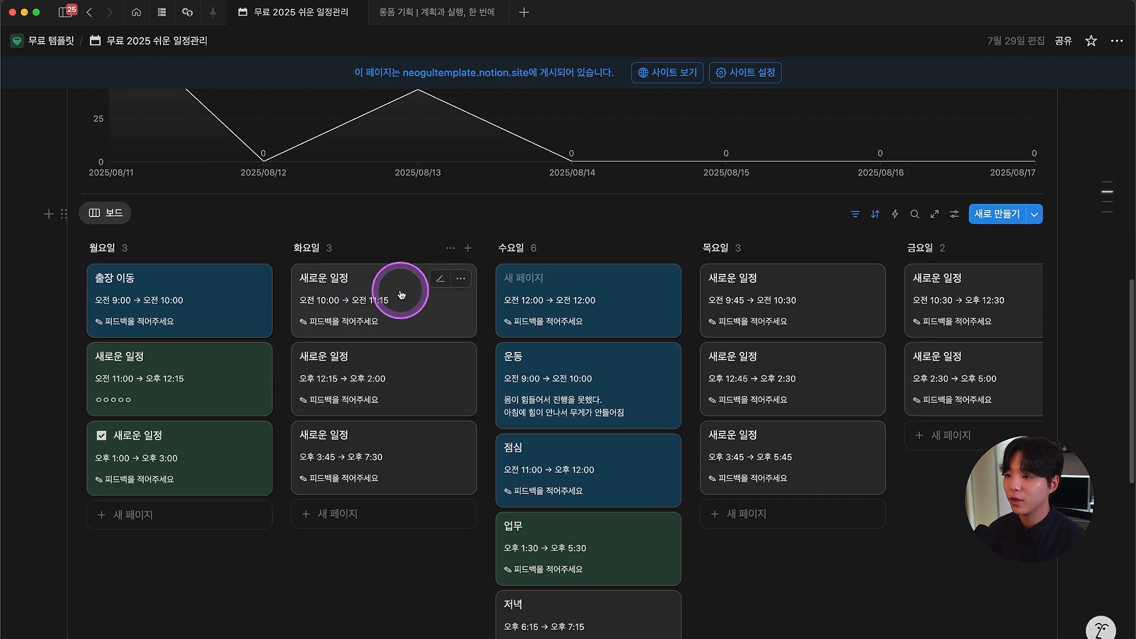
click(409, 286)
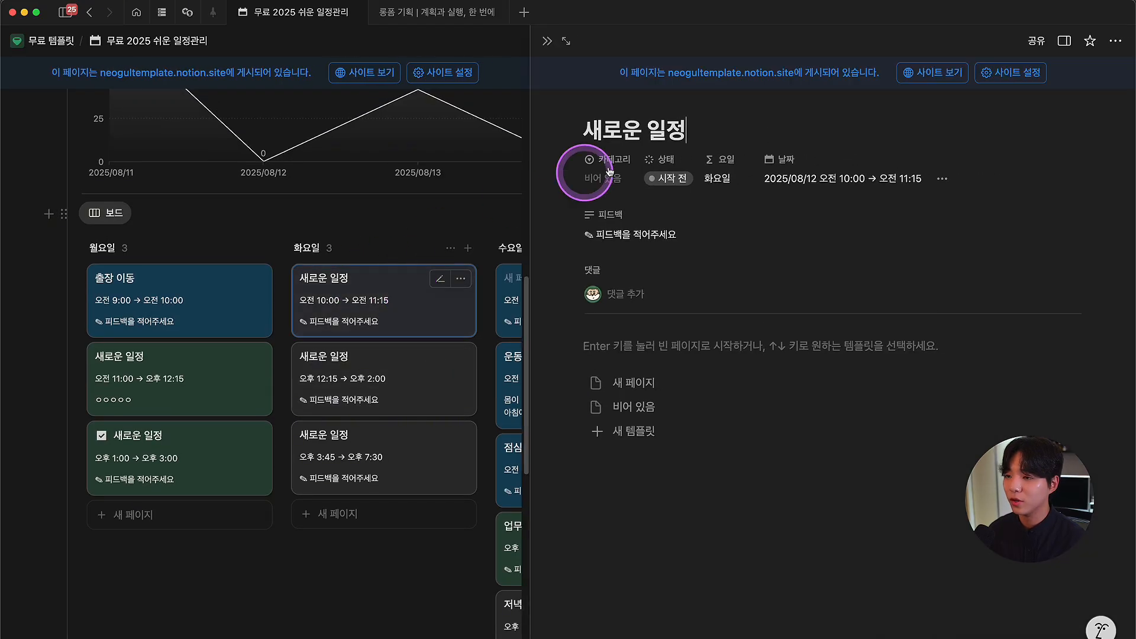
click(657, 177)
click(730, 284)
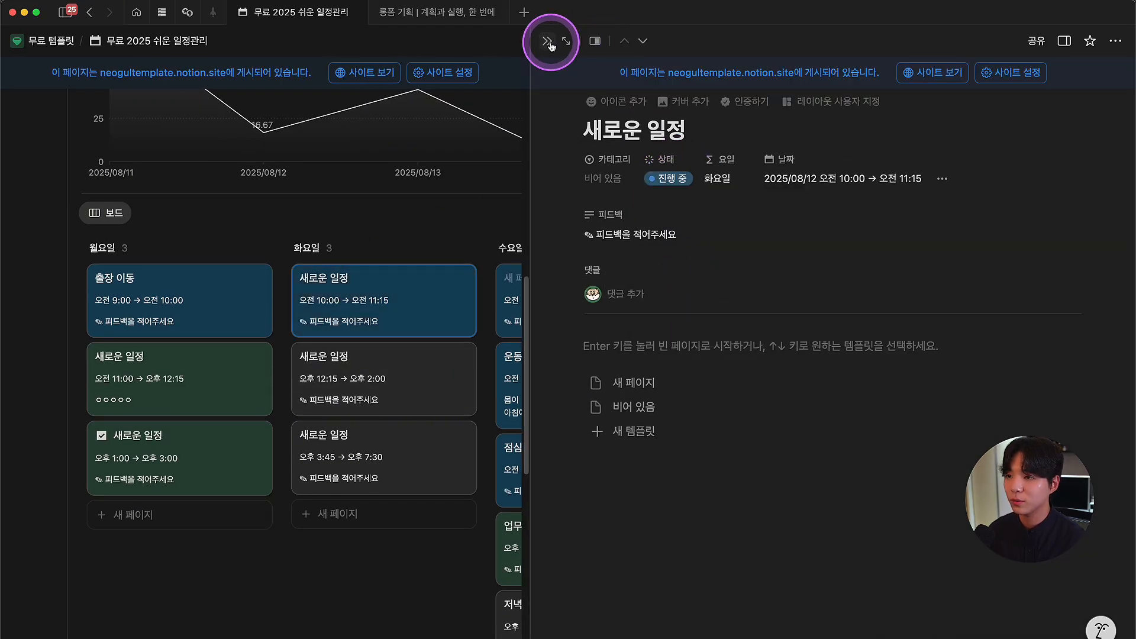
click(547, 41)
Step: In the expanded table, set an 8월 17일 schedule to 진행 중 and 8월 16일 to 완료
scroll(468, 249, down, 8)
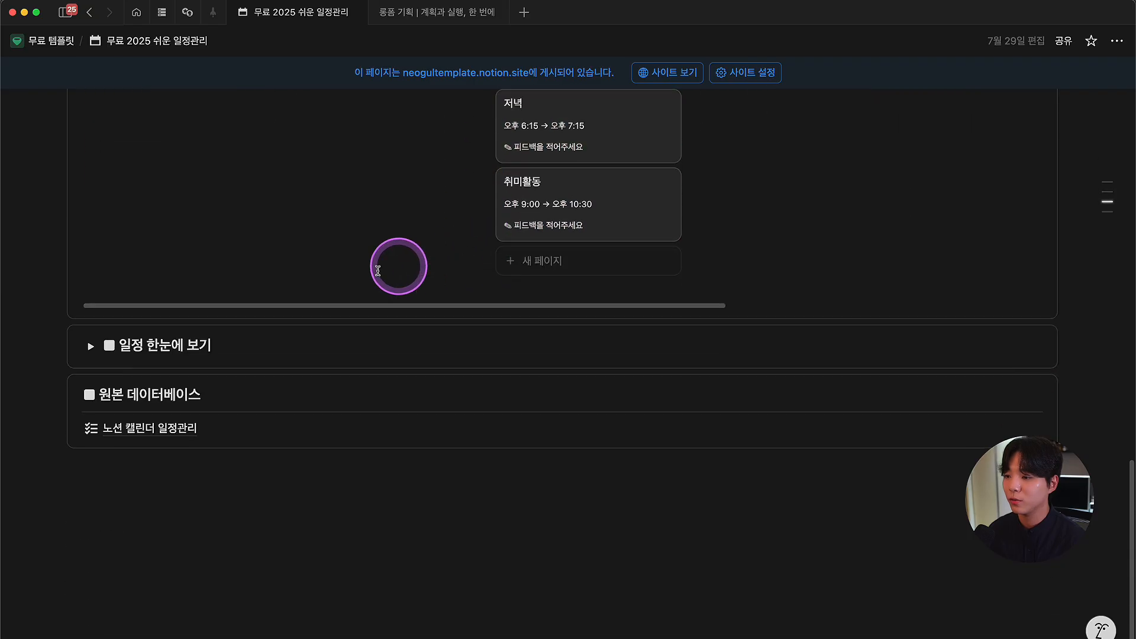
click(90, 344)
scroll(444, 338, down, 2)
click(262, 361)
click(266, 450)
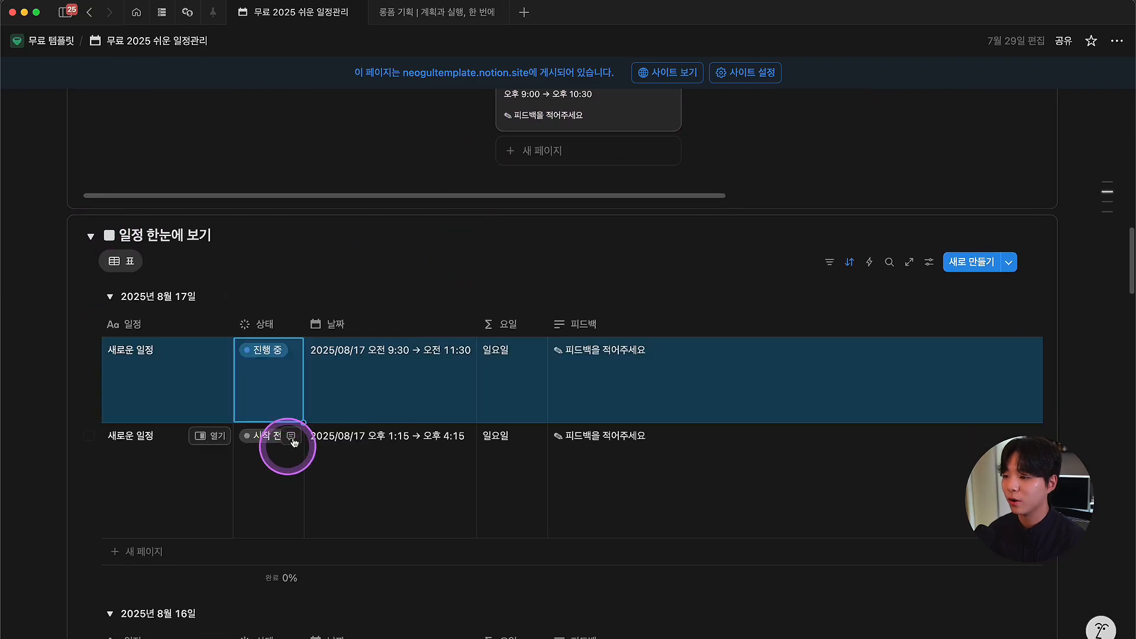
scroll(304, 432, down, 3)
click(269, 482)
click(268, 434)
Step: Set an 8월 15일 schedule to 진행 중, mark 8월 14일 ones 완료, and change an 8월 12일 status
scroll(320, 402, down, 6)
click(265, 384)
click(270, 483)
scroll(290, 526, down, 4)
click(265, 434)
click(265, 518)
click(290, 467)
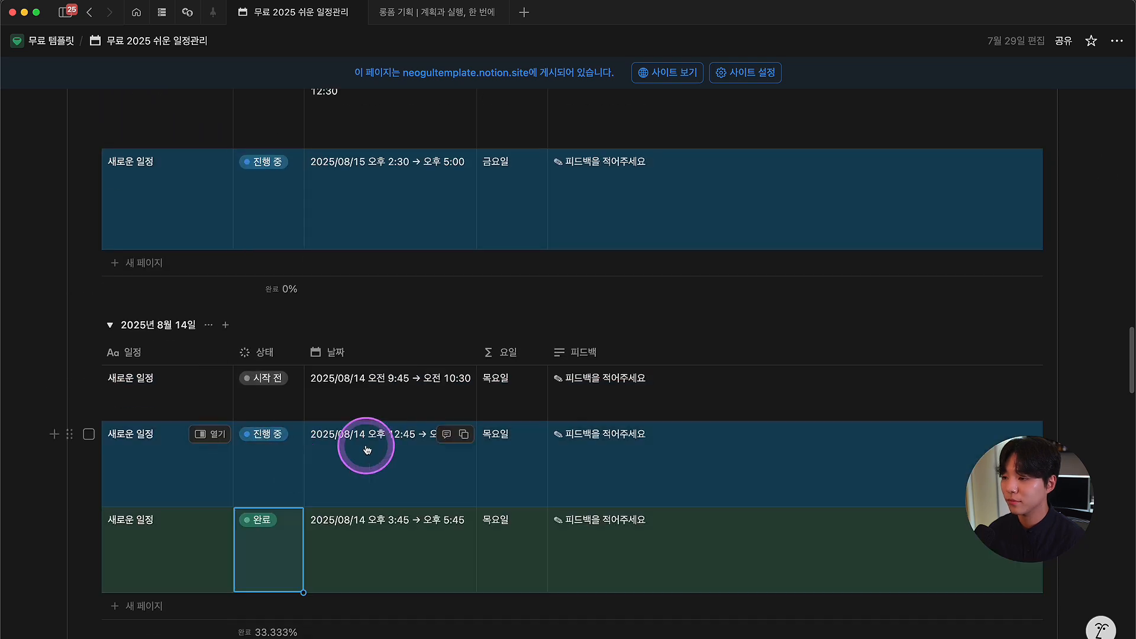
scroll(310, 462, down, 15)
click(273, 483)
scroll(414, 468, up, 20)
scroll(355, 456, down, 3)
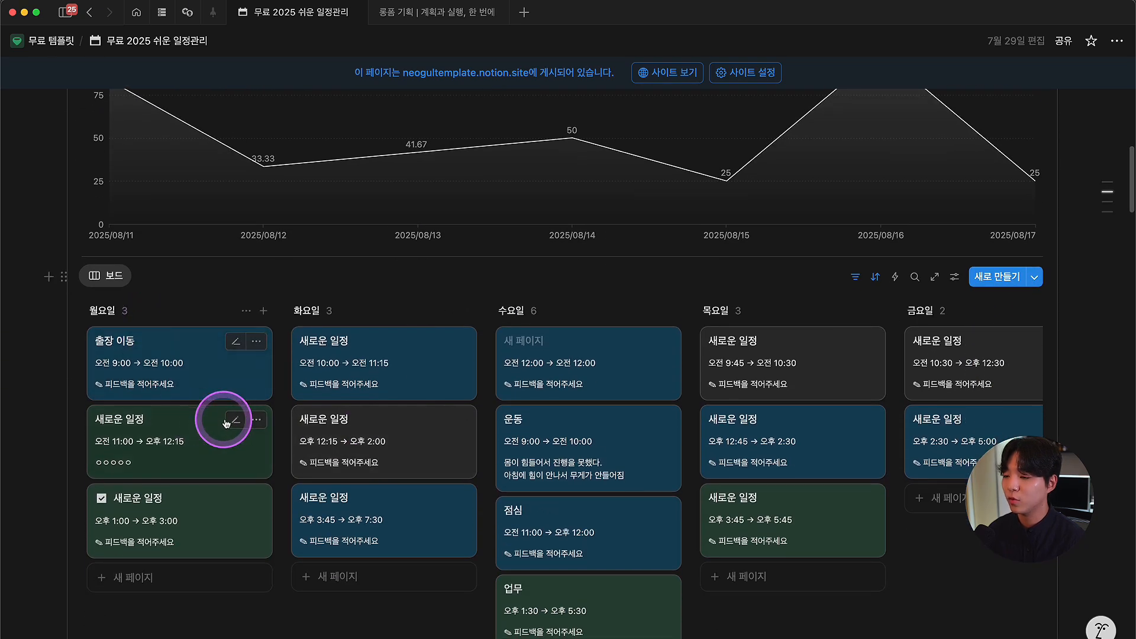
scroll(329, 431, right, 8)
scroll(267, 402, up, 5)
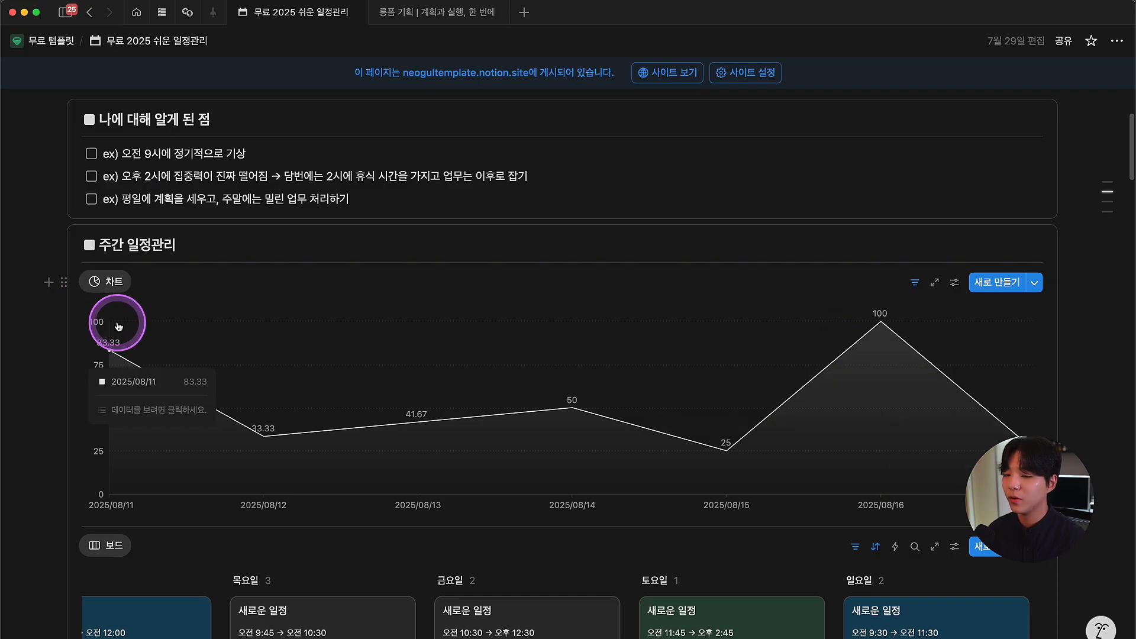
Step: Change the completion chart's date filter unit from 주 to 월 (this month)
mouse_move(884, 320)
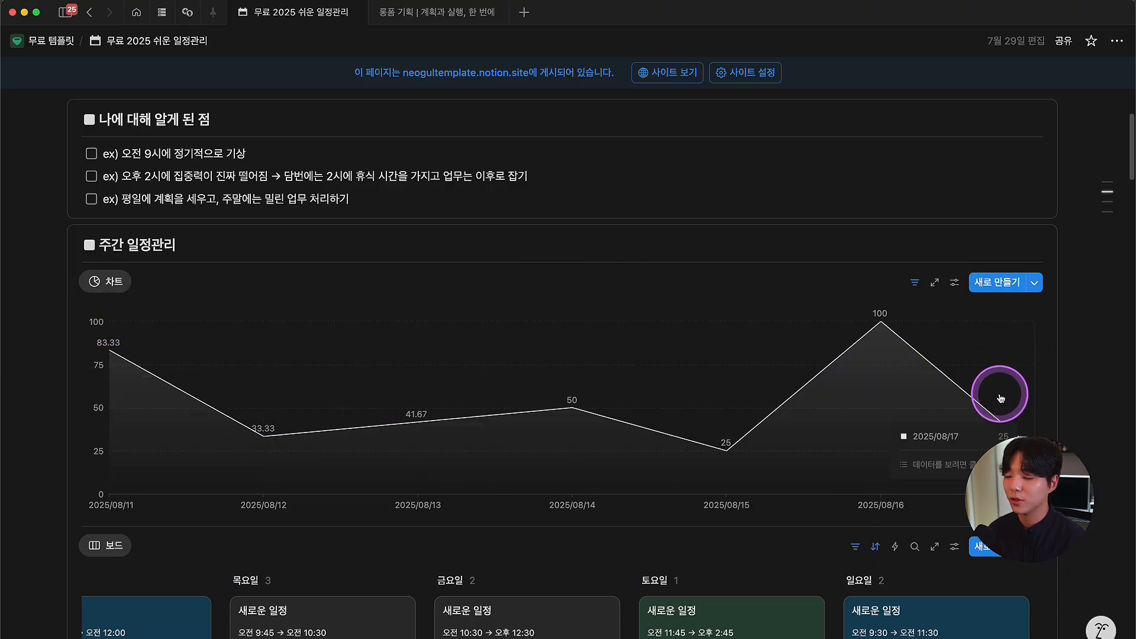
scroll(1000, 398, down, 2)
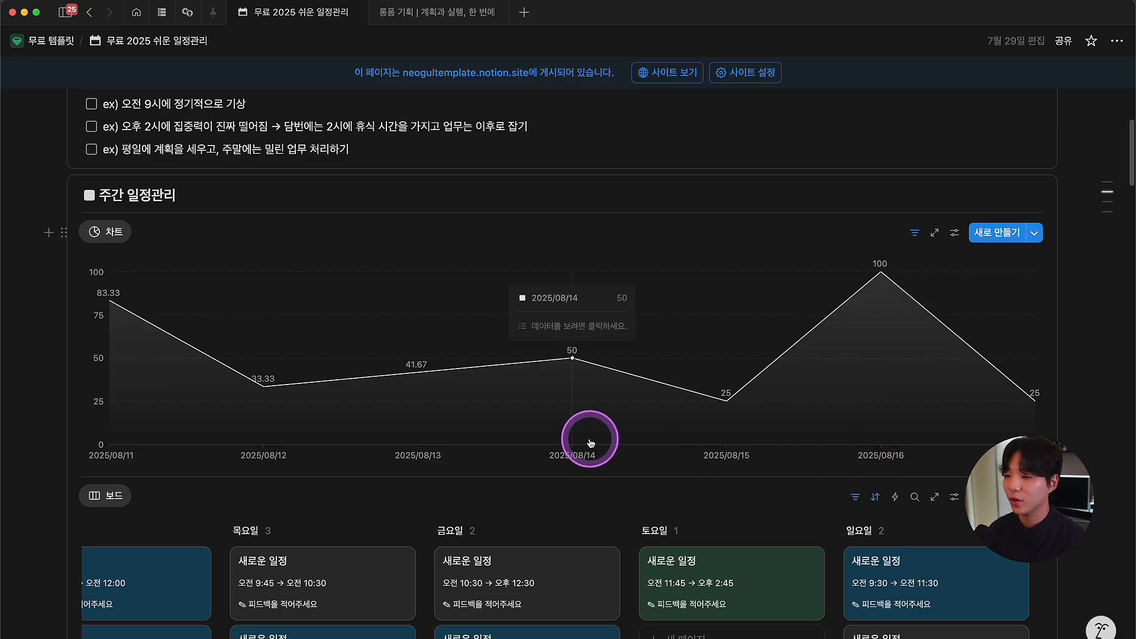
click(916, 235)
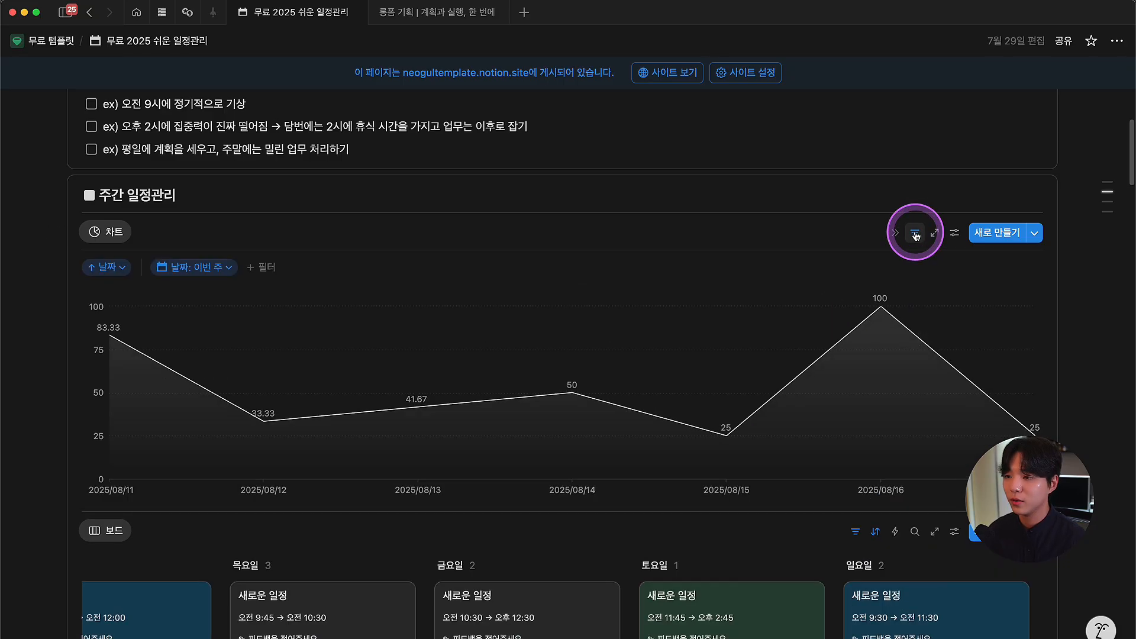
click(198, 270)
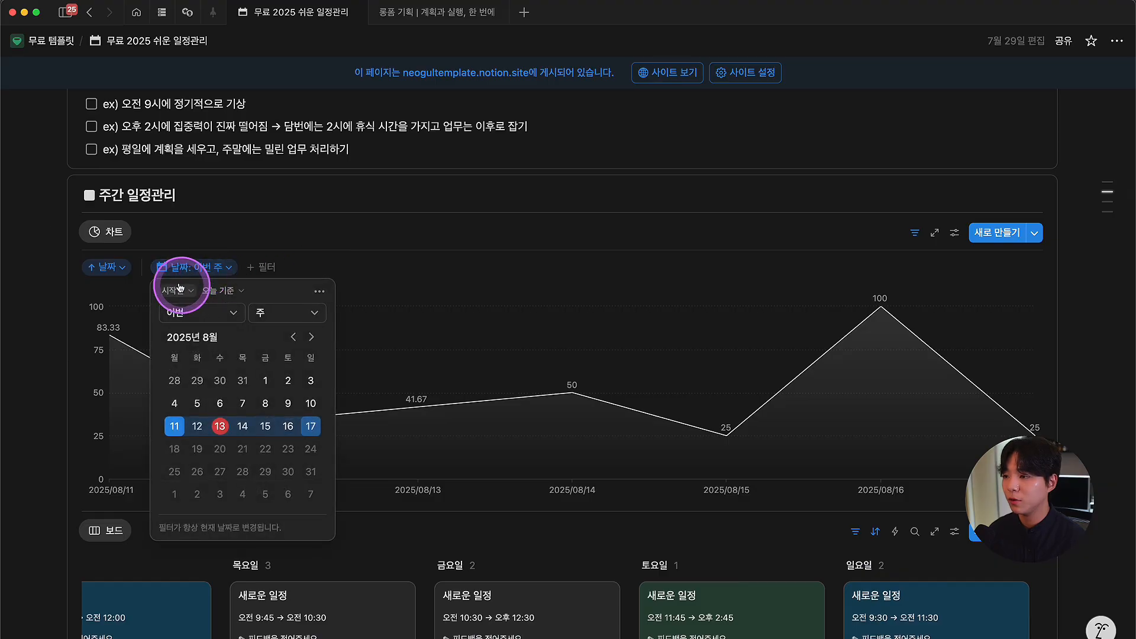
click(276, 314)
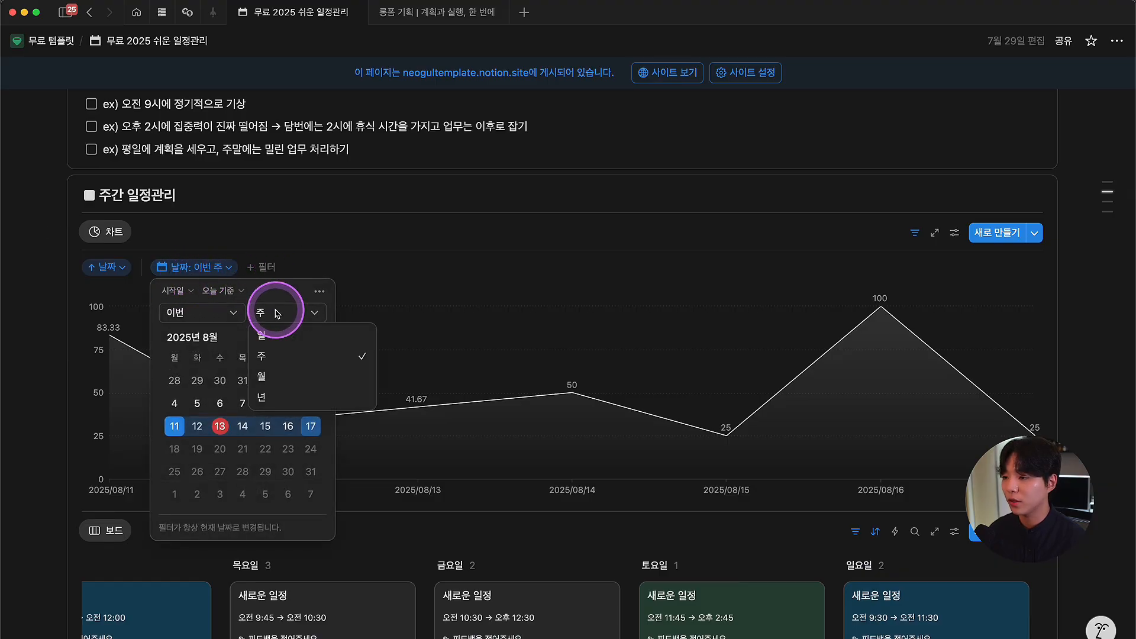
click(281, 383)
click(393, 268)
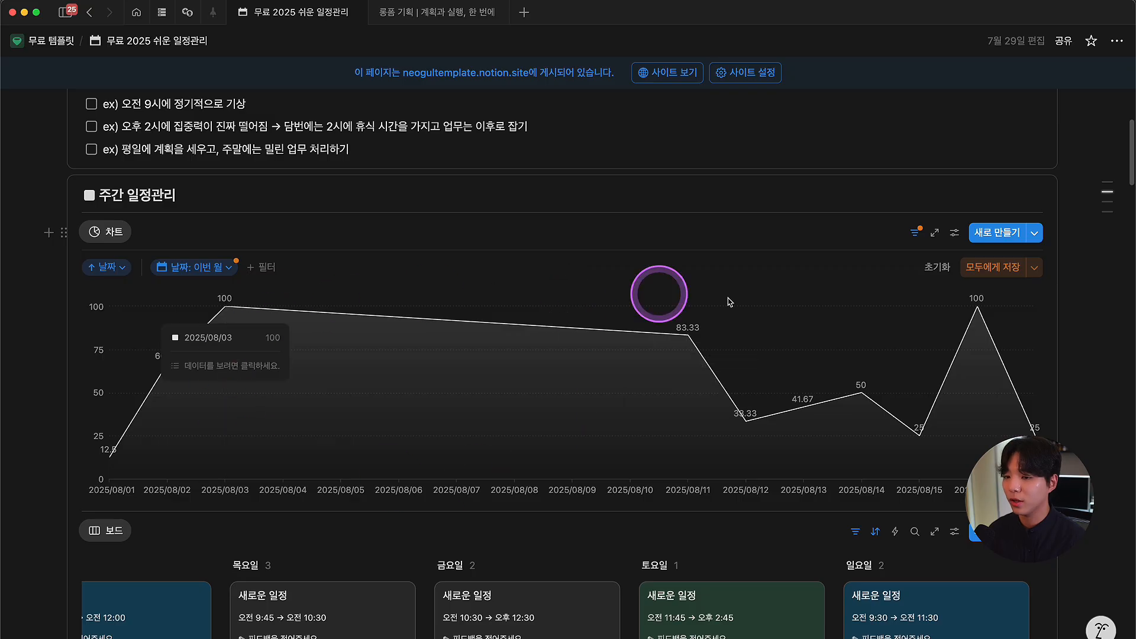
Step: Set the chart's date filter back to this week (주)
click(201, 275)
click(274, 310)
click(274, 352)
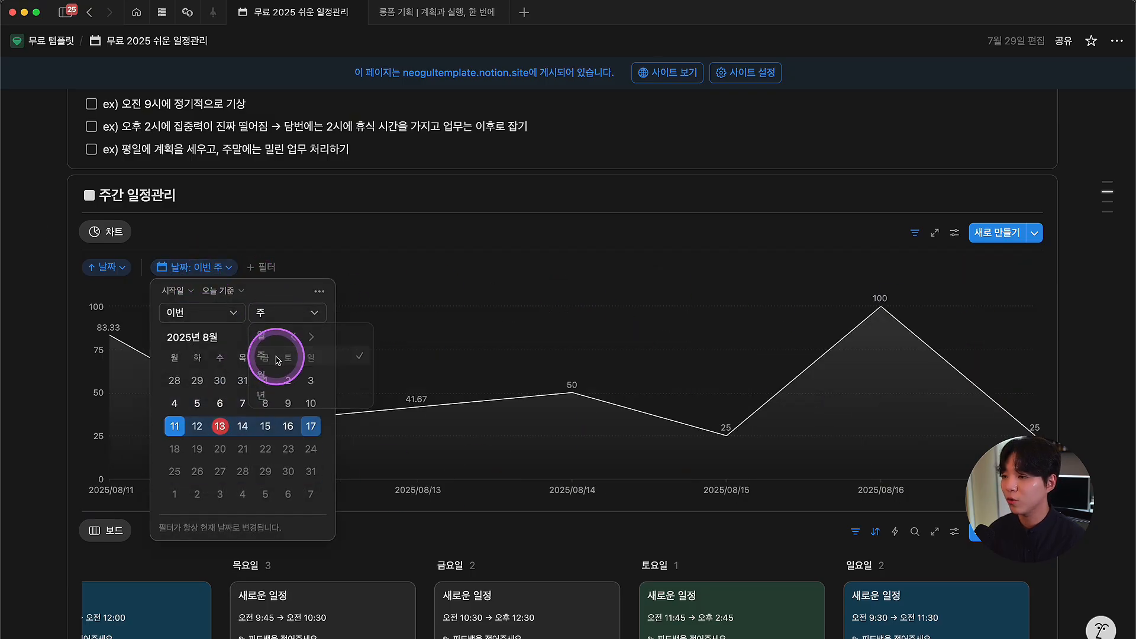
click(344, 250)
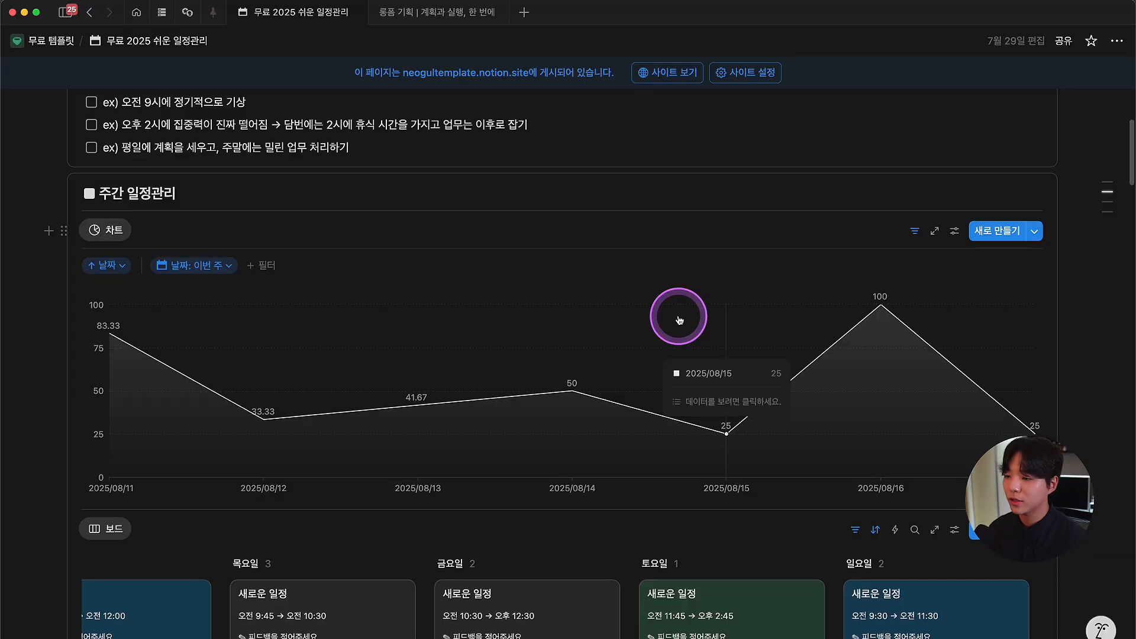
Step: Scroll to the 나에 대해 알게 된 점 checklist and place the caret after its third item
scroll(681, 322, down, 5)
scroll(679, 320, down, 5)
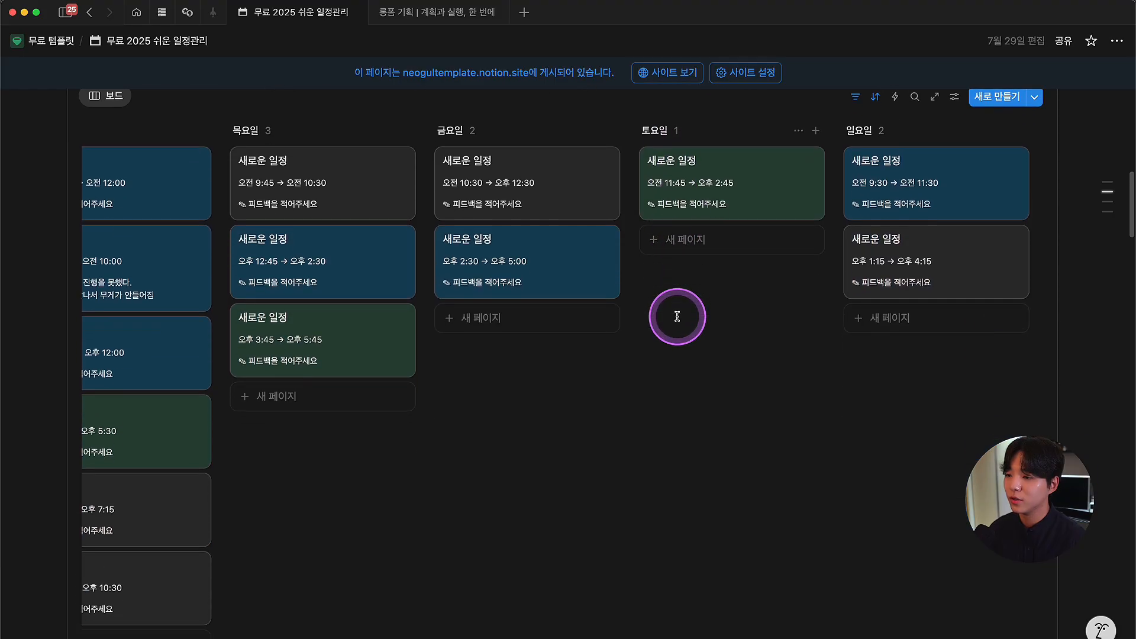
scroll(659, 329, left, 7)
scroll(661, 336, left, 2)
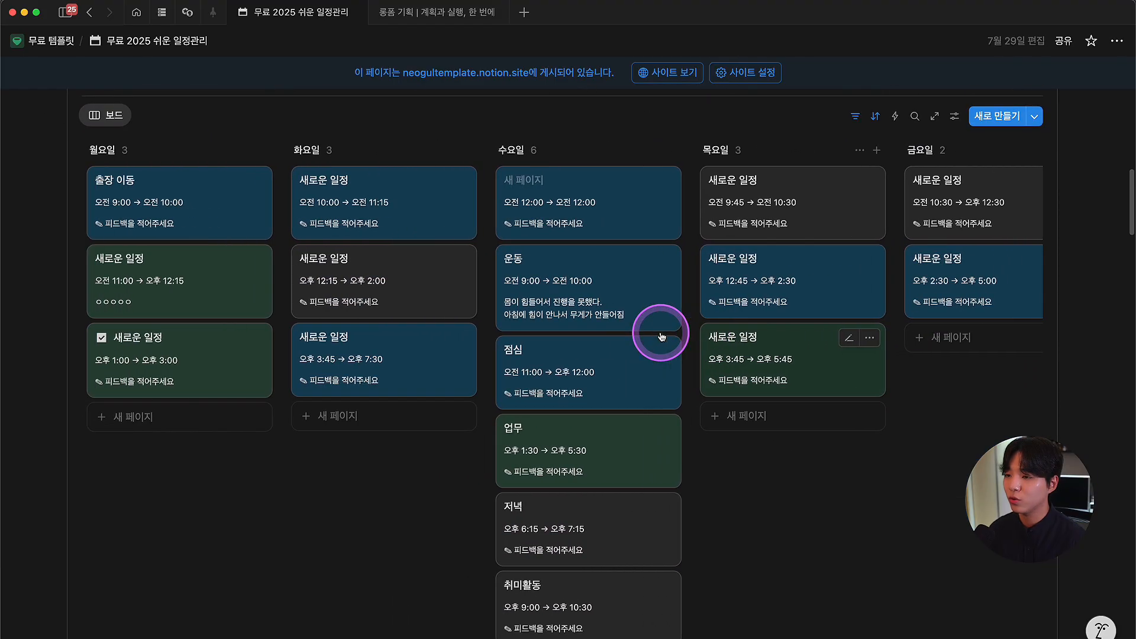
scroll(672, 335, right, 8)
scroll(414, 355, down, 12)
scroll(329, 371, down, 20)
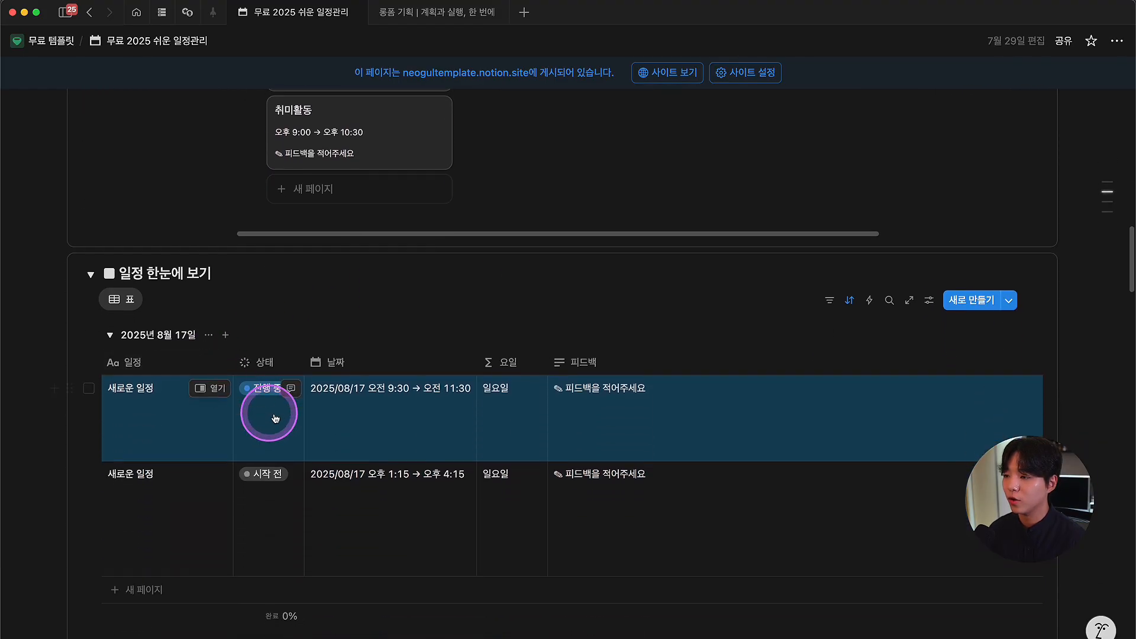
scroll(290, 410, up, 20)
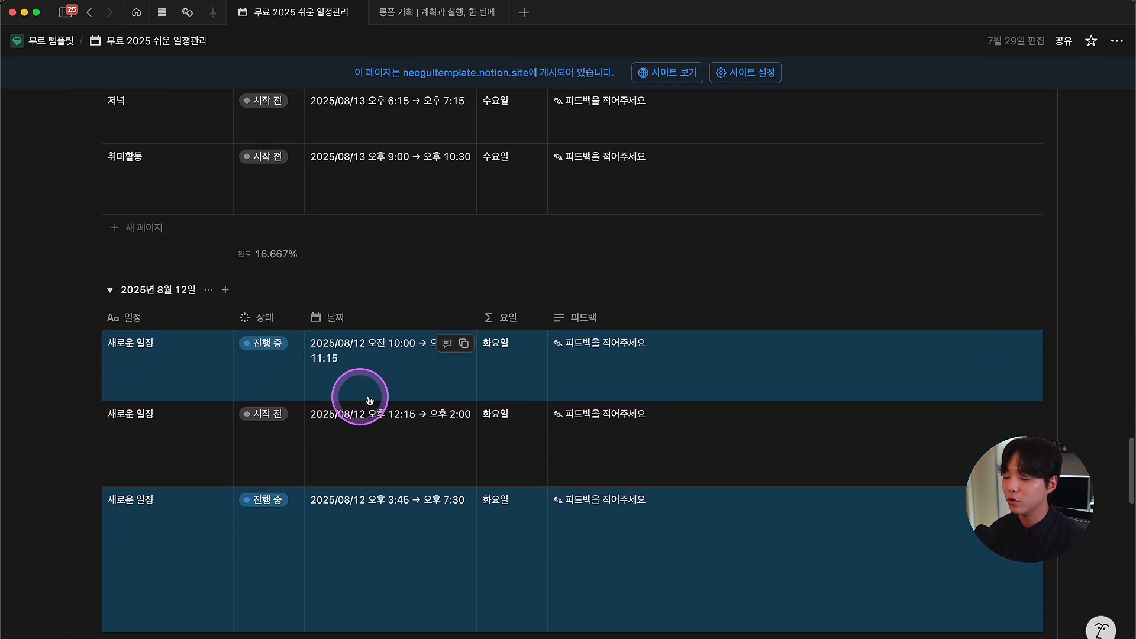
scroll(374, 397, up, 15)
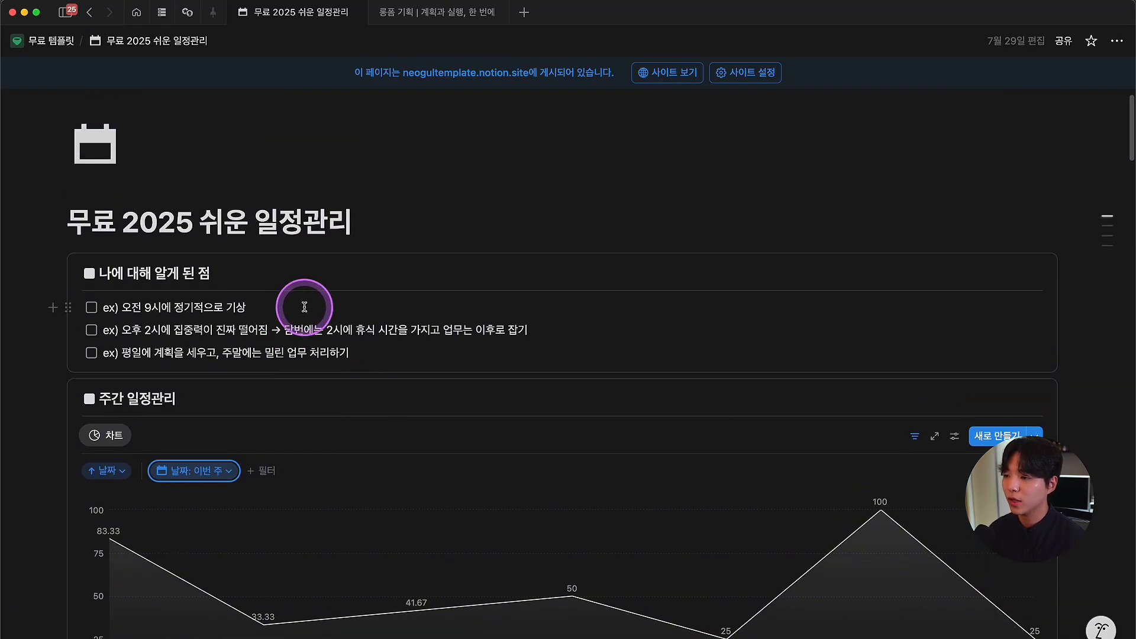
click(418, 352)
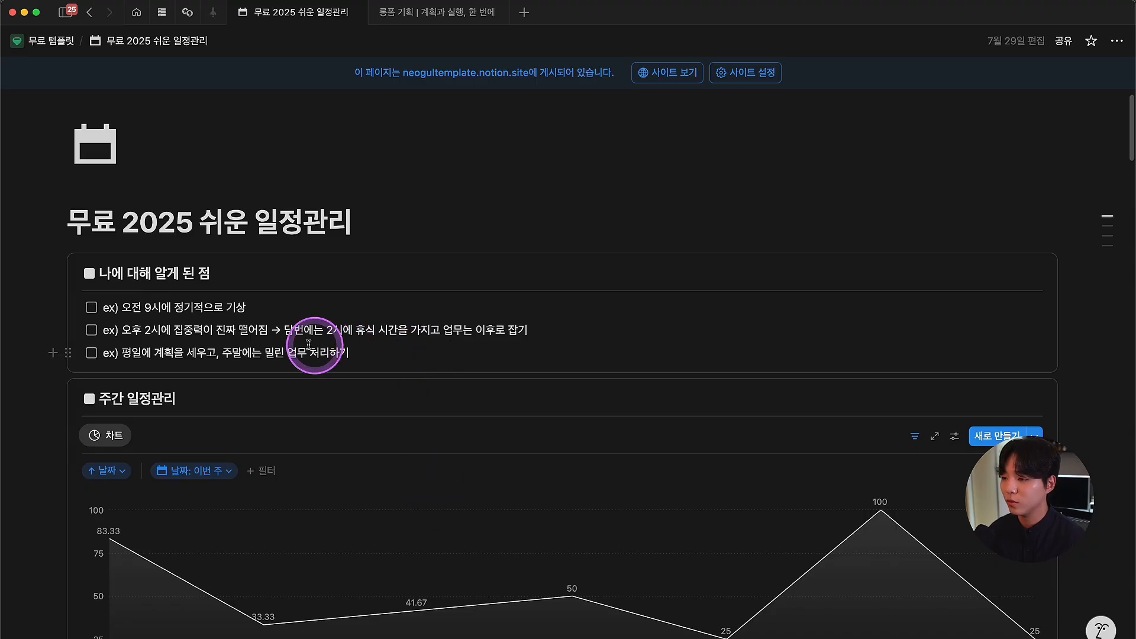
scroll(287, 340, down, 2)
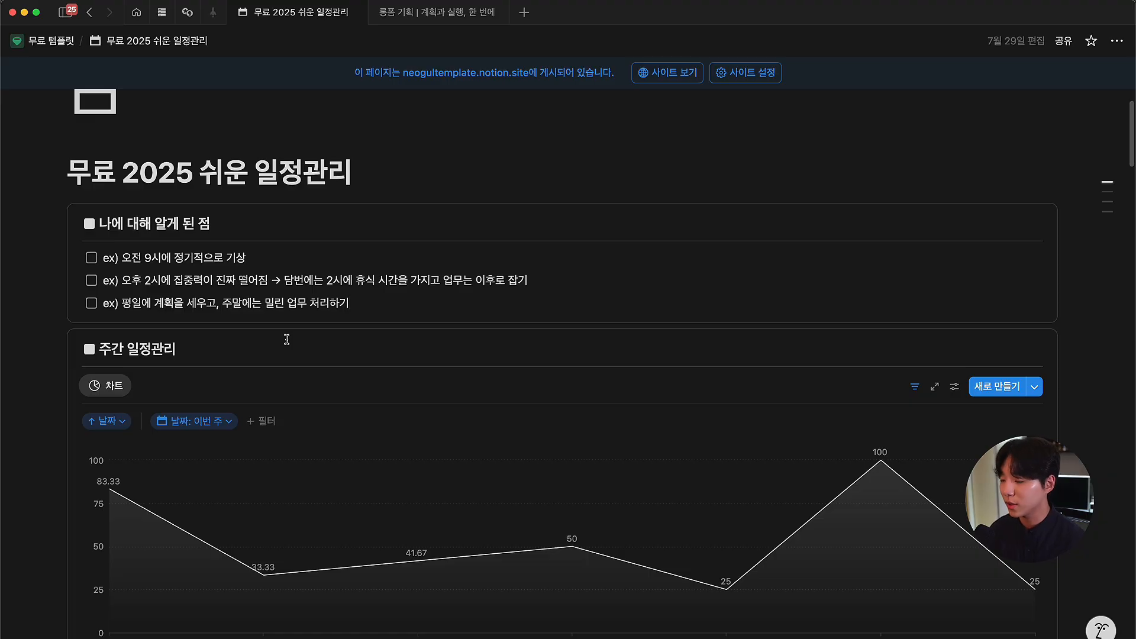
click(365, 301)
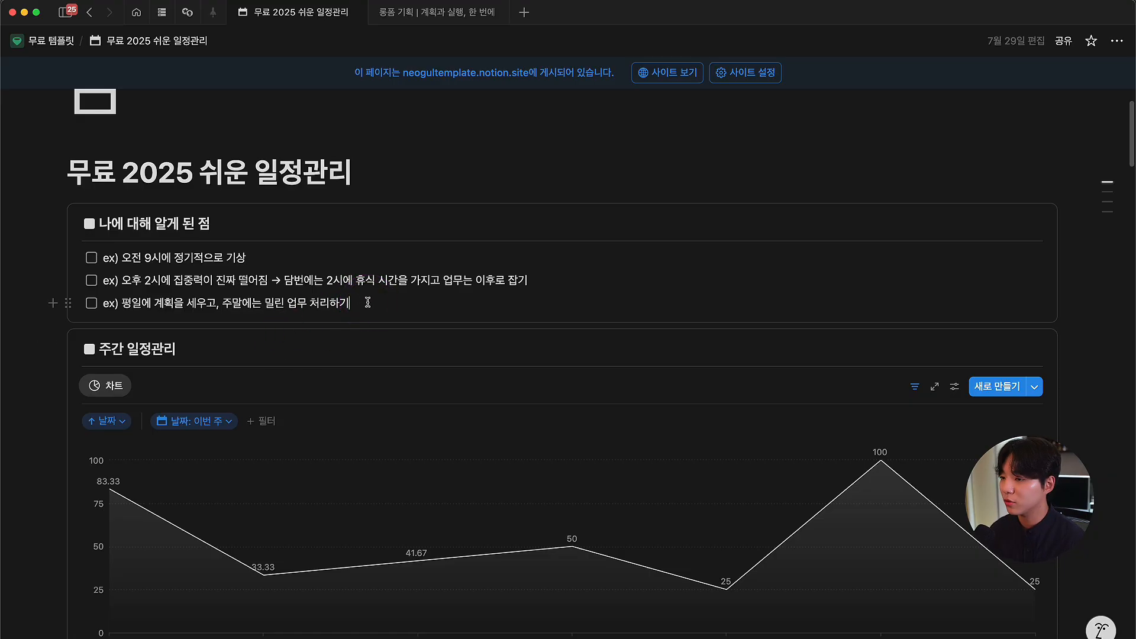
drag(355, 304, 91, 255)
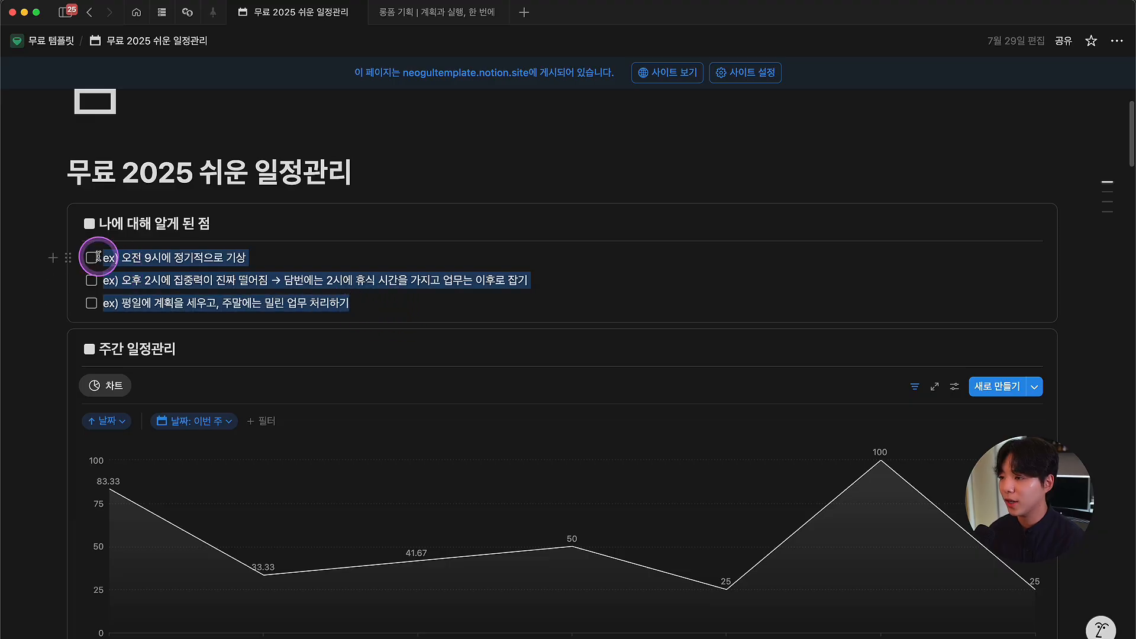
click(392, 304)
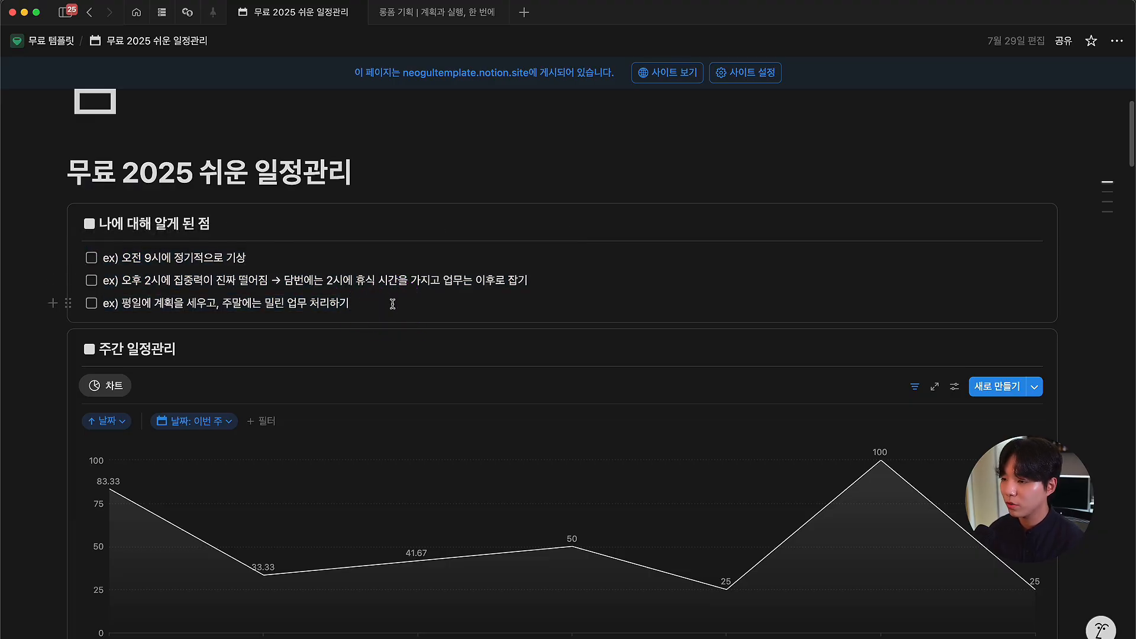
Step: Add three to-do items: 'ㅇㅇㅇㅇㅇ', 'ㅇㅇㅇ' and 'ㅇㅇ'
key(Return)
click(113, 327)
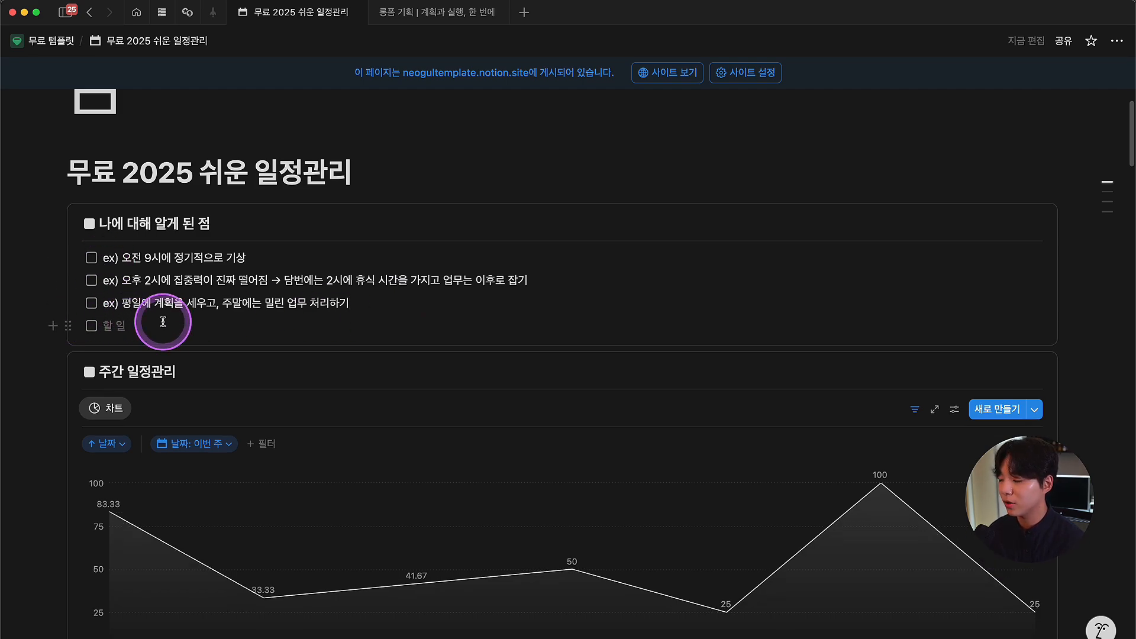
text(ㅇㅇㅇㅇㅇ)
key(Return)
text(ㅇㅇㅇ)
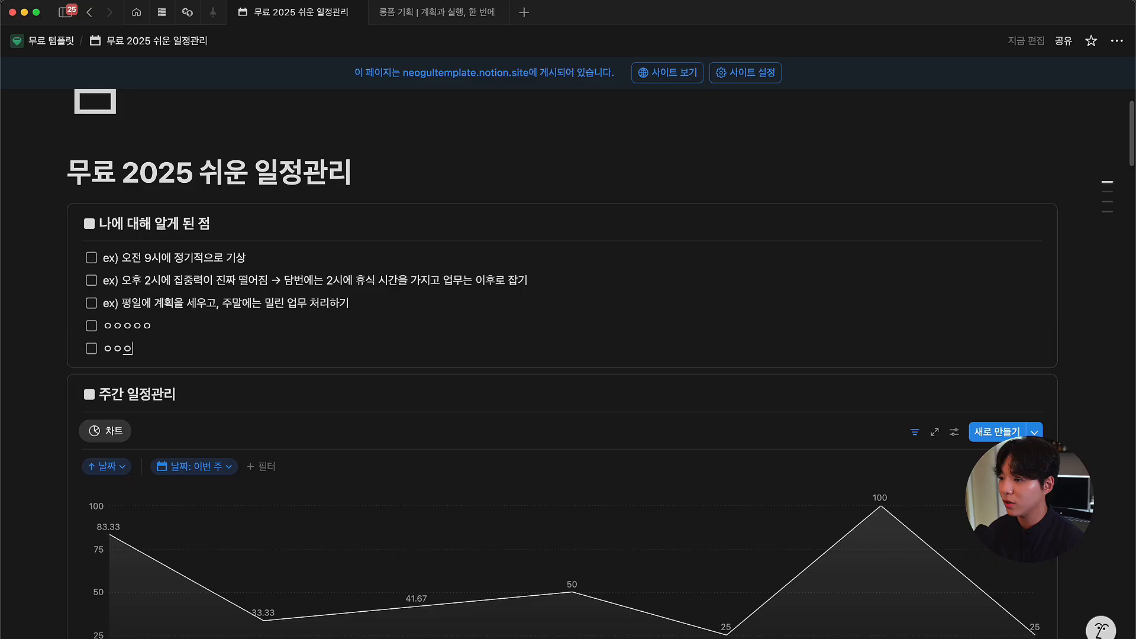
key(Return)
text(ㅇㅇ)
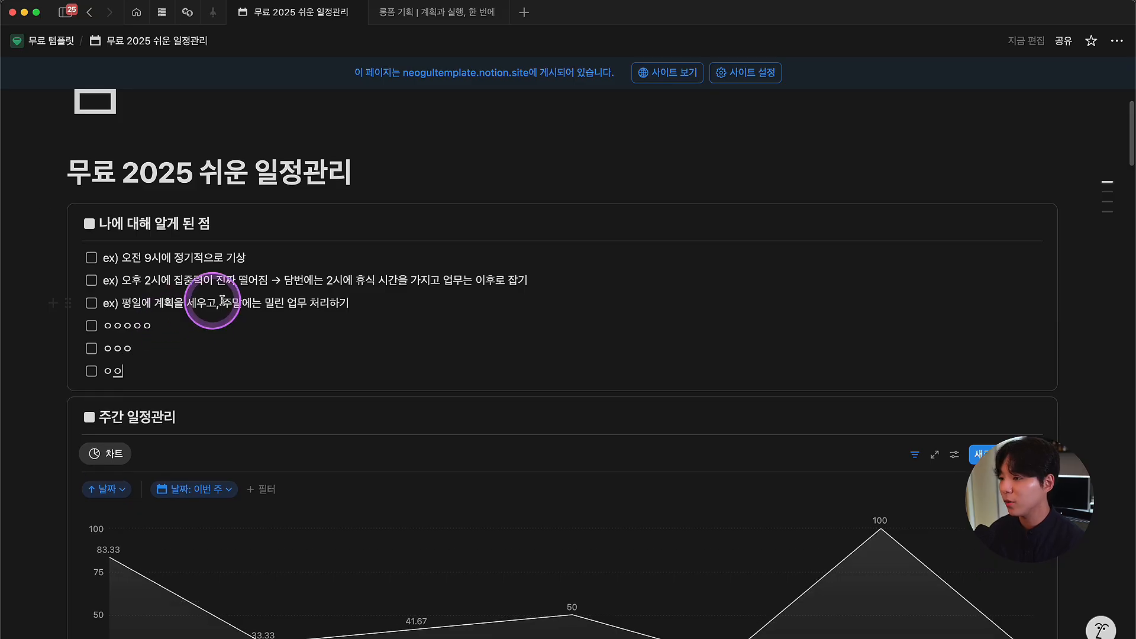
scroll(322, 424, down, 8)
scroll(328, 425, down, 1)
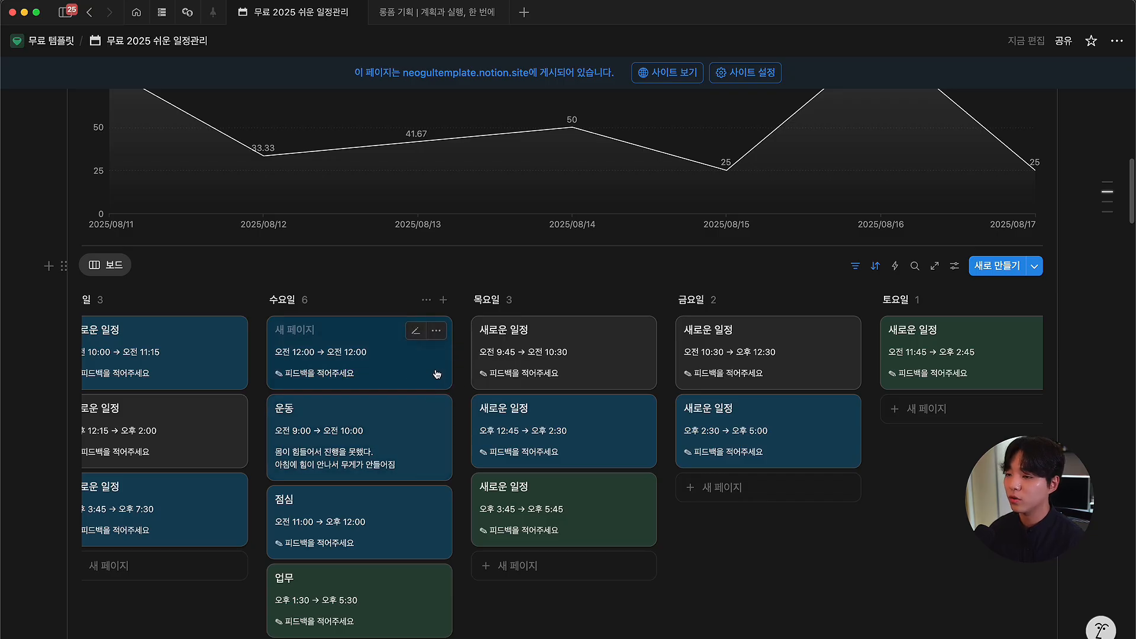
Step: Move Wednesday the 13th's purple 업무 event in Notion Calendar to 13:30–17:30, then go back to the Notion schedule page
key(super+Tab)
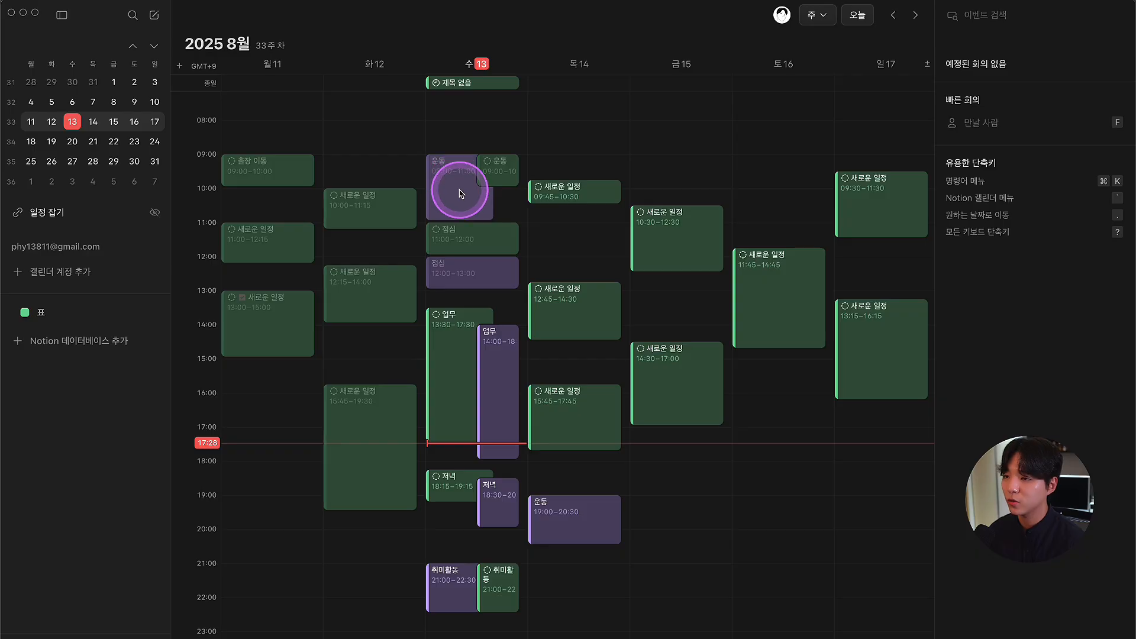
click(494, 359)
drag(493, 357, 493, 342)
click(468, 295)
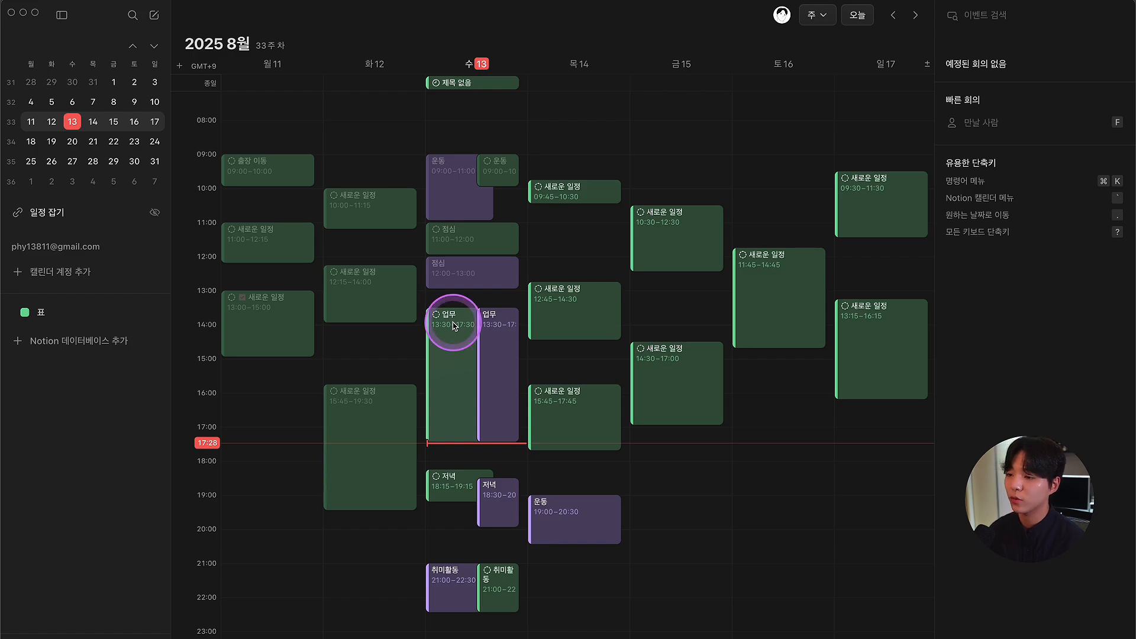
key(super+Tab)
scroll(550, 290, down, 2)
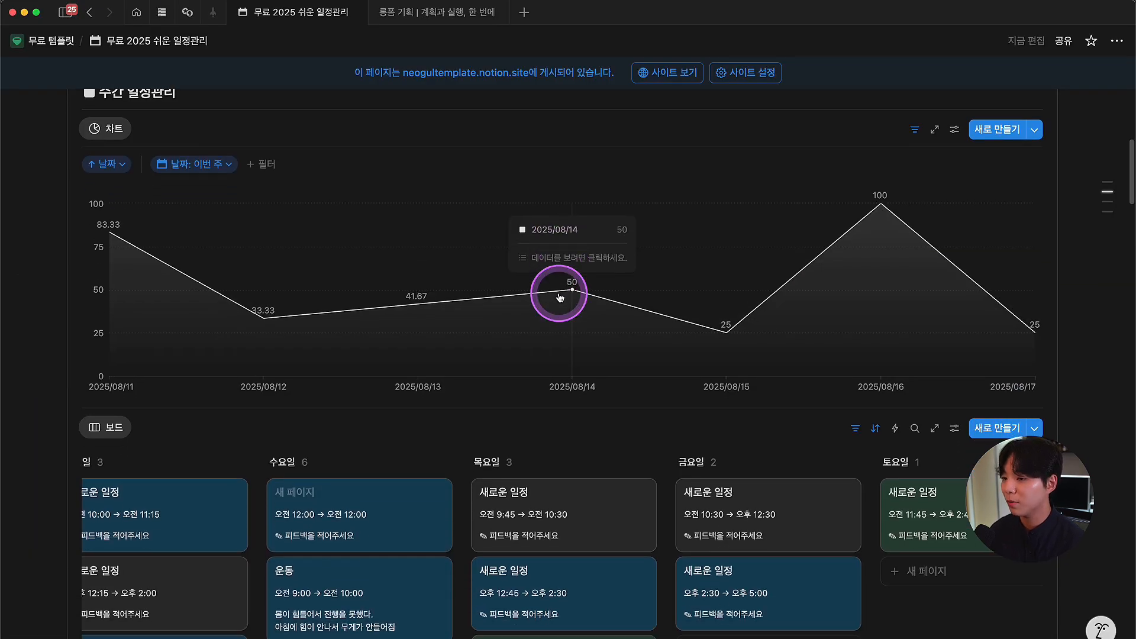